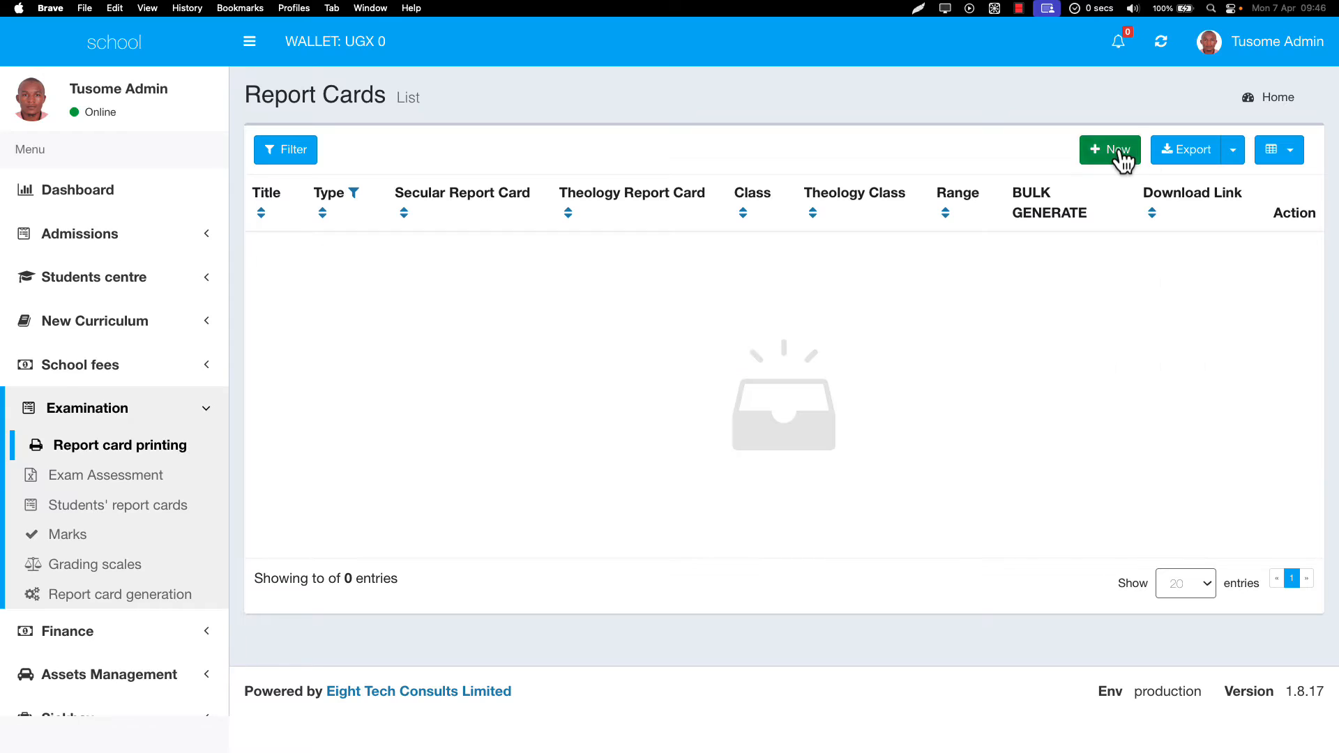
- Start a new report card print from the empty Report Cards list
click(1118, 154)
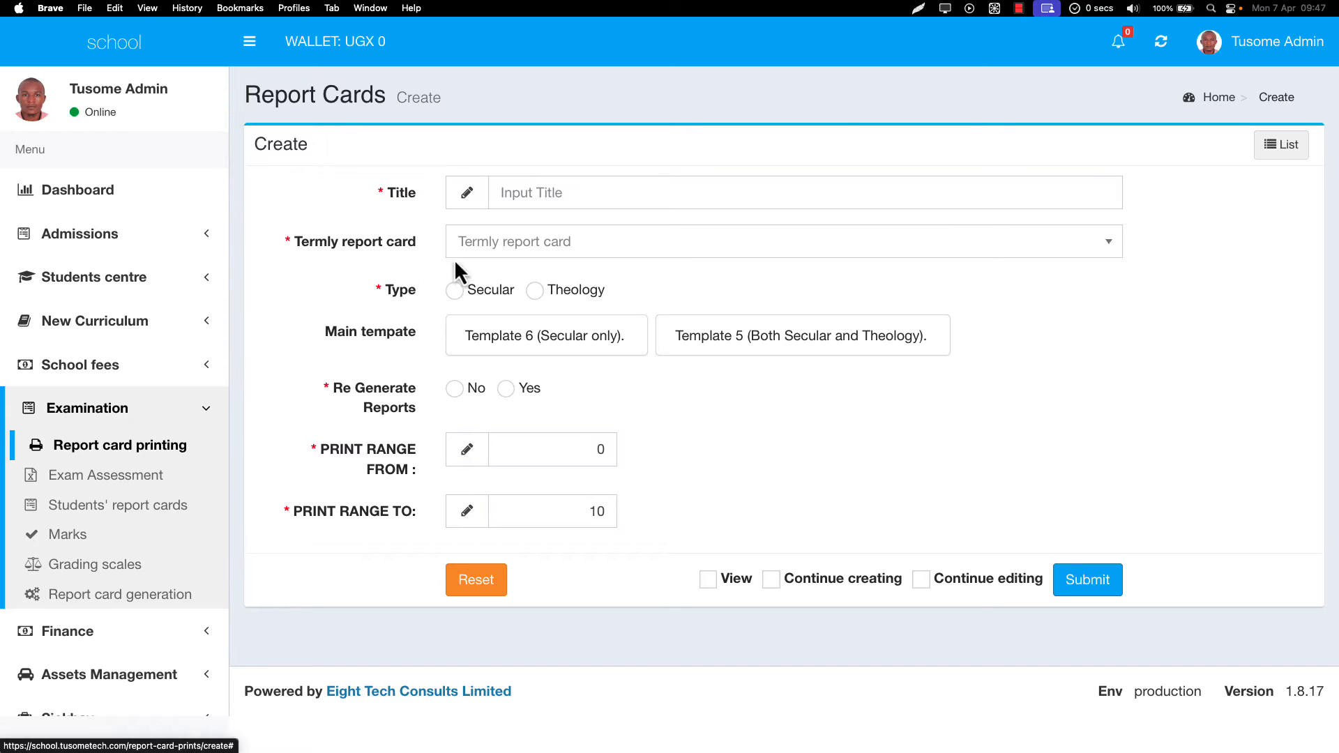
- Enter P.4 REPORTS in capitals as the report card title
click(521, 193)
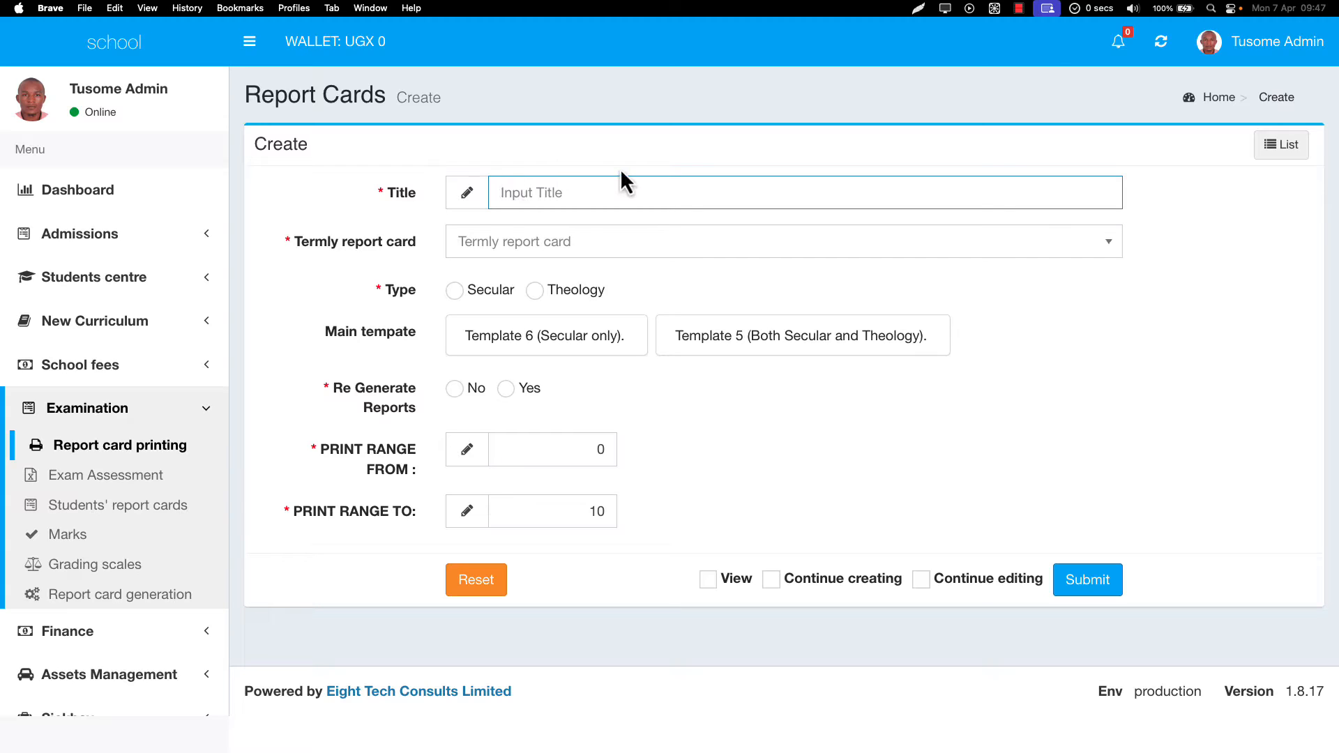
key(Caps_Lock)
text(P.4 REPORT)
- Choose MID OF TERM 2 REPORT CARD 2025 as the termly report, with Secular type
click(544, 250)
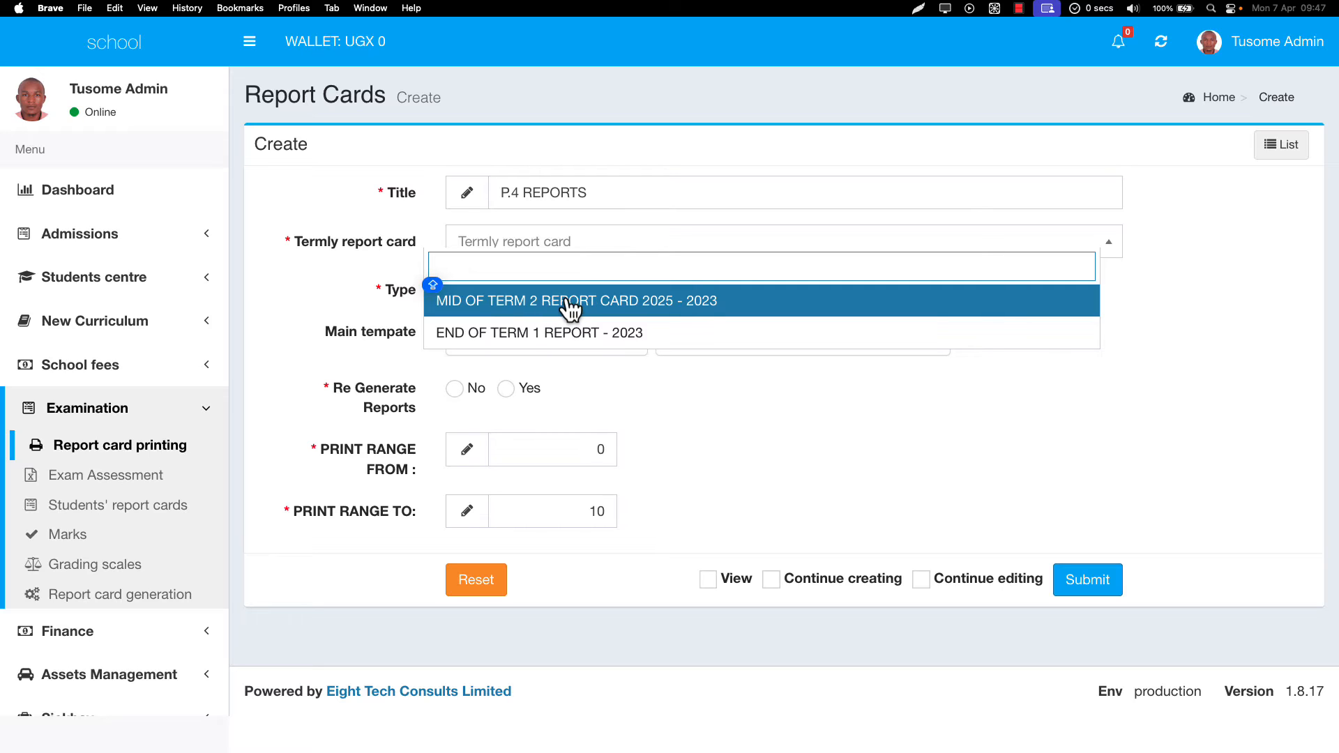
click(532, 307)
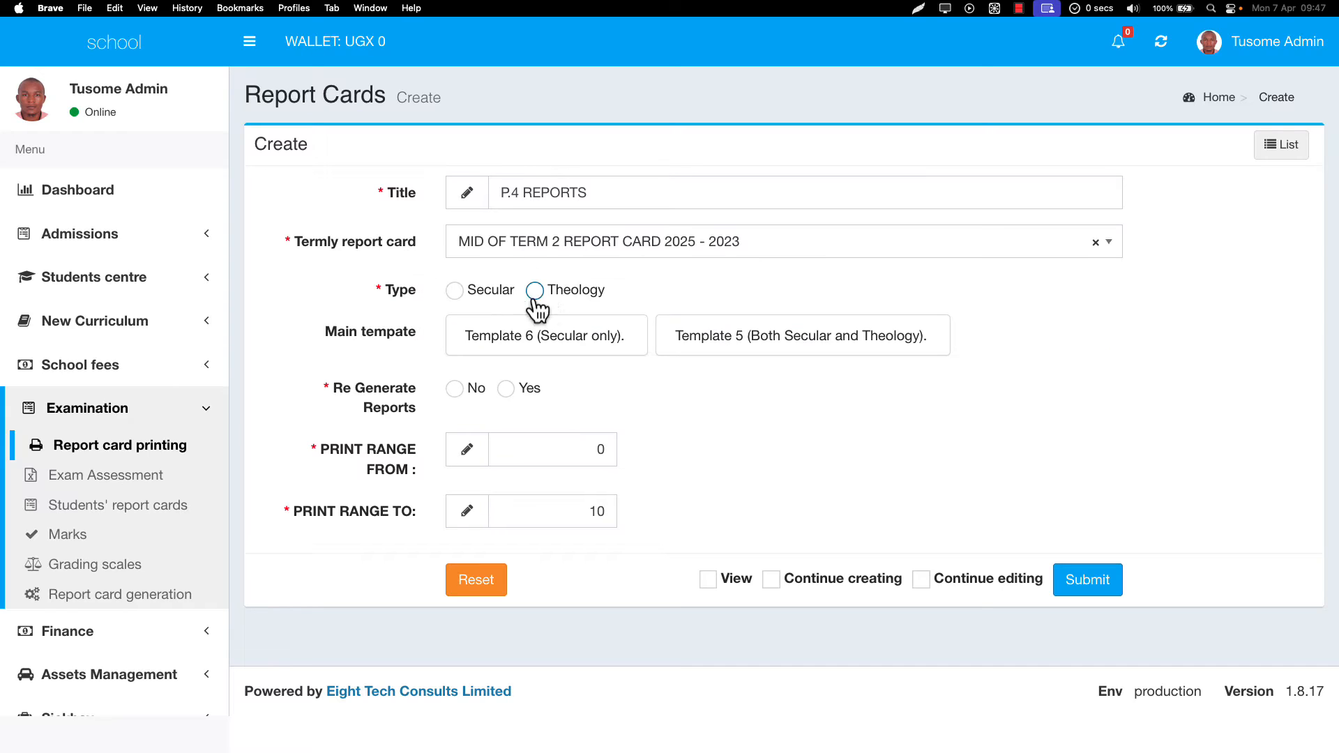
click(457, 293)
click(552, 294)
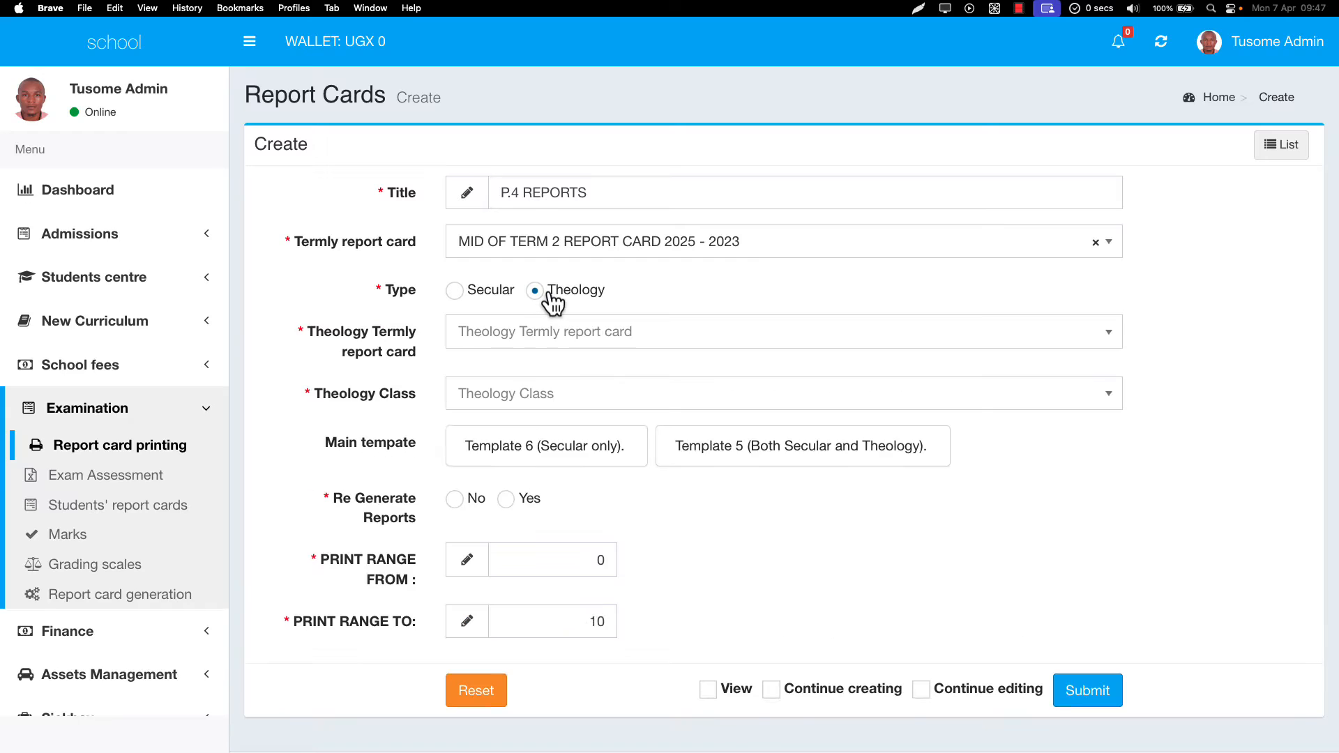
click(491, 302)
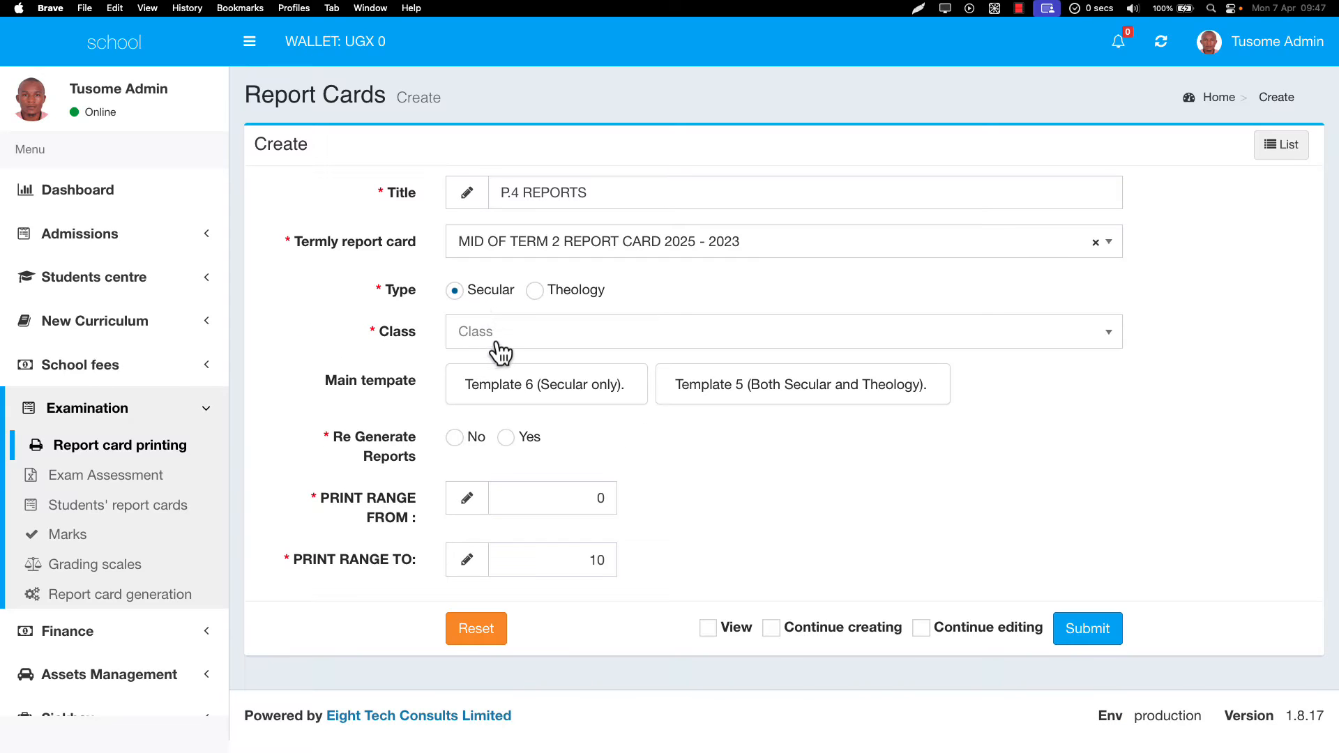
- Select P.4 - 2023 as the class
click(500, 335)
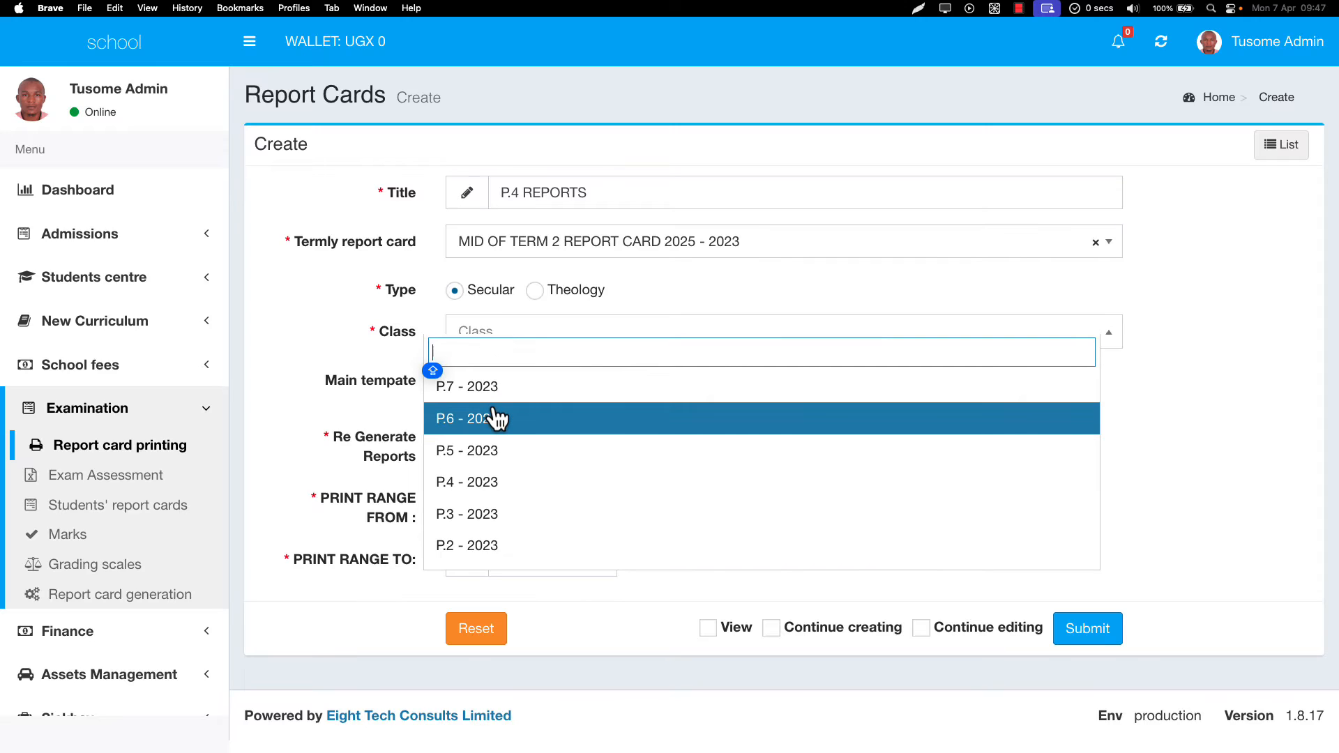
scroll(496, 419, down, 2)
scroll(496, 419, up, 2)
text(P.4)
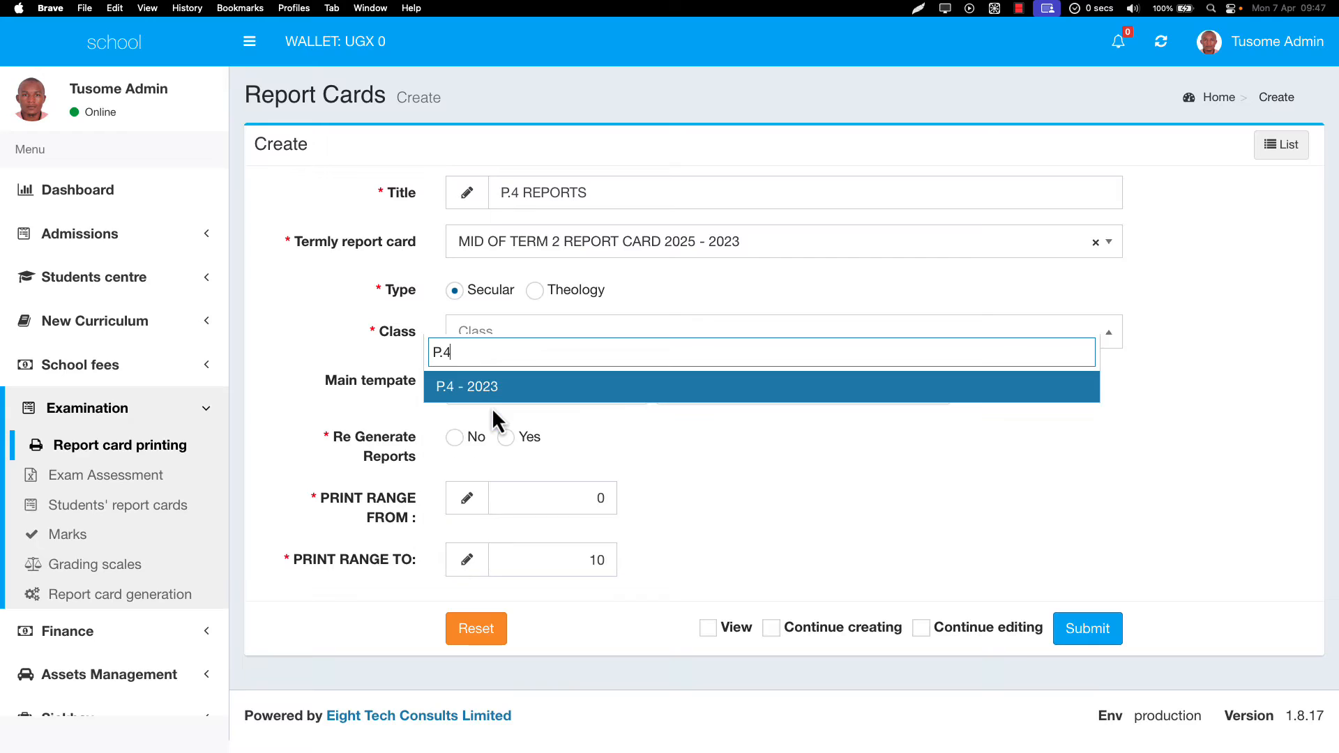
key(Return)
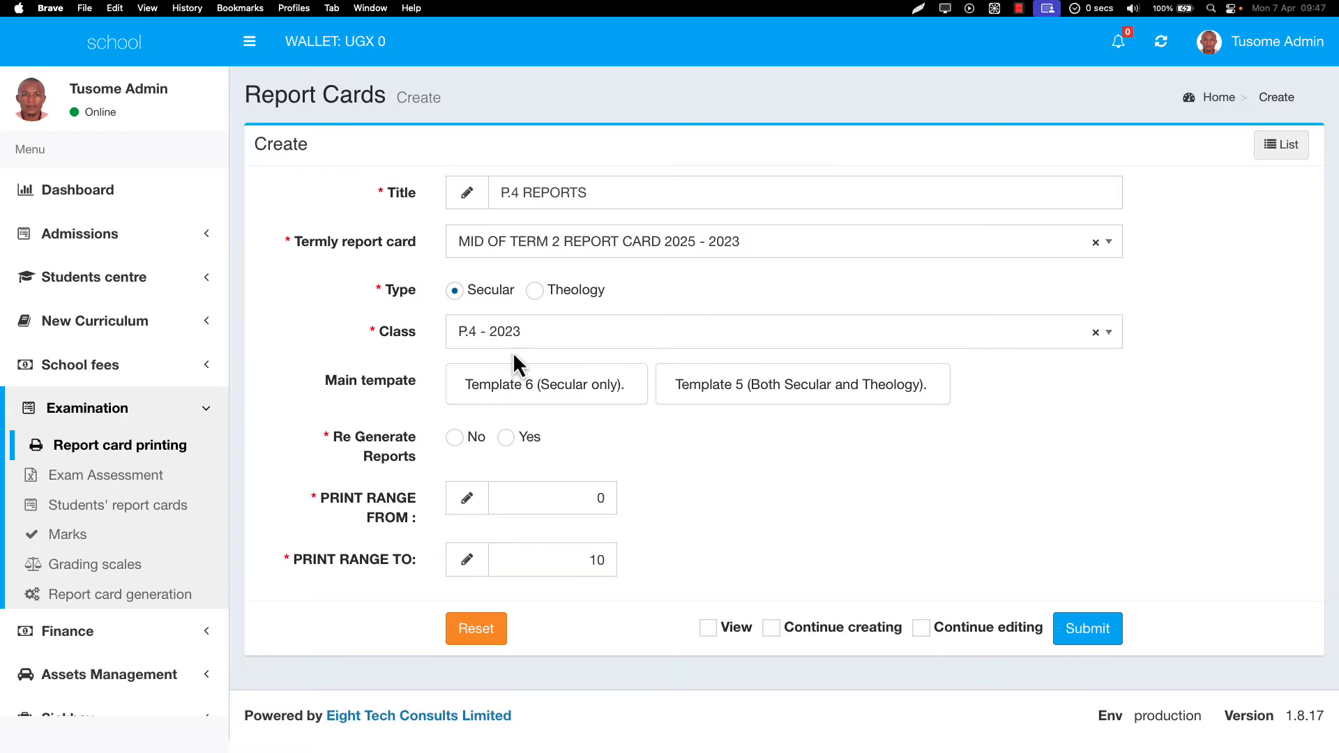
- Choose Template 6 (Secular only) for the report card
click(552, 402)
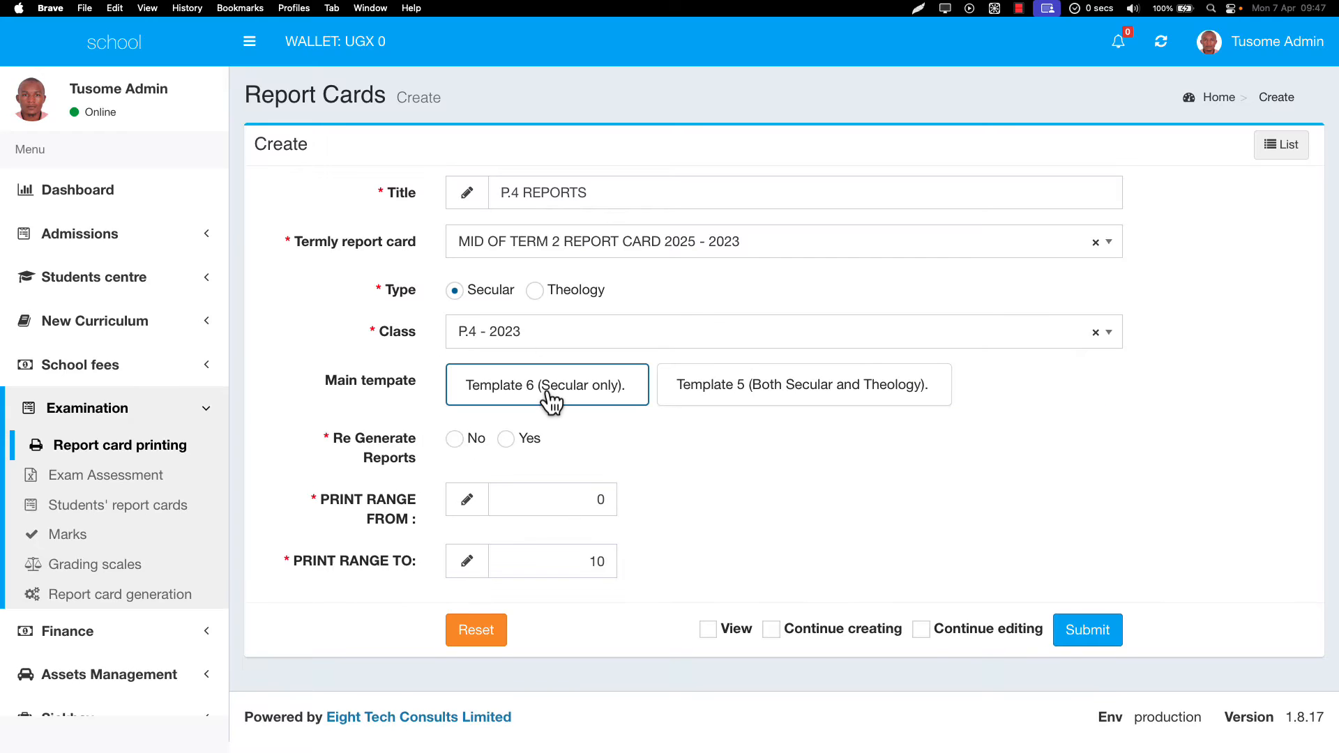
click(691, 404)
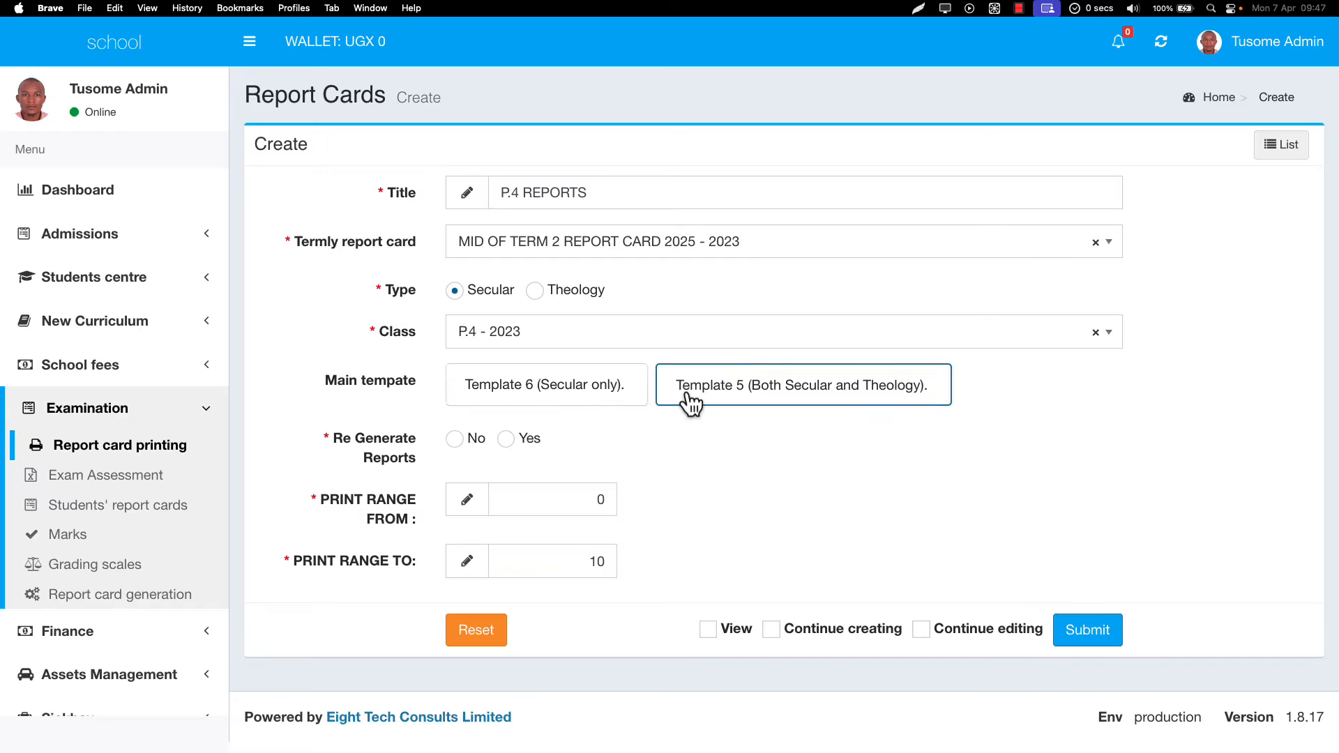
click(516, 400)
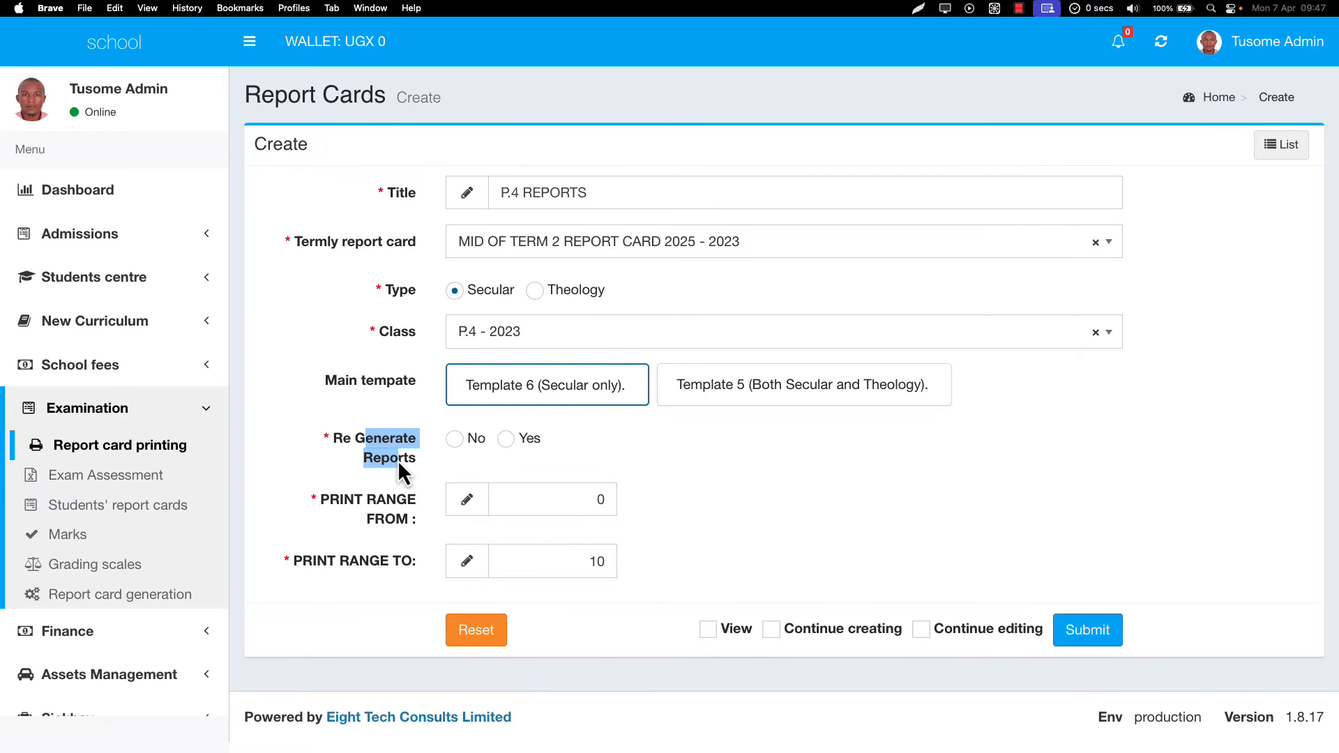
- Set Re Generate Reports to Yes
click(455, 441)
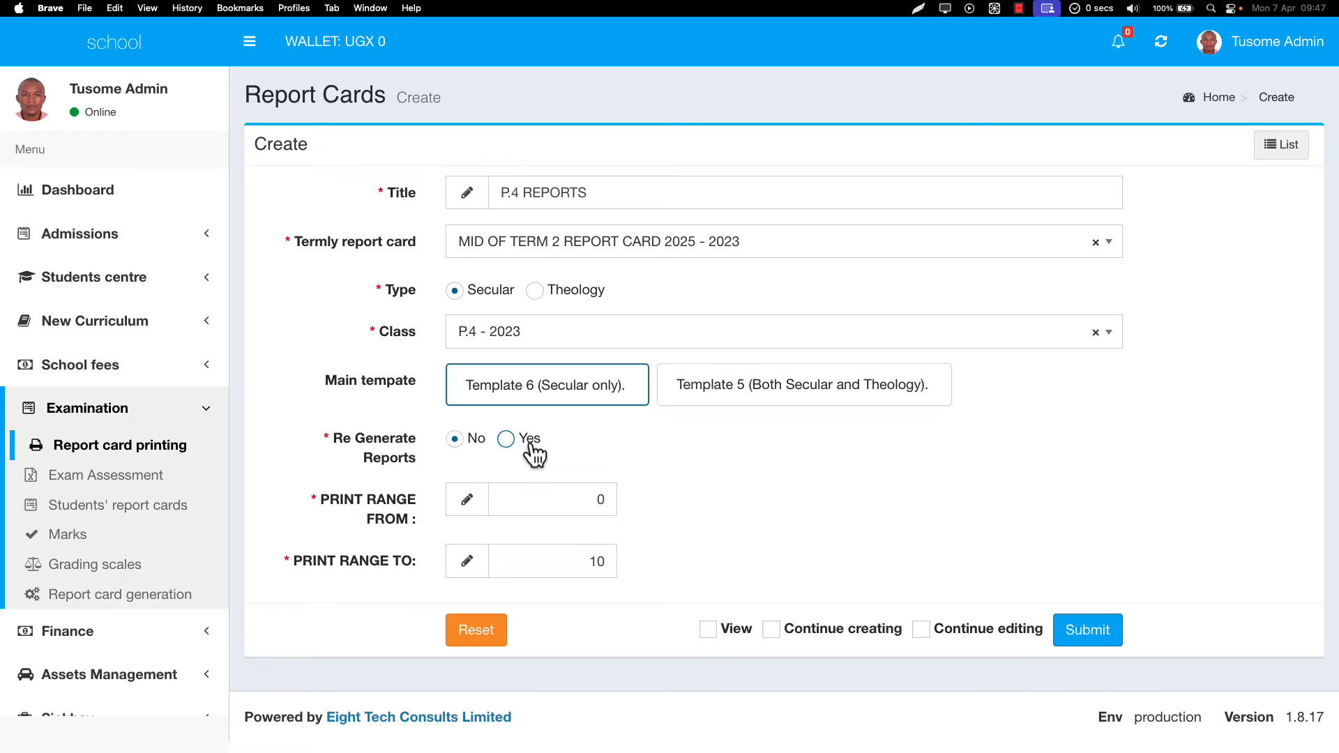
click(528, 442)
click(460, 443)
click(508, 441)
drag(346, 502, 388, 522)
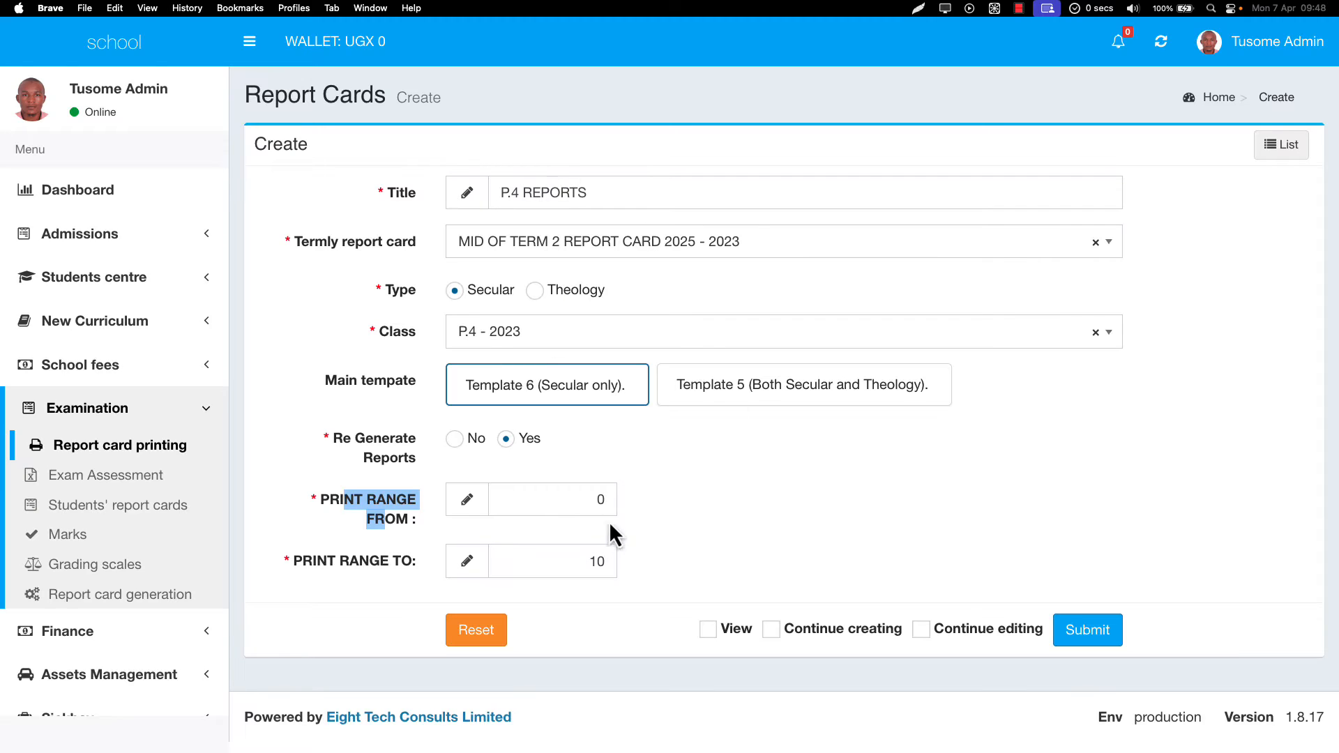
click(600, 560)
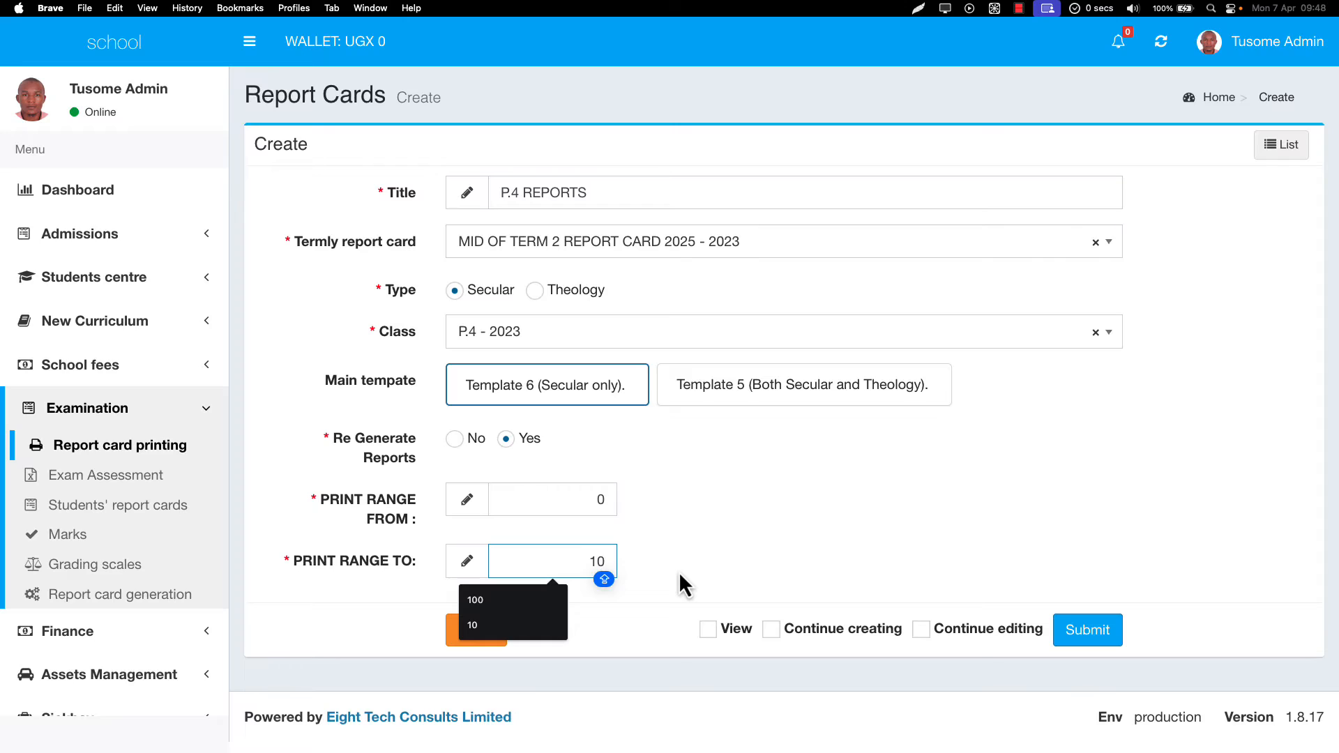
- Set the print range from 0 to 100 and submit the P.4 REPORTS report card
click(601, 501)
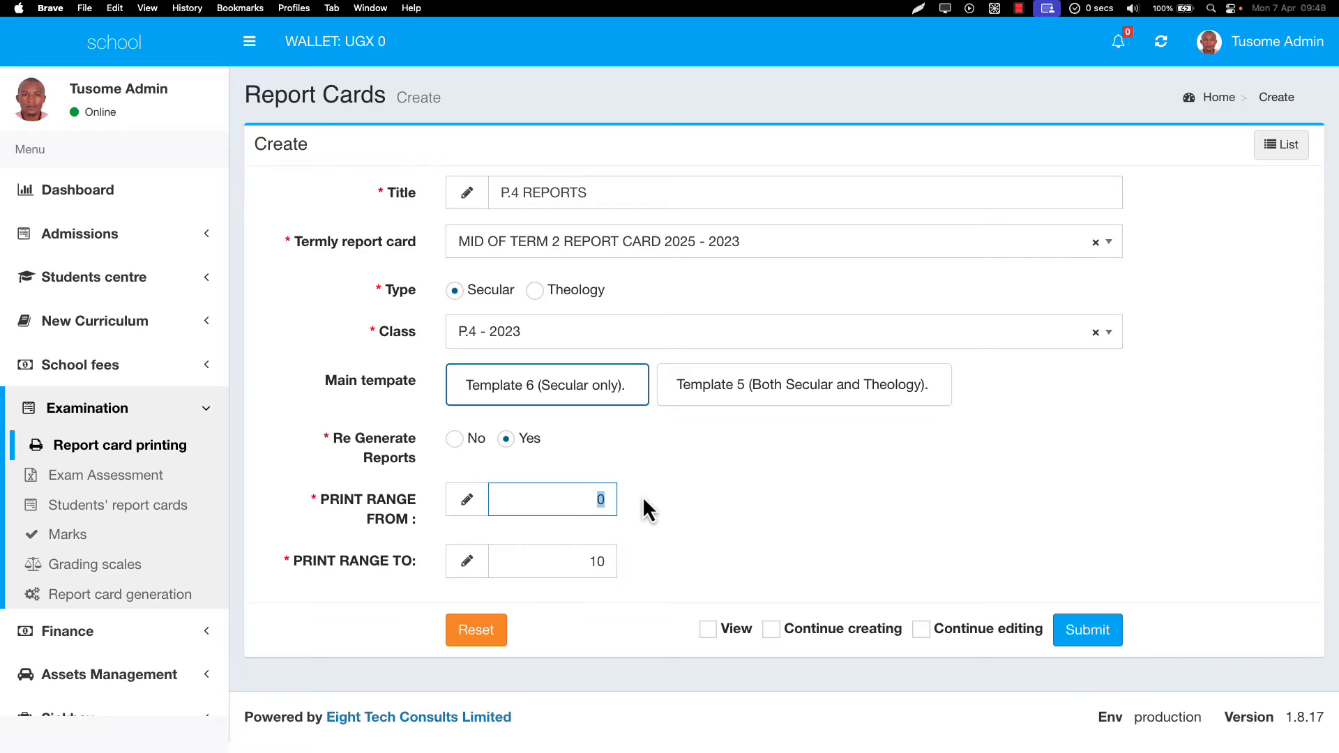
text(0)
click(604, 559)
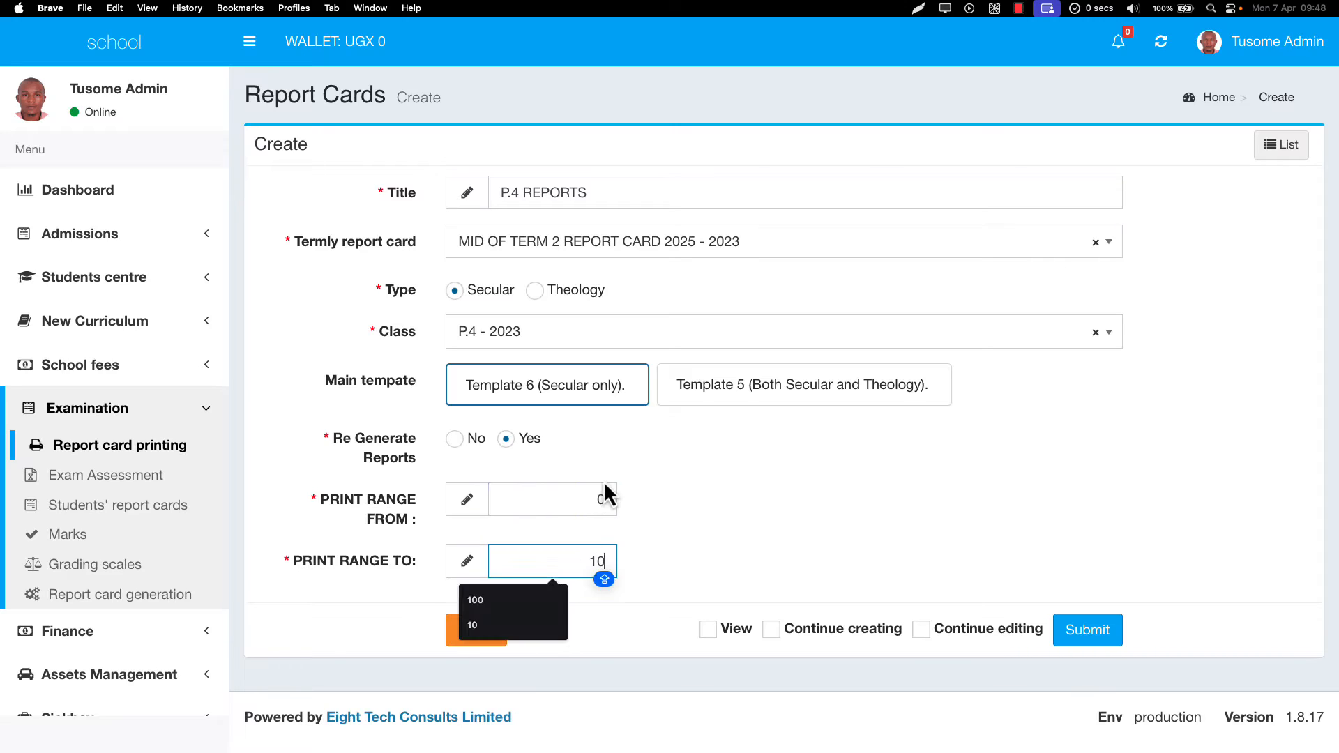
click(603, 501)
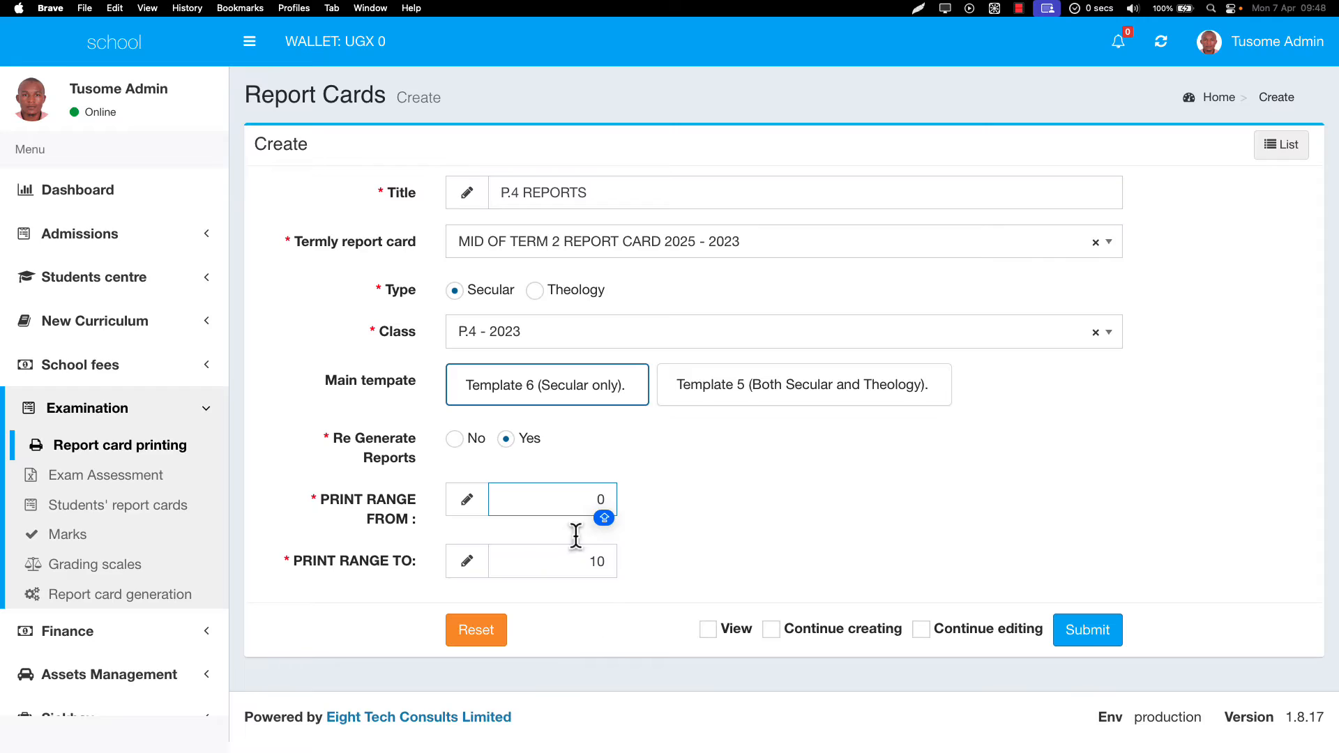
key(BackSpace)
text(0)
click(611, 566)
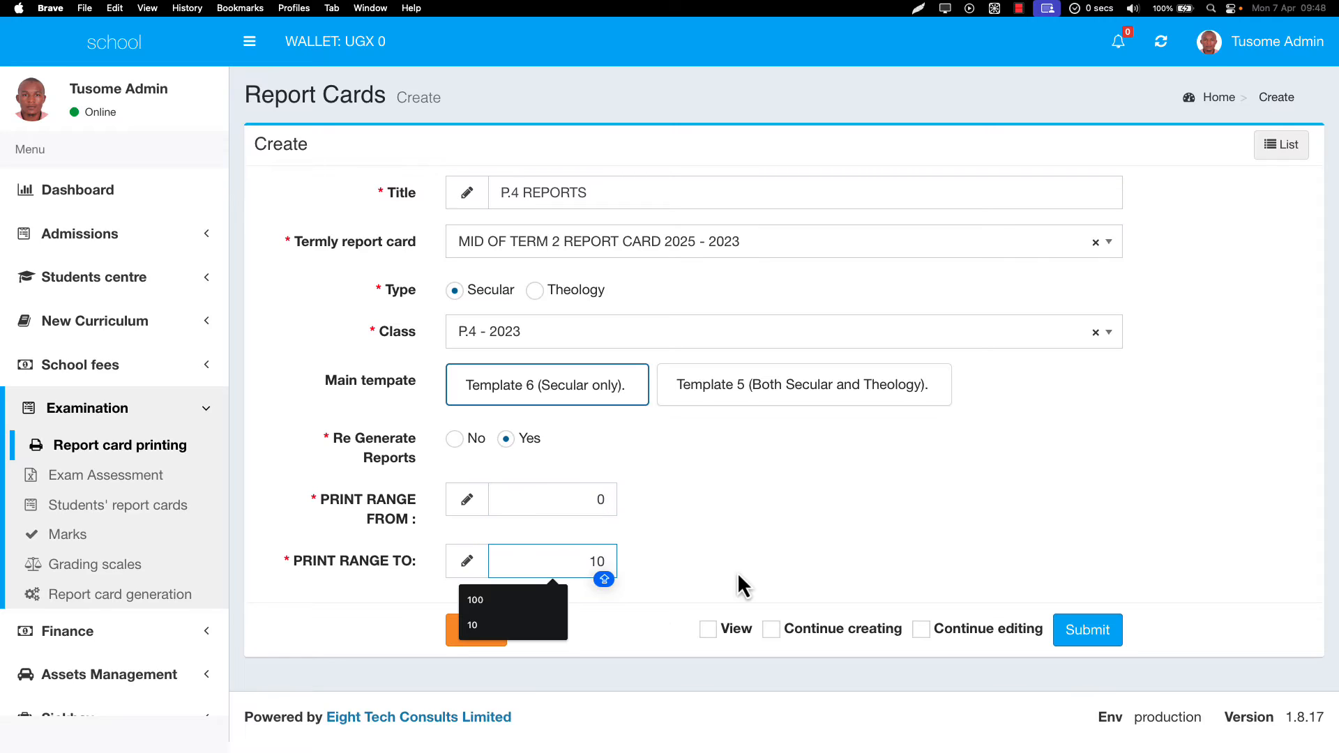
text(0)
click(1108, 627)
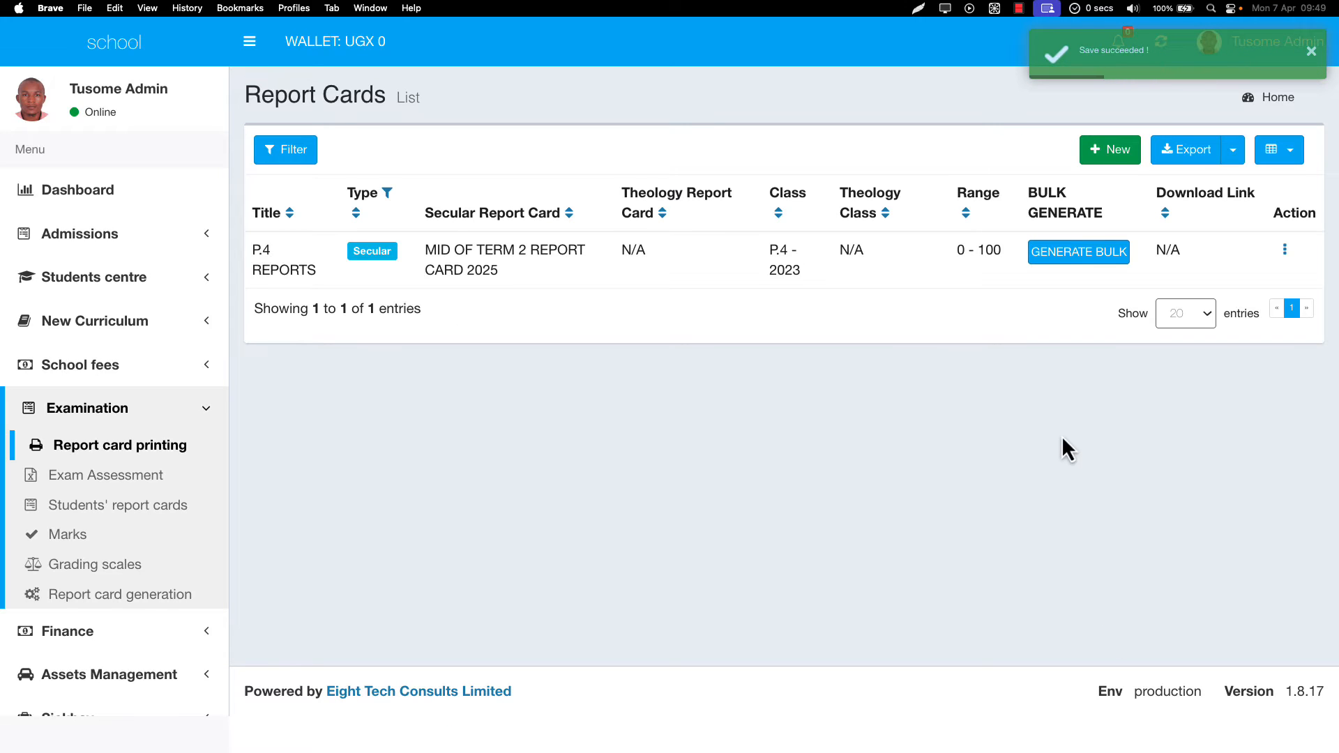
- Run GENERATE BULK on the P.4 REPORTS row to produce 11-142-P.4_REPORTS-0100.pdf
triple_click(520, 245)
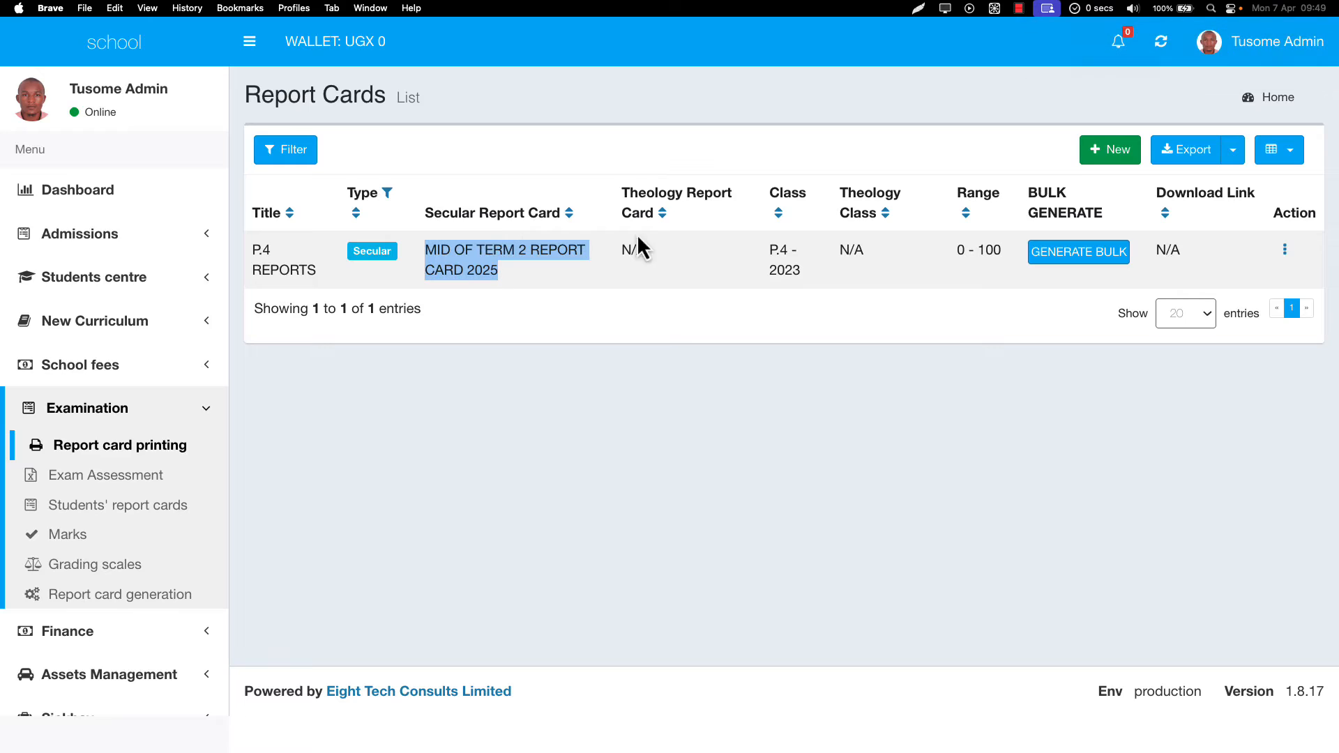
click(524, 280)
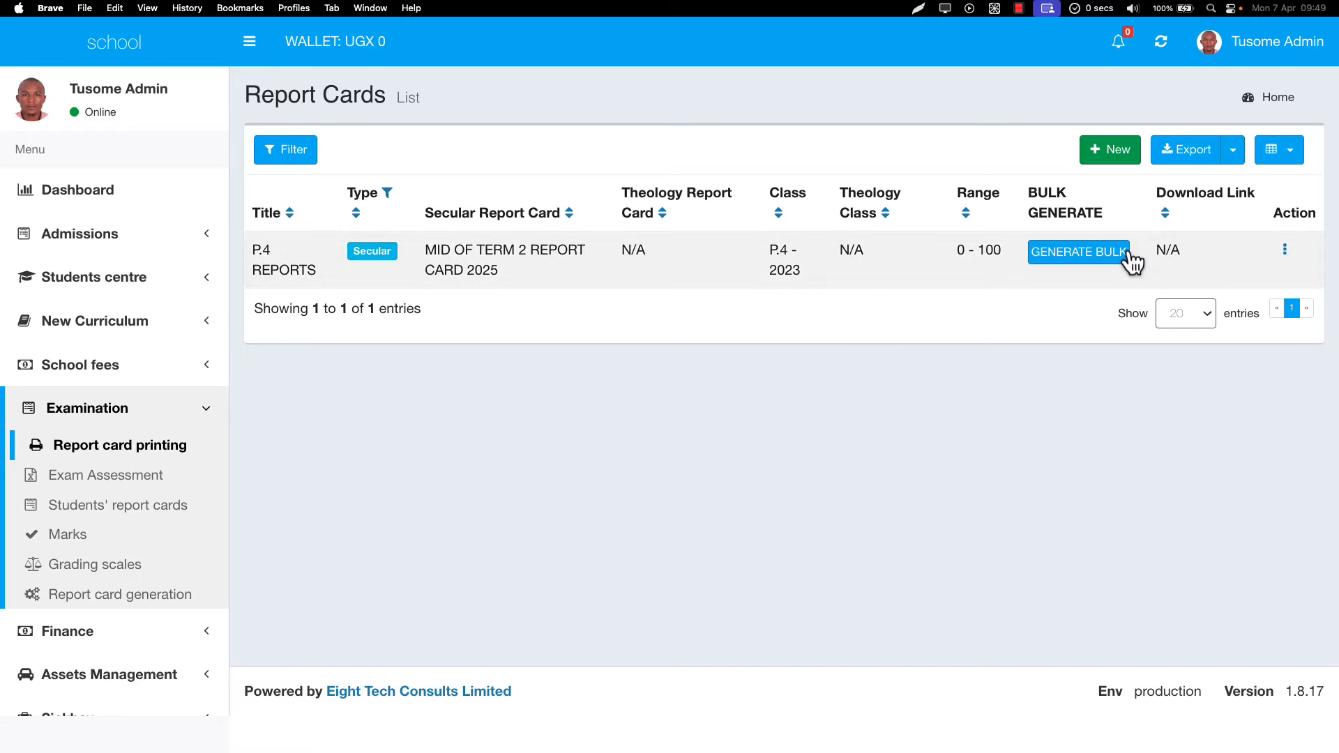
click(1099, 253)
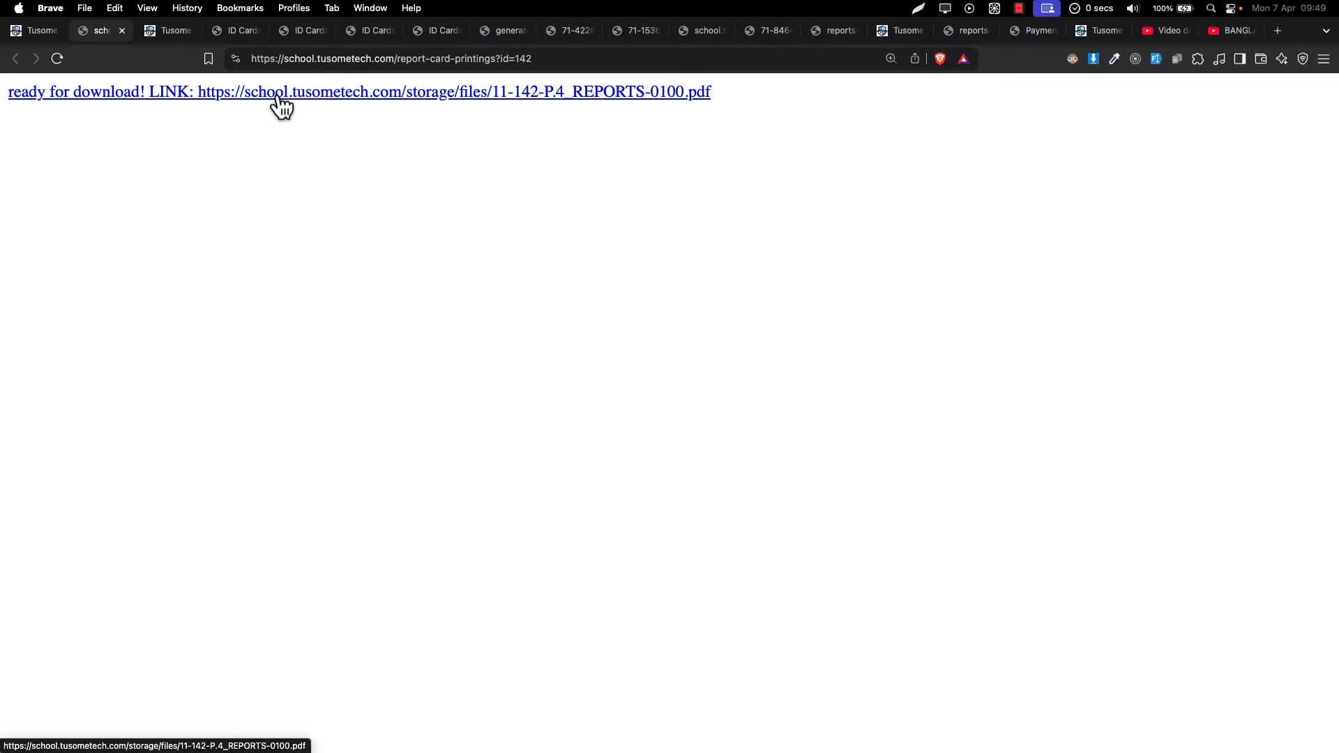
click(331, 99)
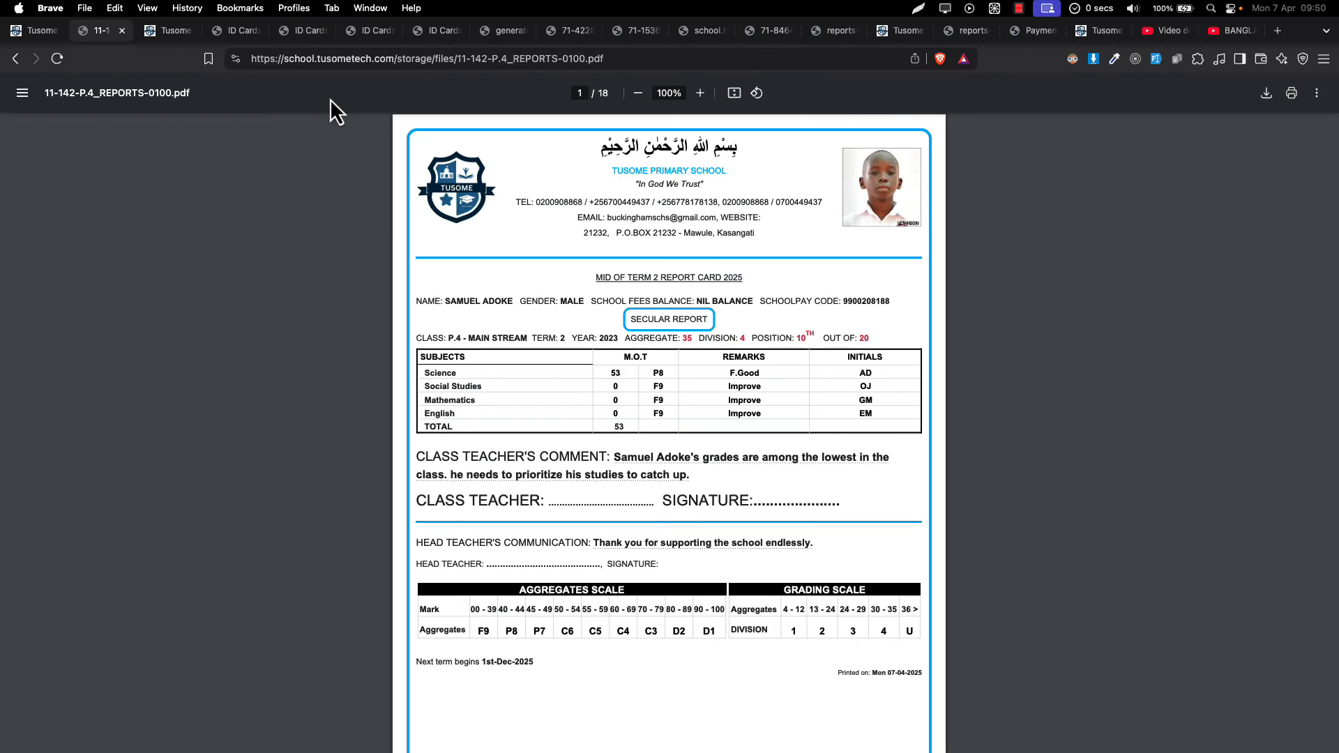
scroll(384, 208, up, 5)
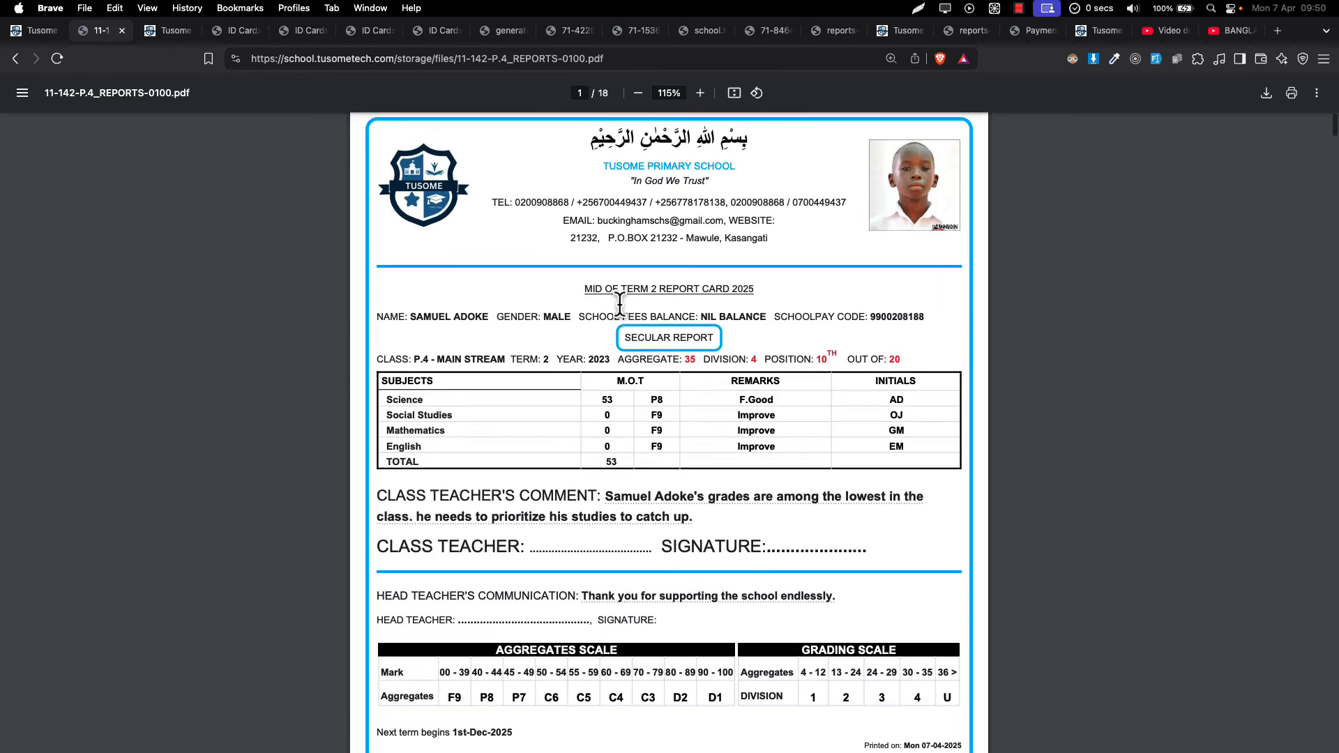
scroll(620, 305, down, 2)
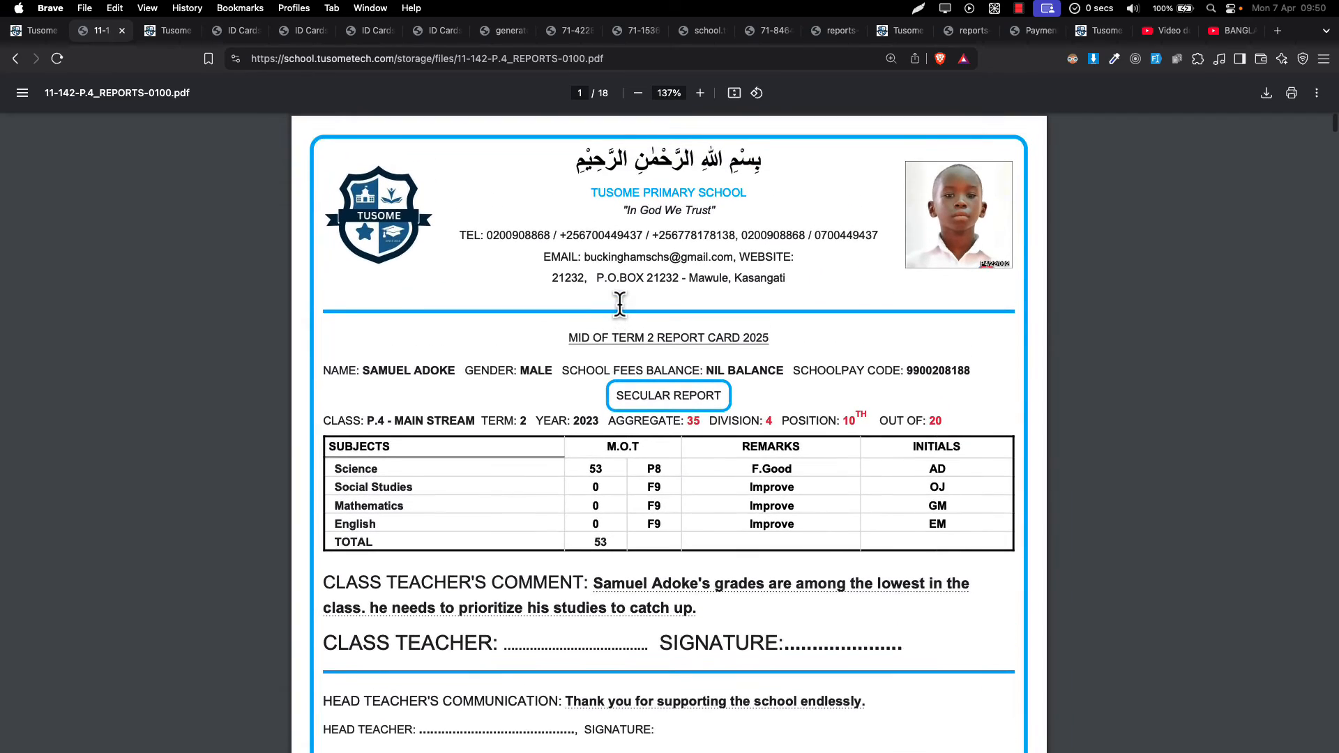
scroll(622, 327, down, 3)
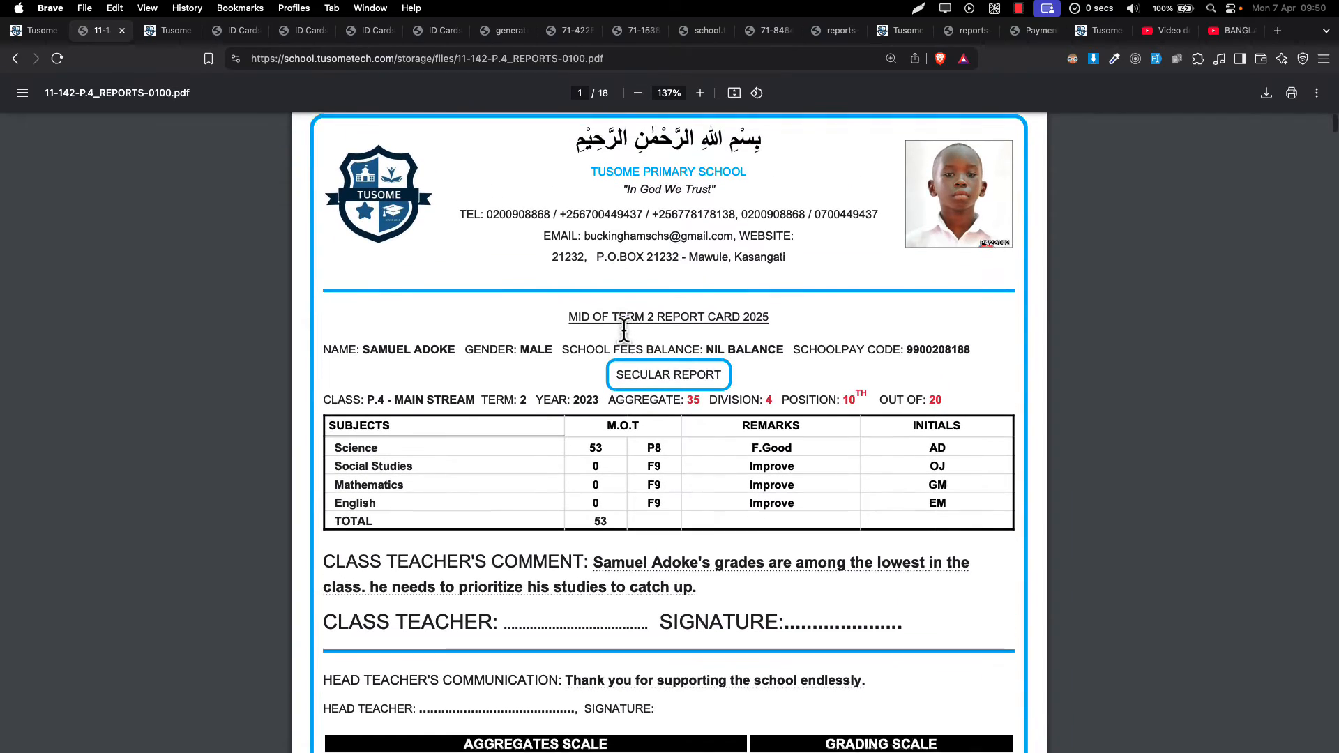
scroll(624, 331, down, 15)
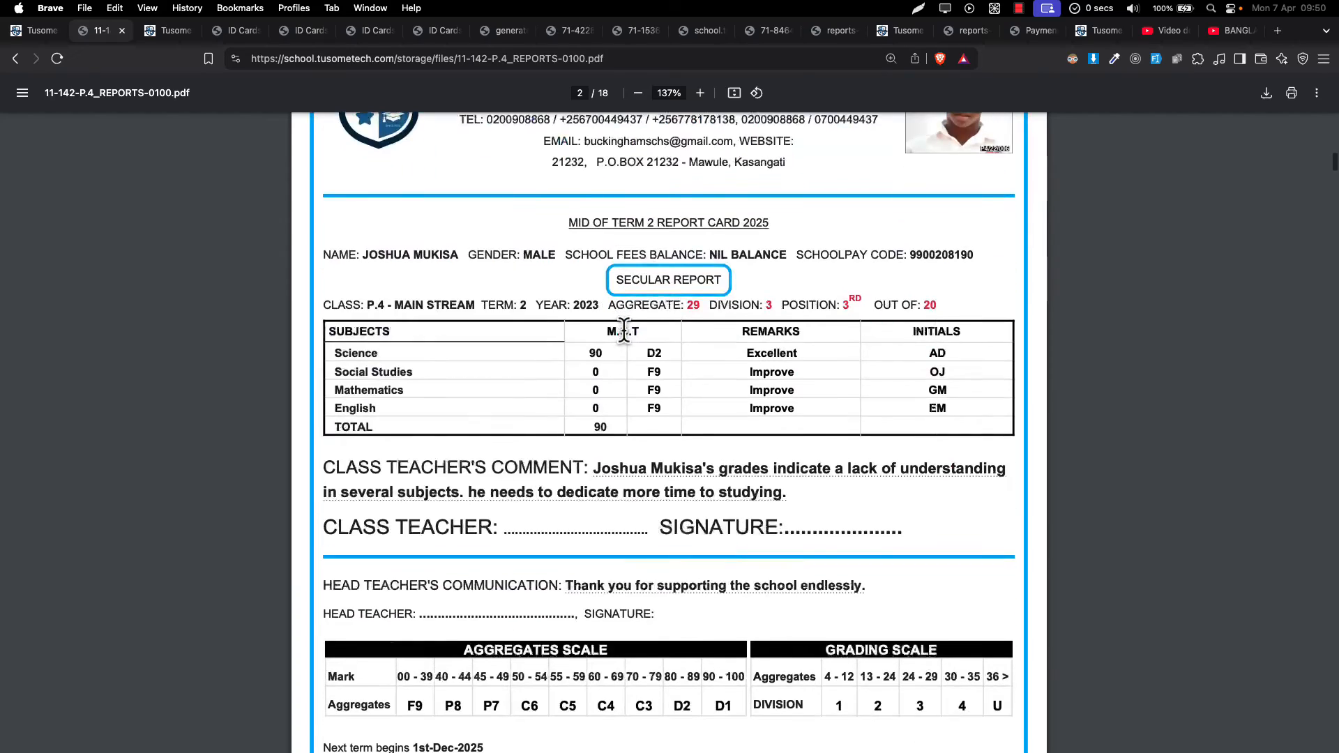
scroll(624, 330, down, 3)
scroll(624, 332, down, 20)
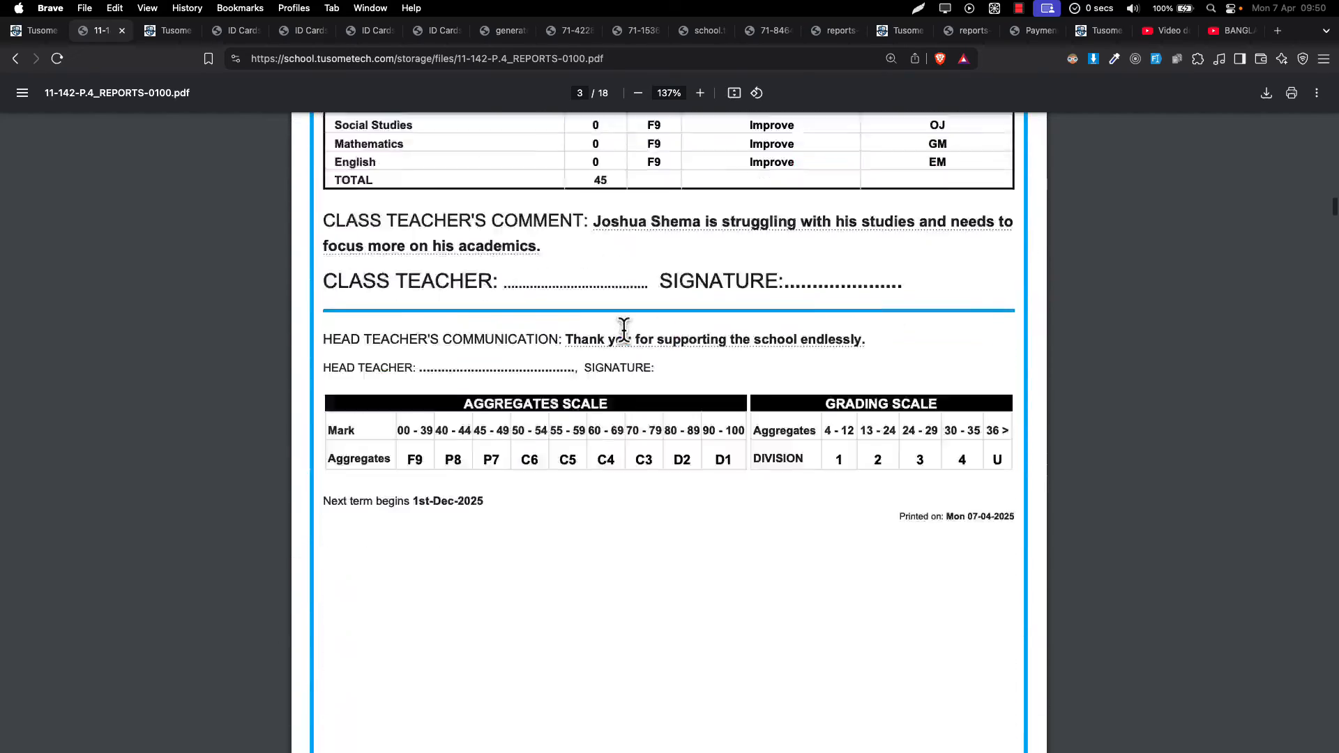
scroll(625, 332, down, 20)
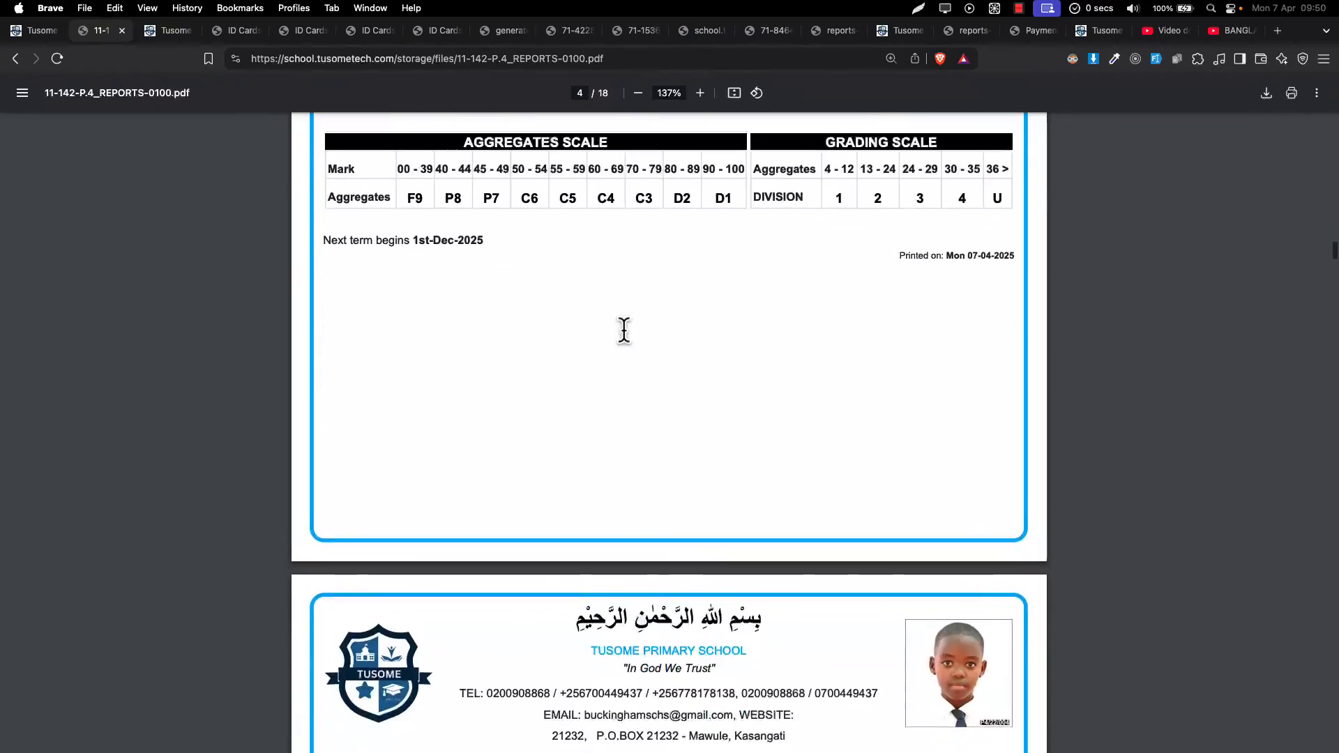
scroll(625, 332, down, 20)
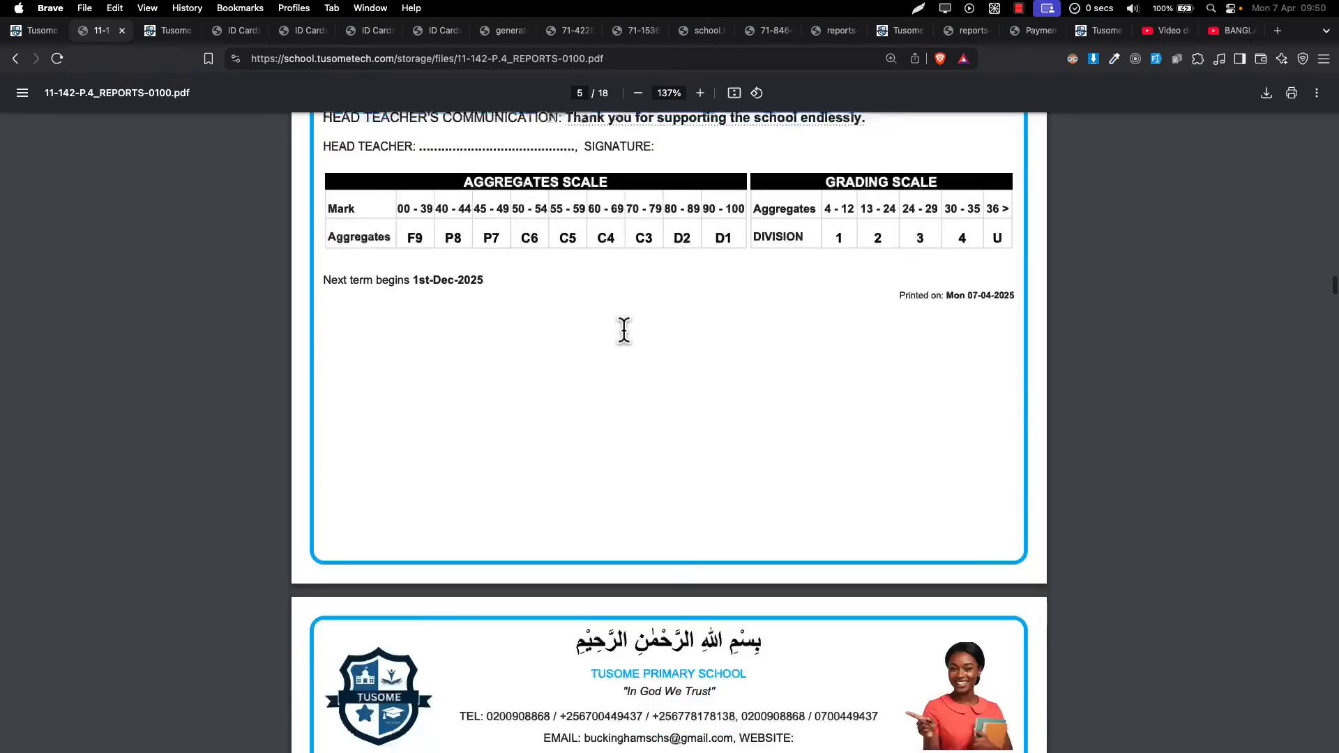
scroll(624, 331, down, 20)
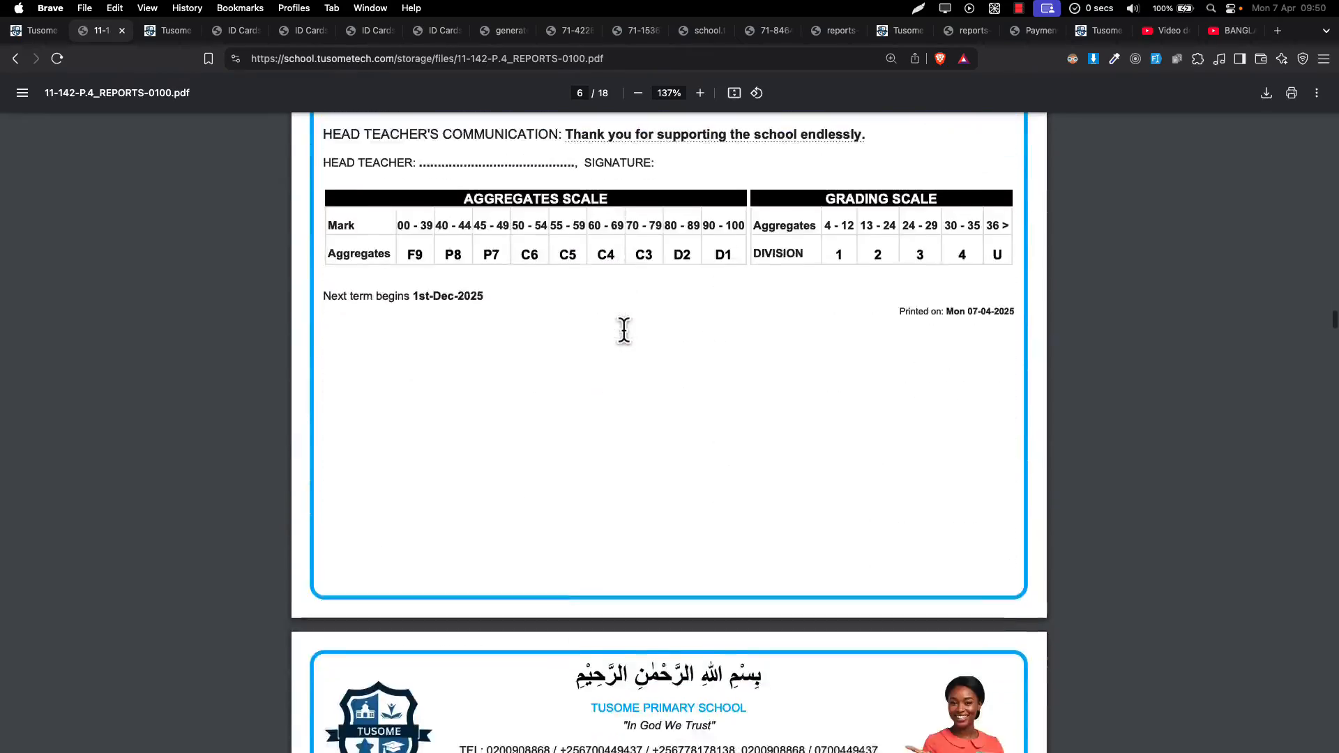
scroll(625, 327, down, 4)
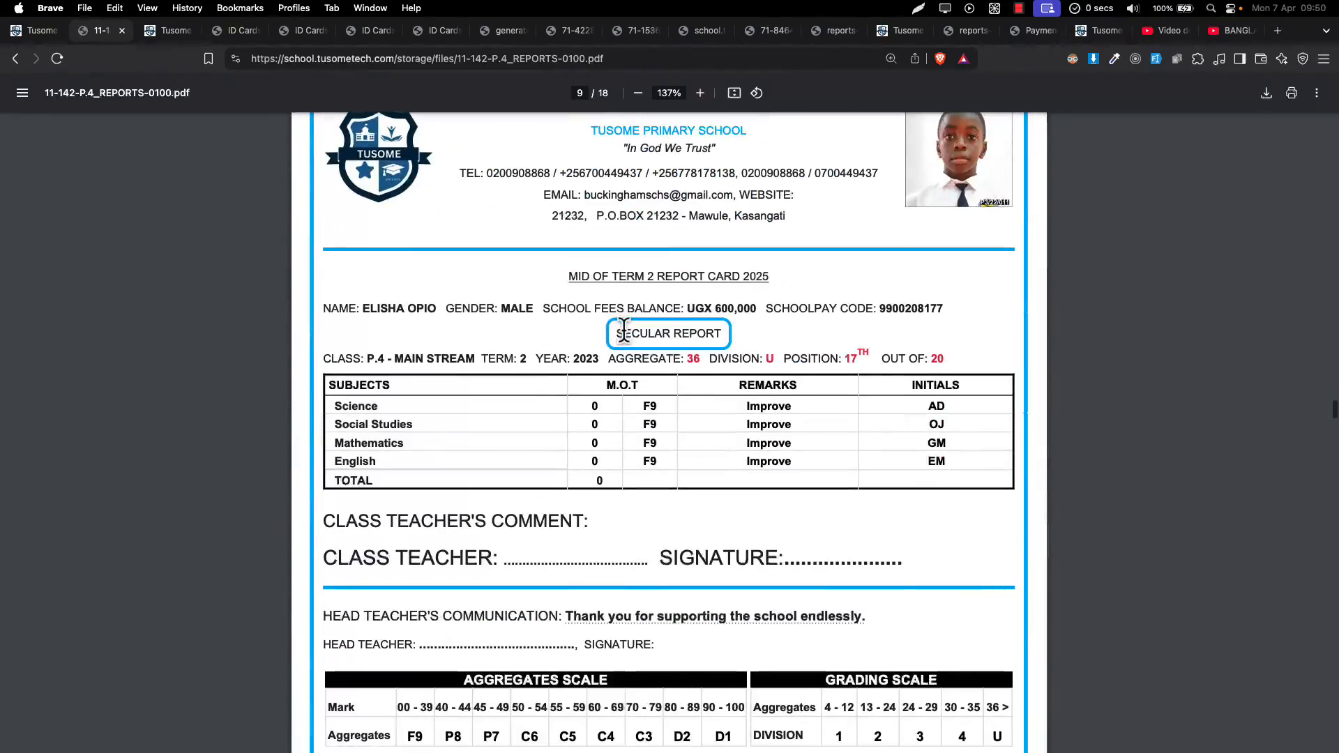
- Search the PDF for the top student's name to reach their report card on page 18
key(cmd+f)
text(MADA)
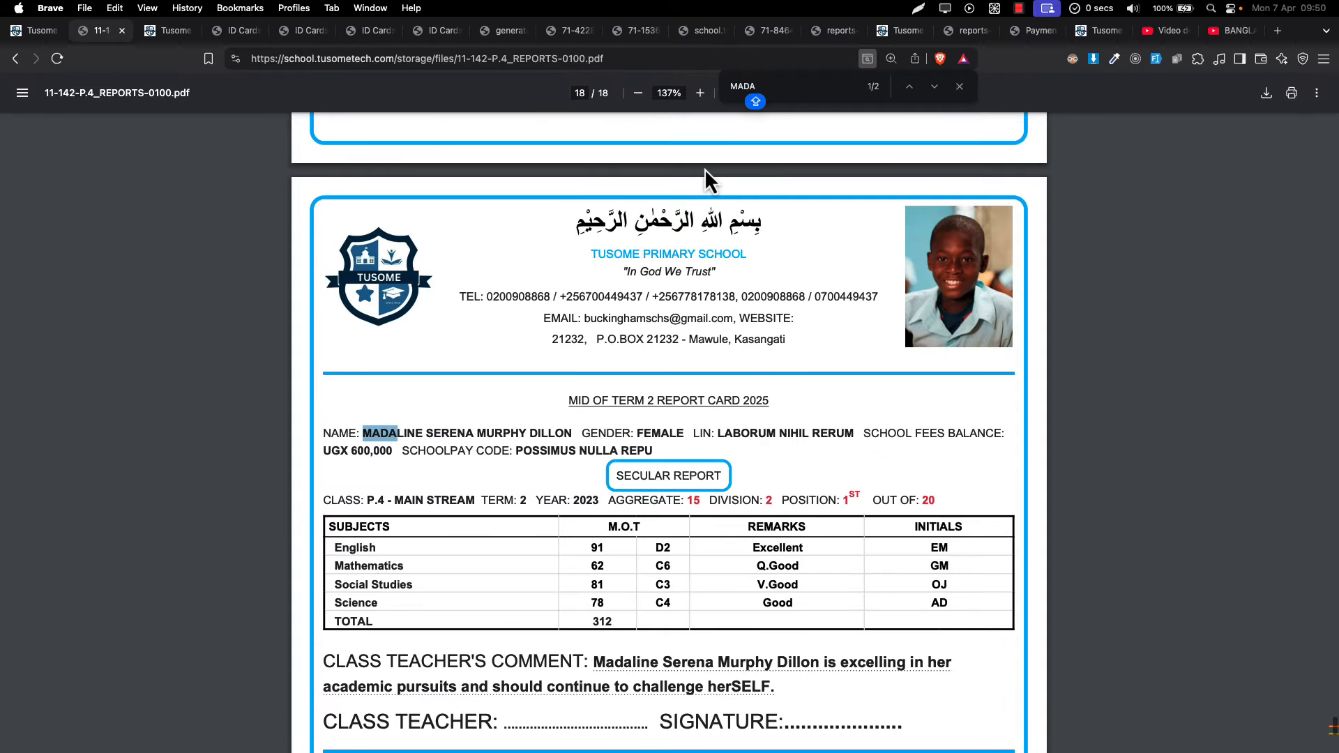
key(Escape)
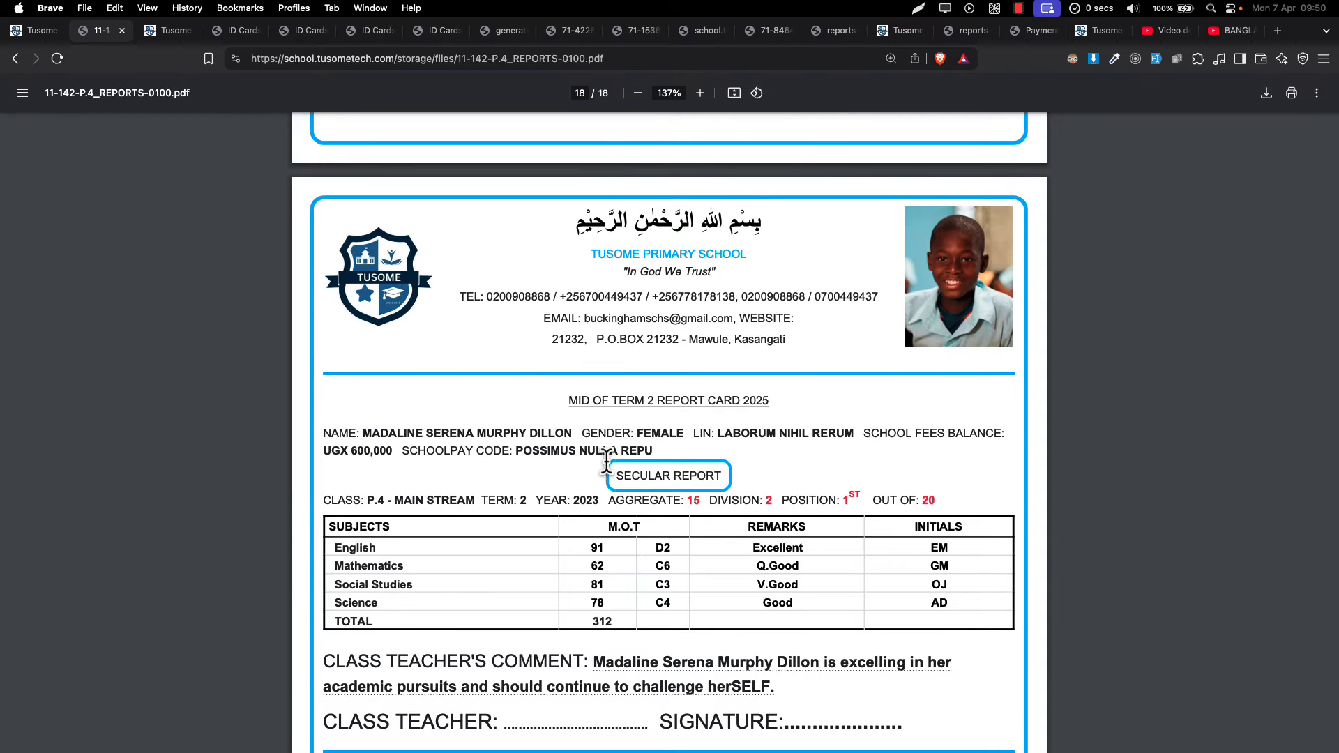
scroll(607, 462, down, 2)
scroll(606, 462, down, 2)
scroll(624, 454, up, 2)
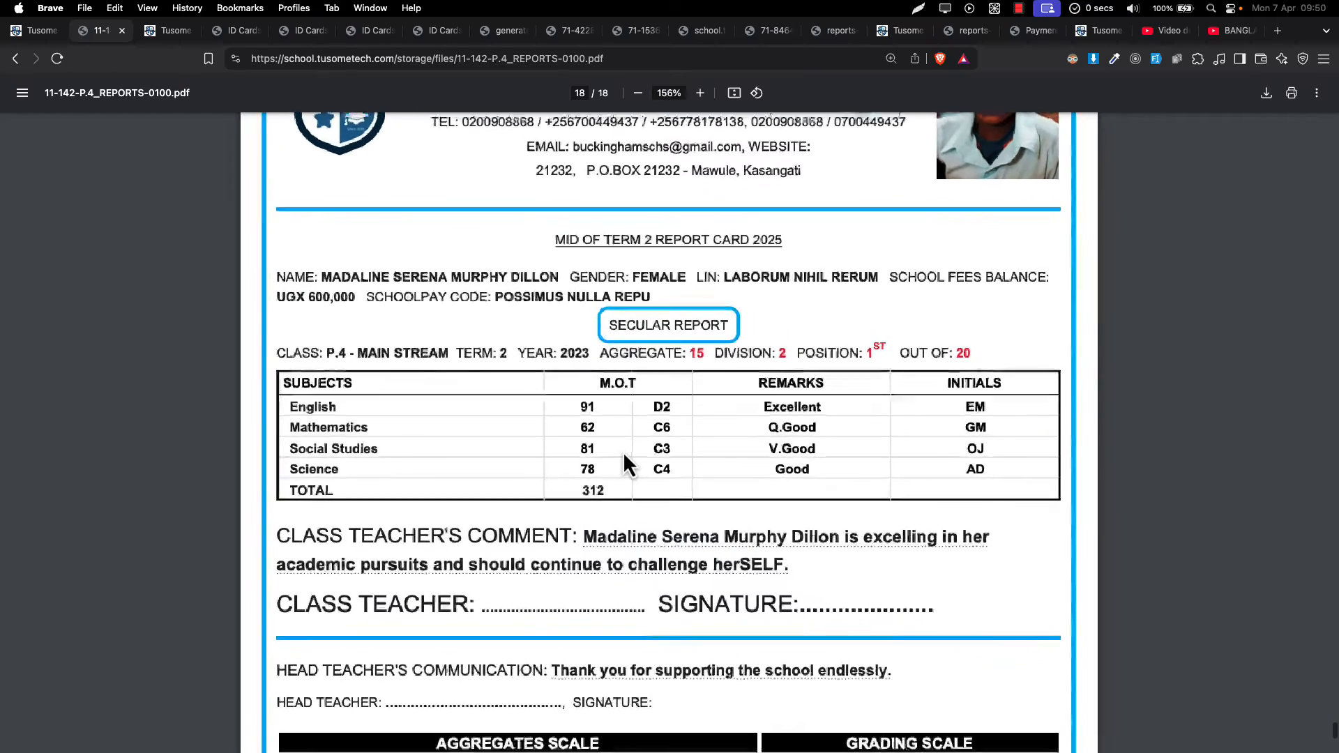
scroll(624, 454, up, 3)
scroll(624, 457, up, 4)
scroll(624, 457, down, 3)
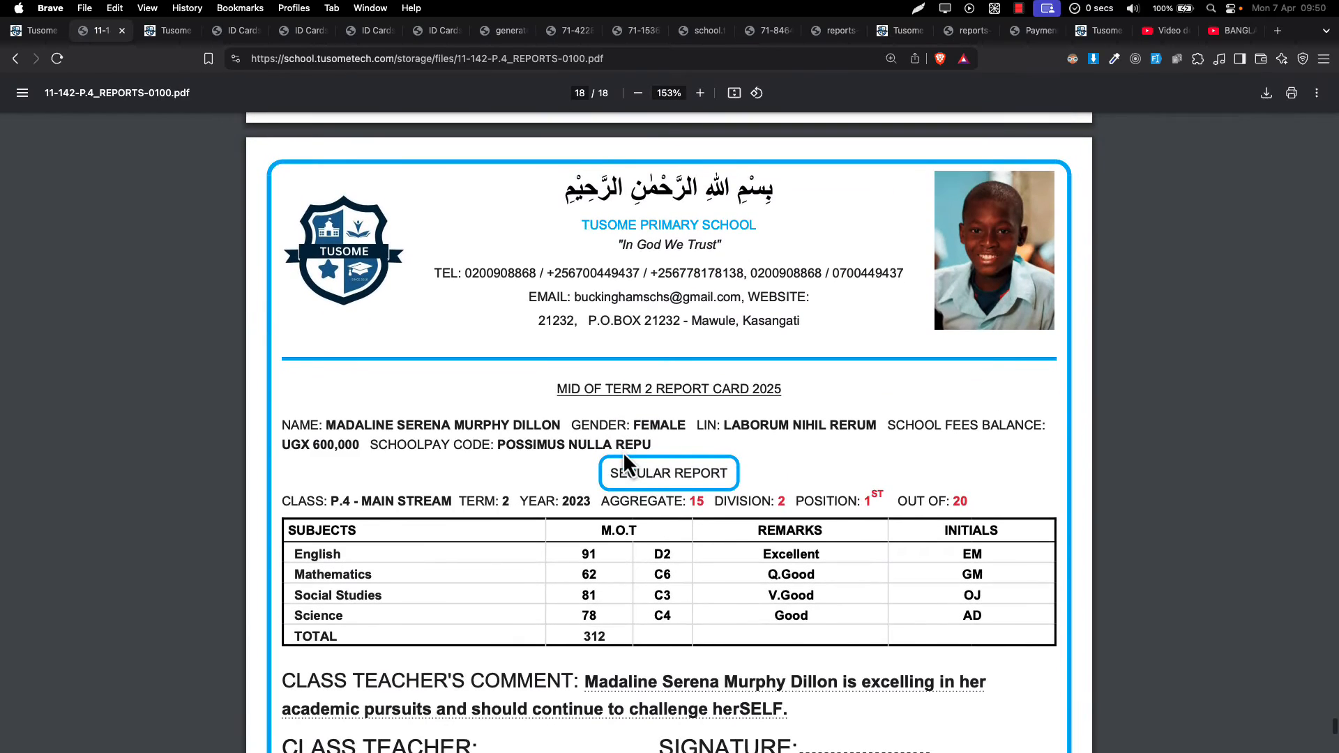
scroll(624, 456, down, 1)
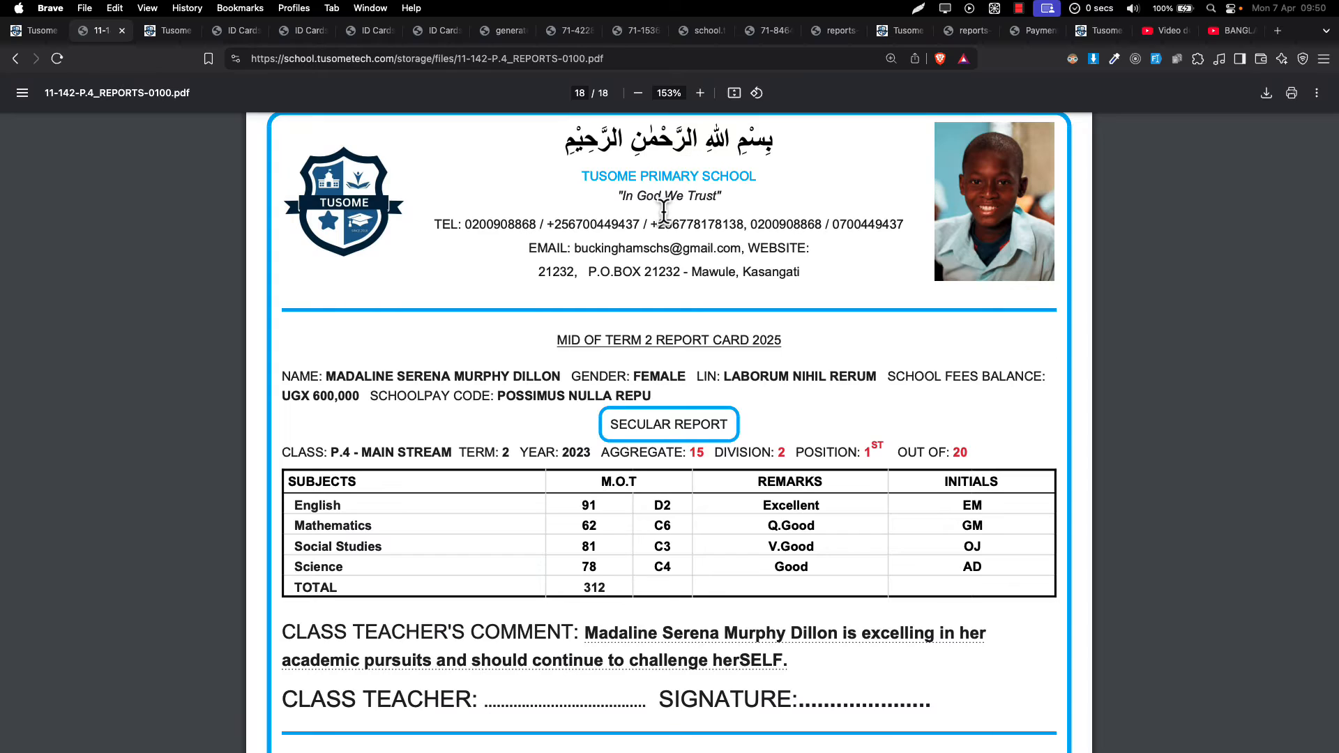
- Review the card's marks: total 312, aggregate 15, Division 2, plus the grading scales
scroll(664, 213, down, 2)
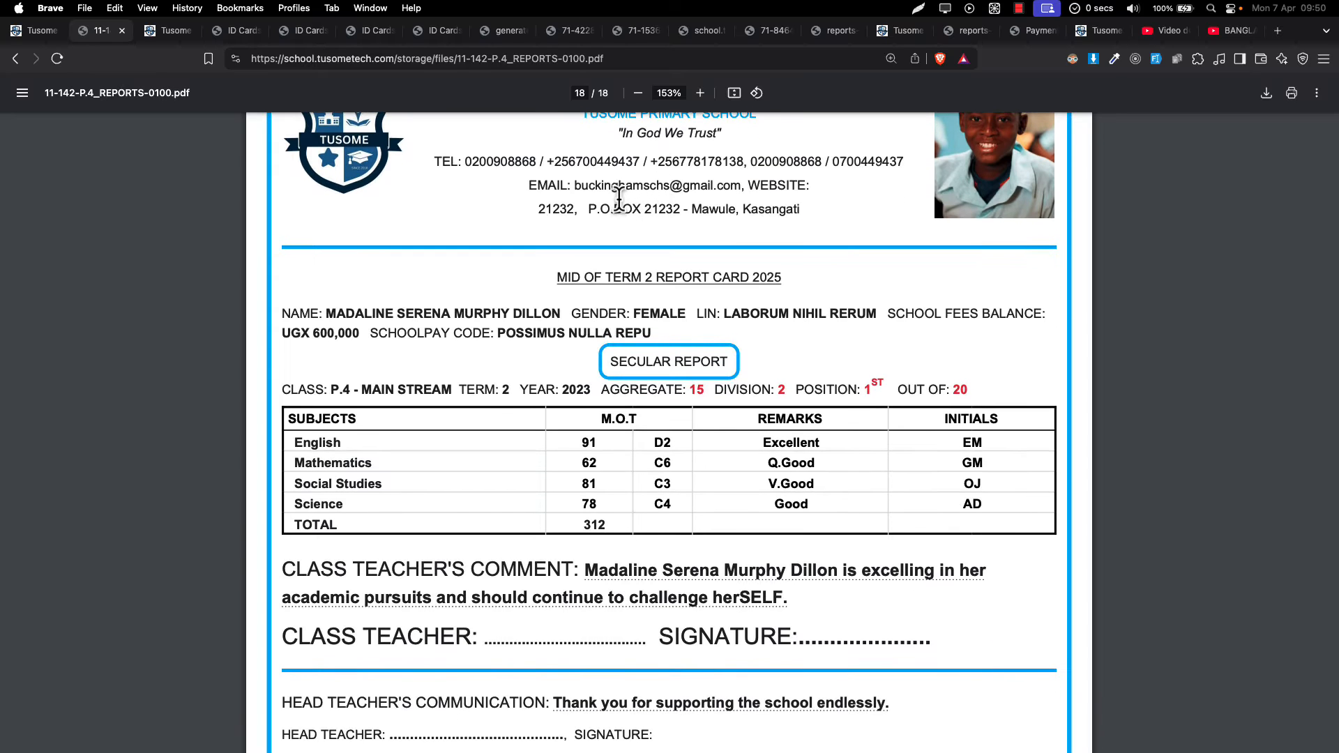
scroll(619, 199, up, 1)
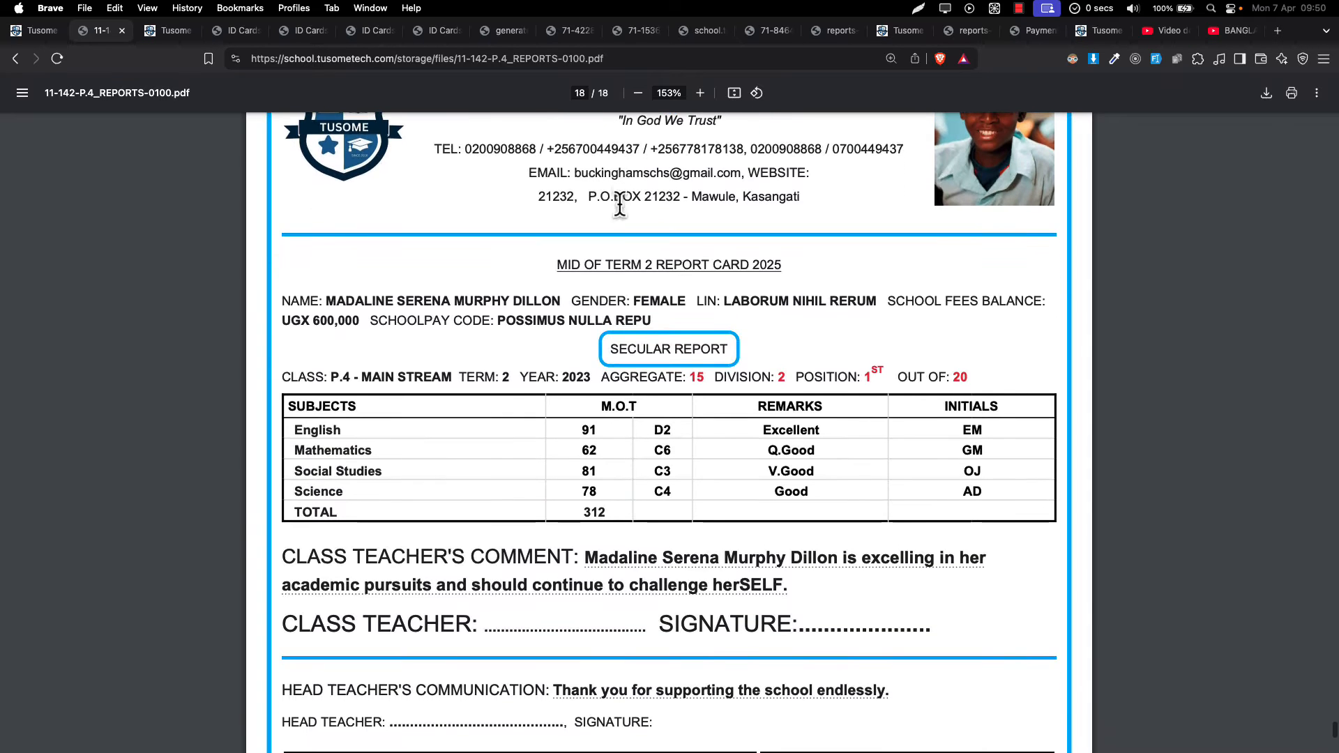
scroll(638, 398, down, 3)
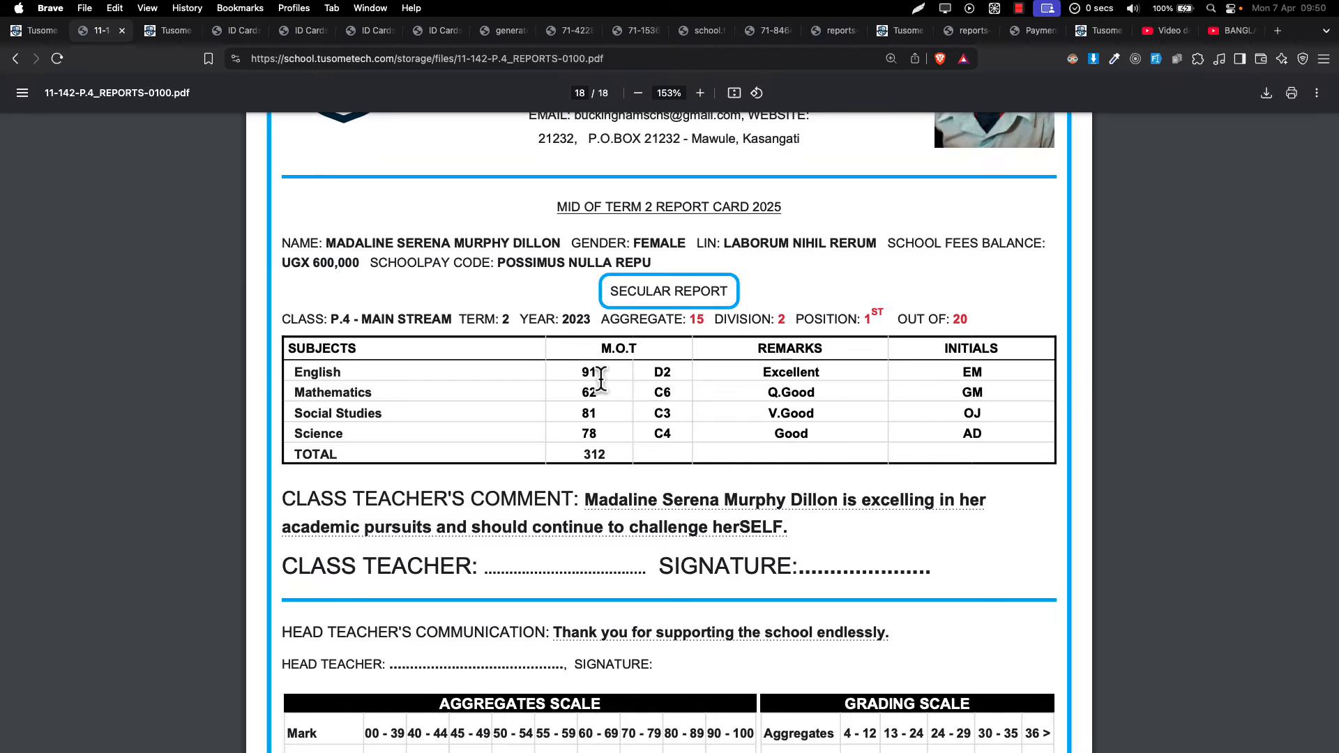
drag(664, 413, 701, 419)
scroll(782, 498, down, 5)
scroll(782, 498, up, 4)
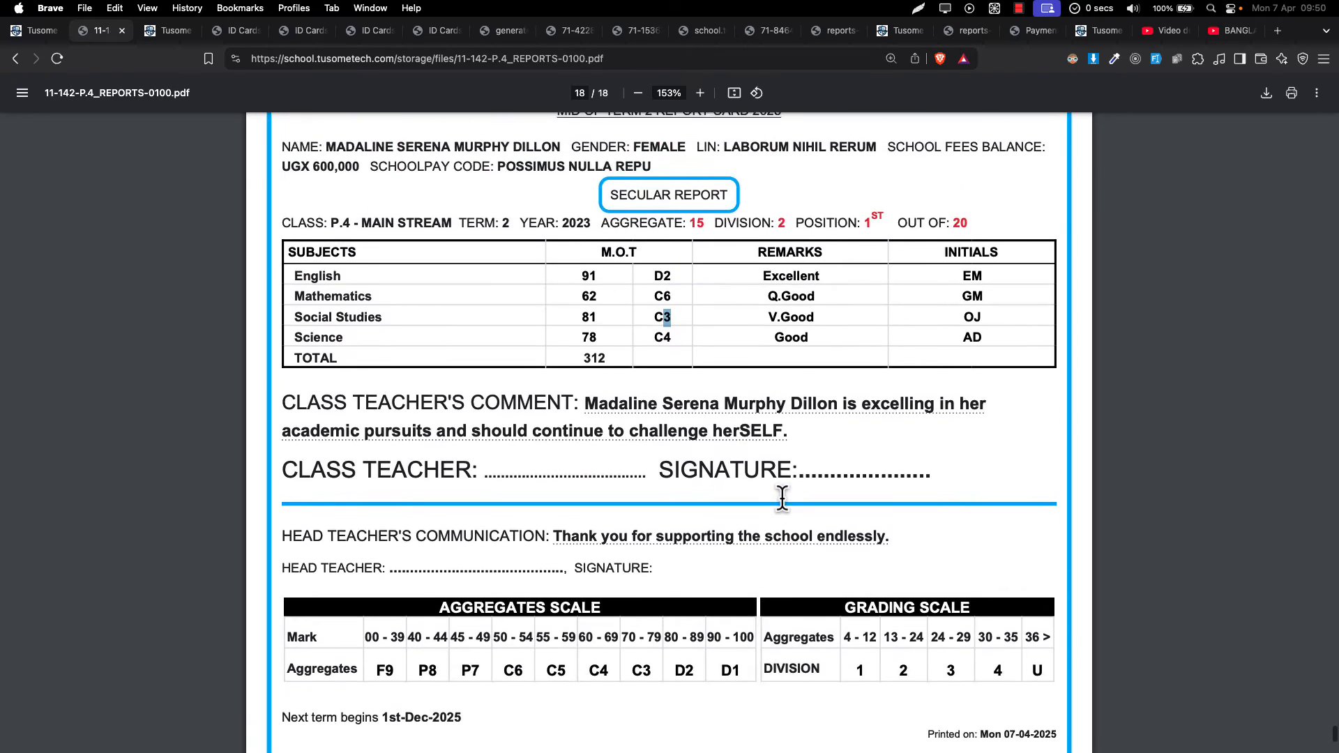
scroll(782, 498, down, 4)
scroll(782, 498, down, 2)
scroll(782, 498, down, 3)
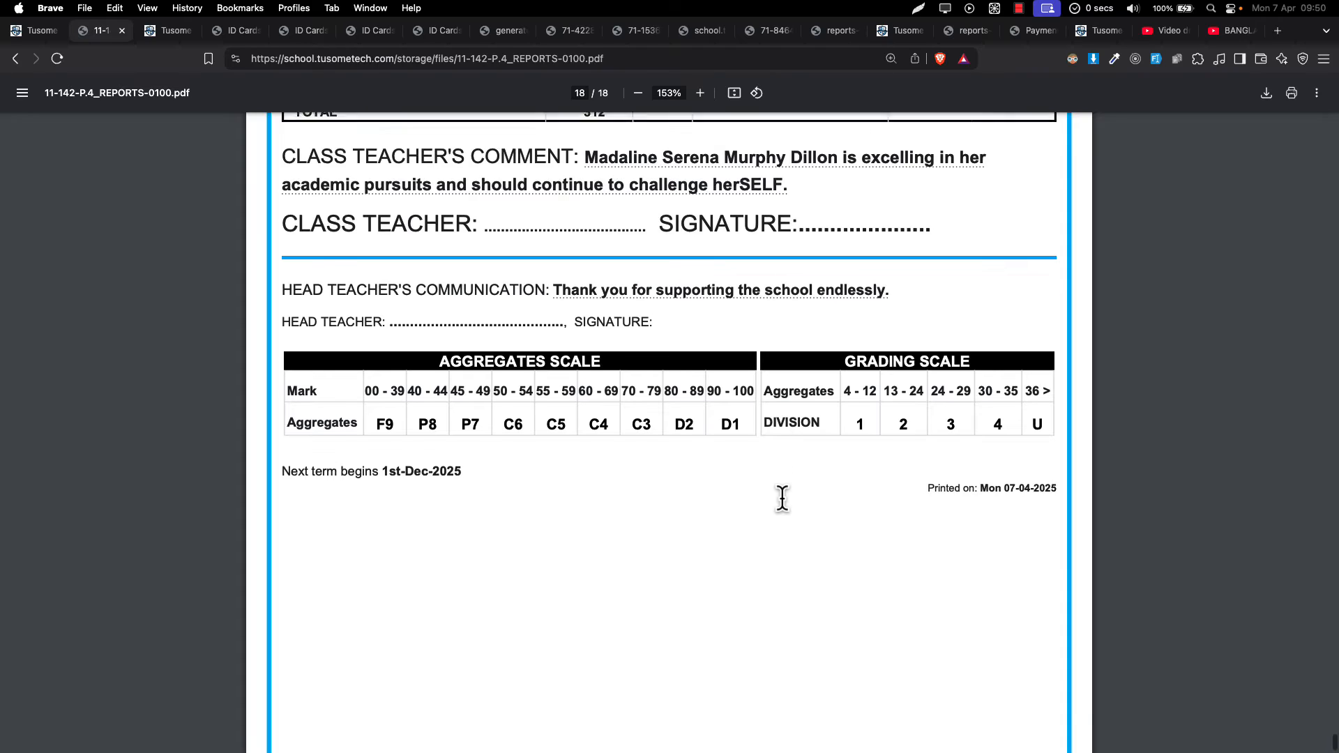
scroll(782, 498, up, 2)
scroll(782, 498, up, 2)
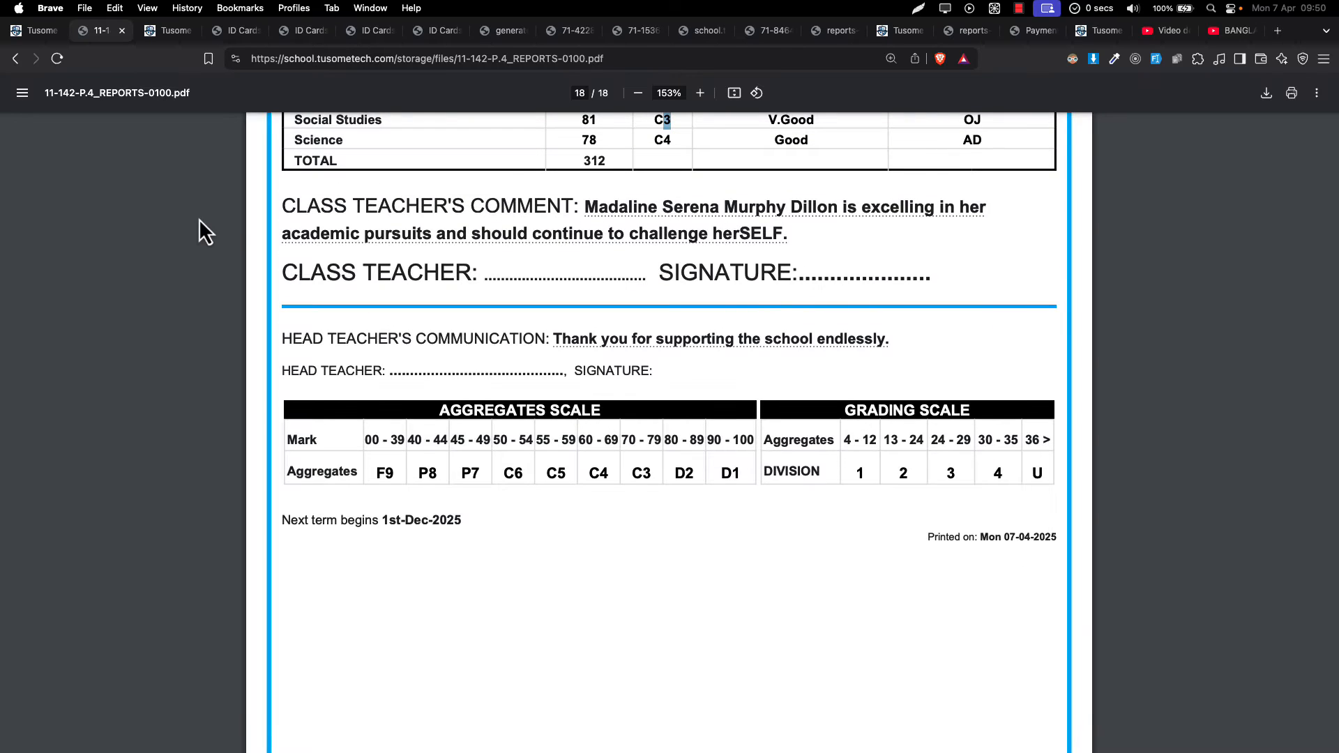
- In a new tab, search Google Images for signature
click(1278, 30)
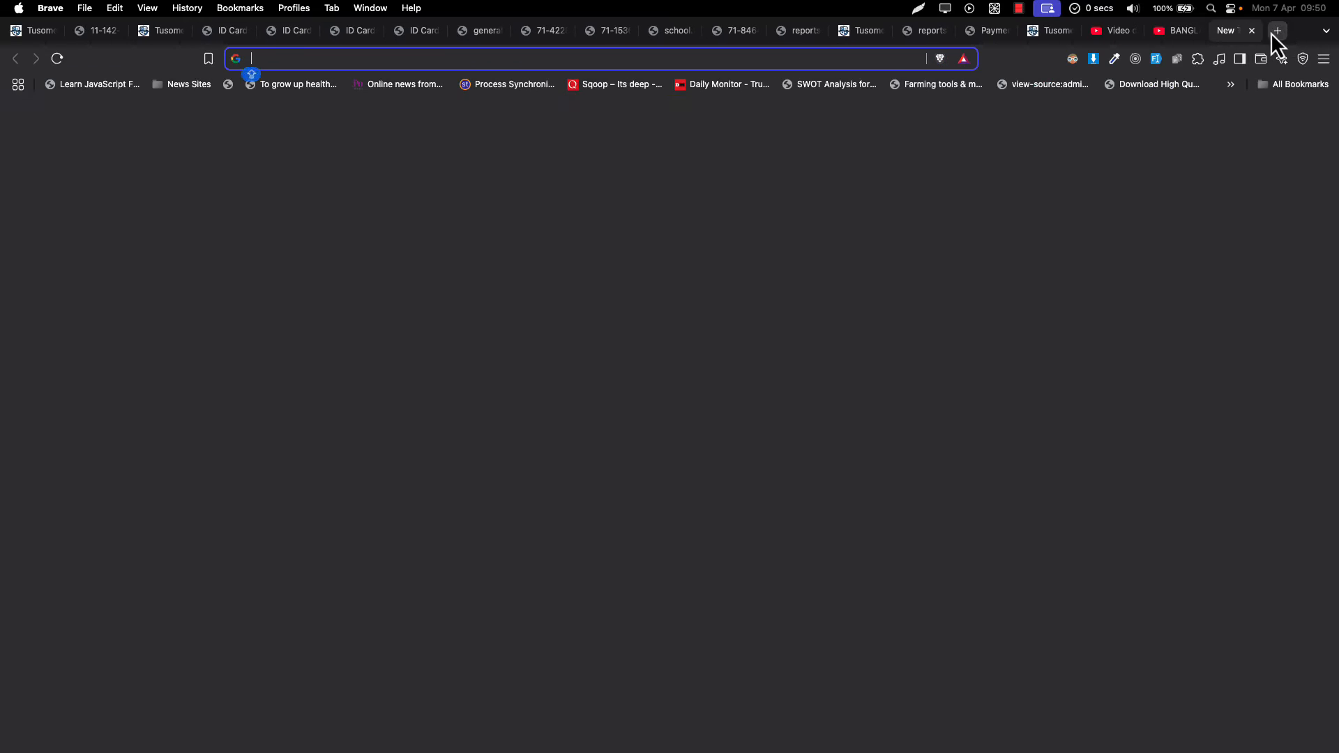
text(GE)
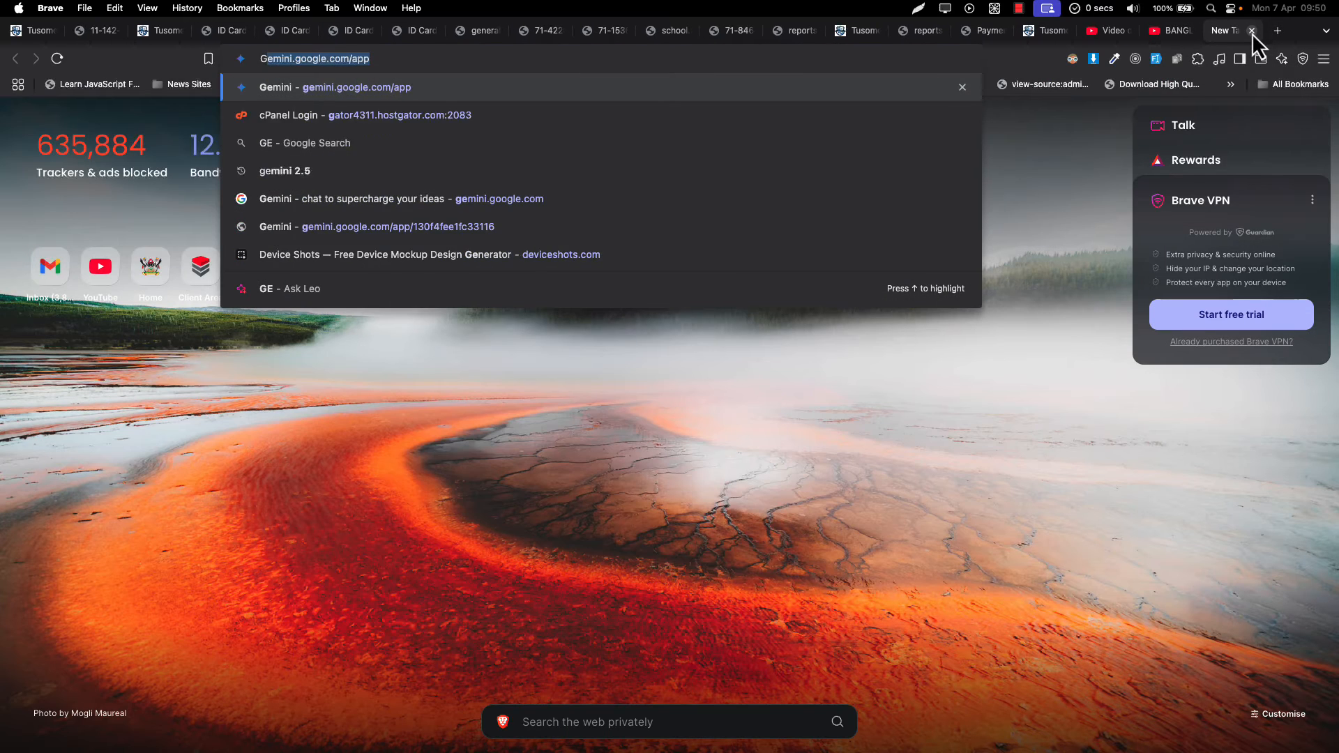
key(BackSpace)
key(BackSpace)
key(BackSpace)
text(signate)
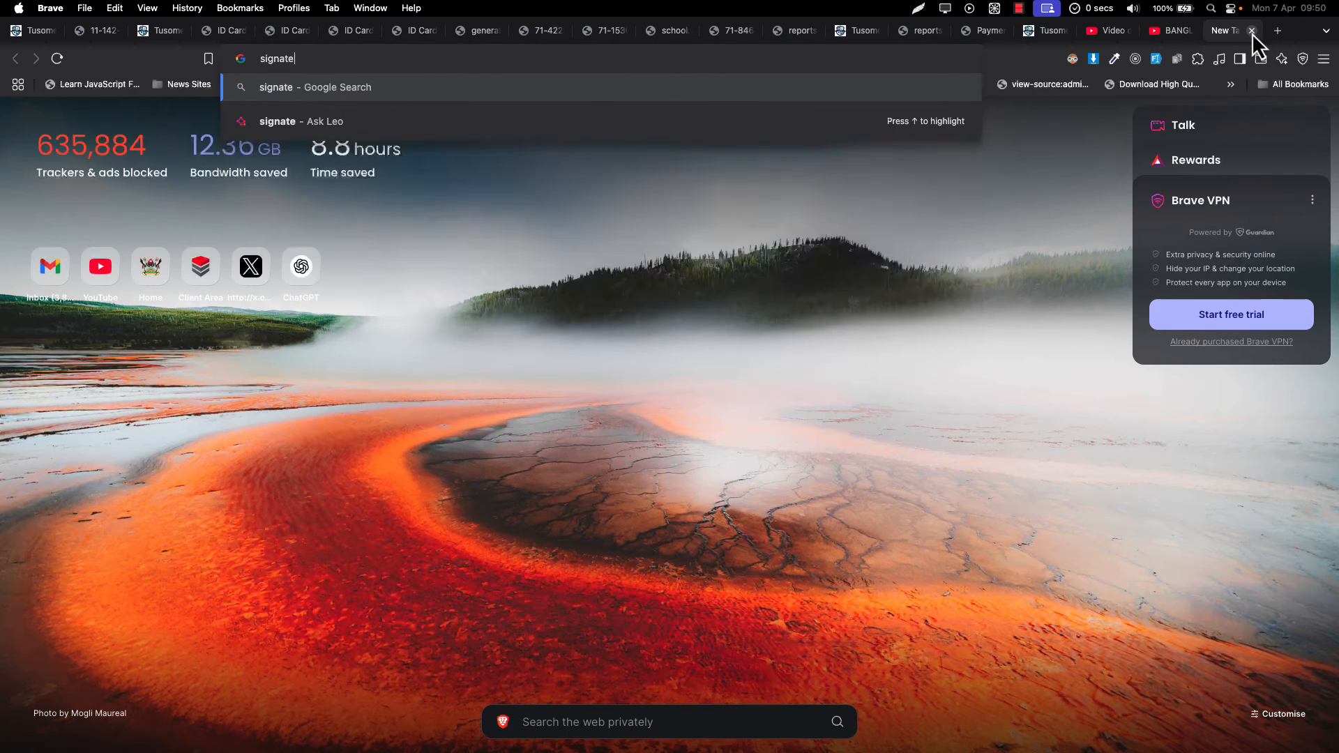
key(BackSpace)
text(ue)
key(Return)
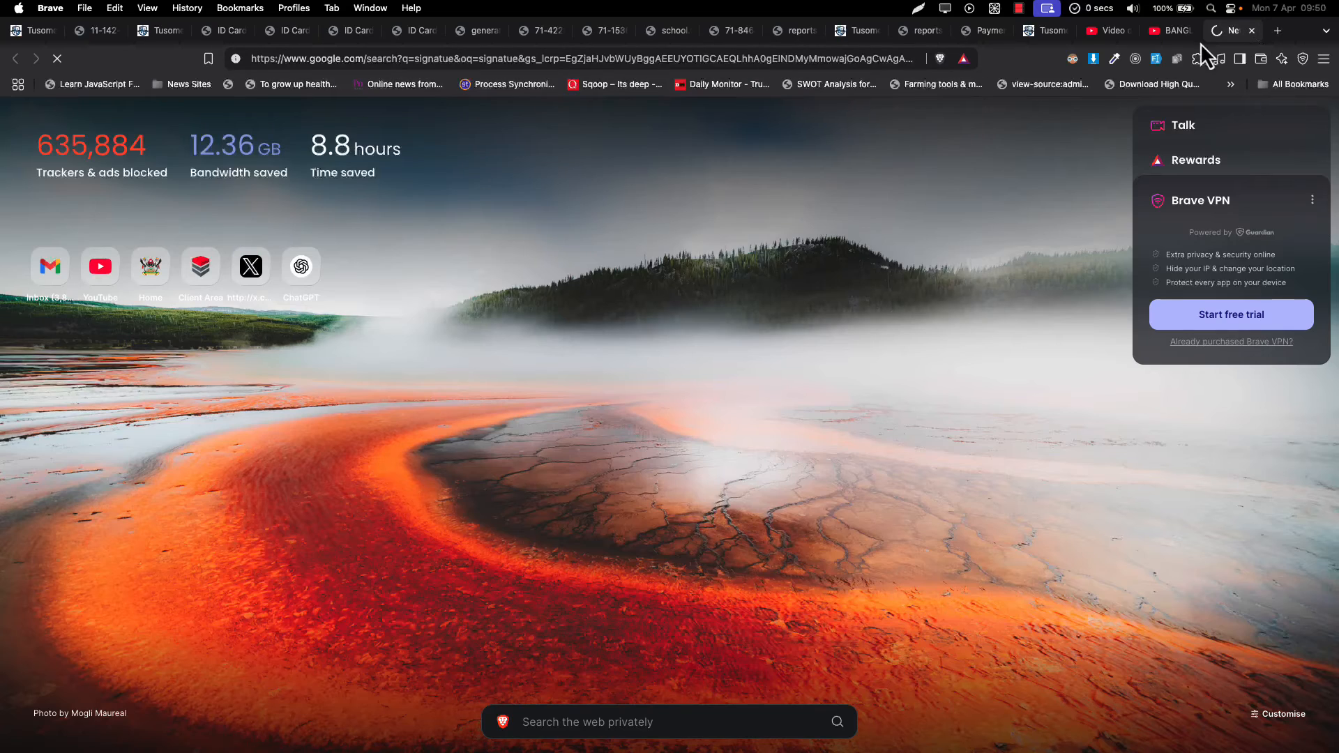
click(201, 153)
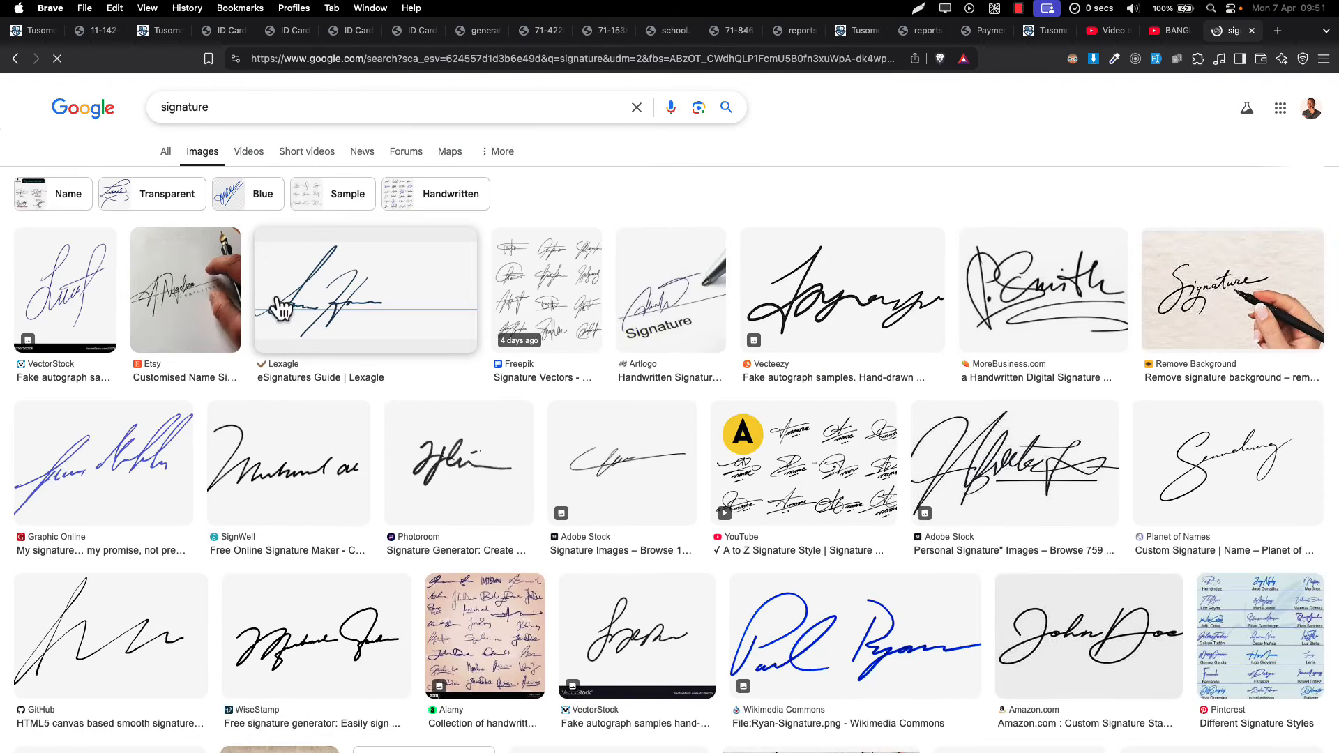
- Save the blue Wikimedia Commons signature image as a PNG to Downloads, then return to Tusome
click(99, 470)
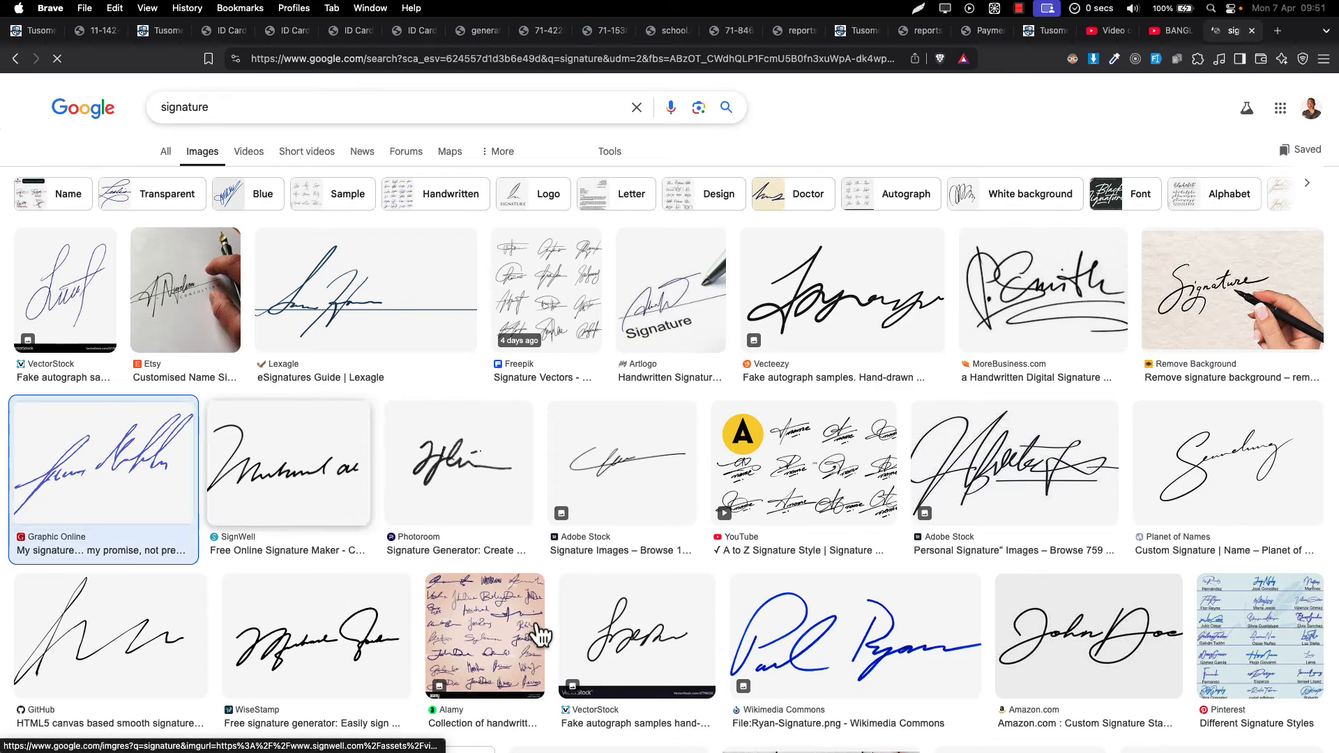
scroll(606, 595, down, 3)
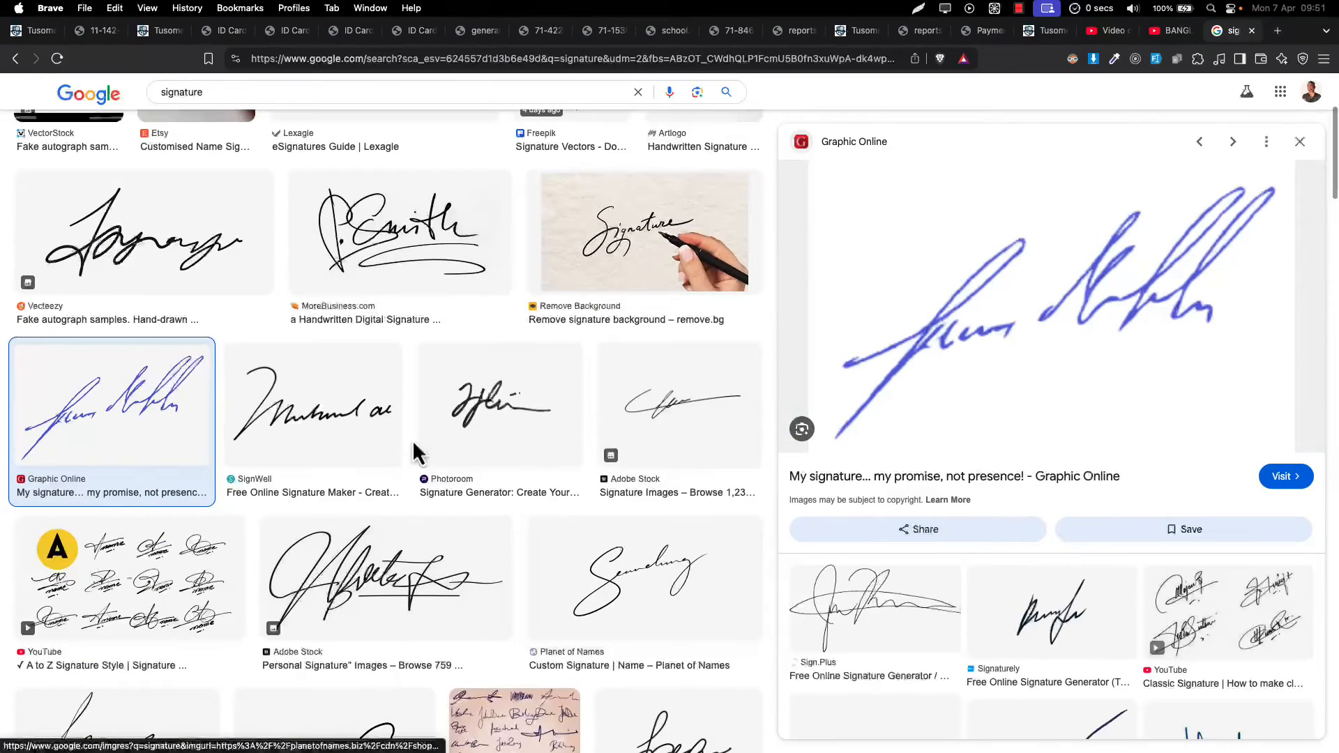
scroll(537, 517, down, 3)
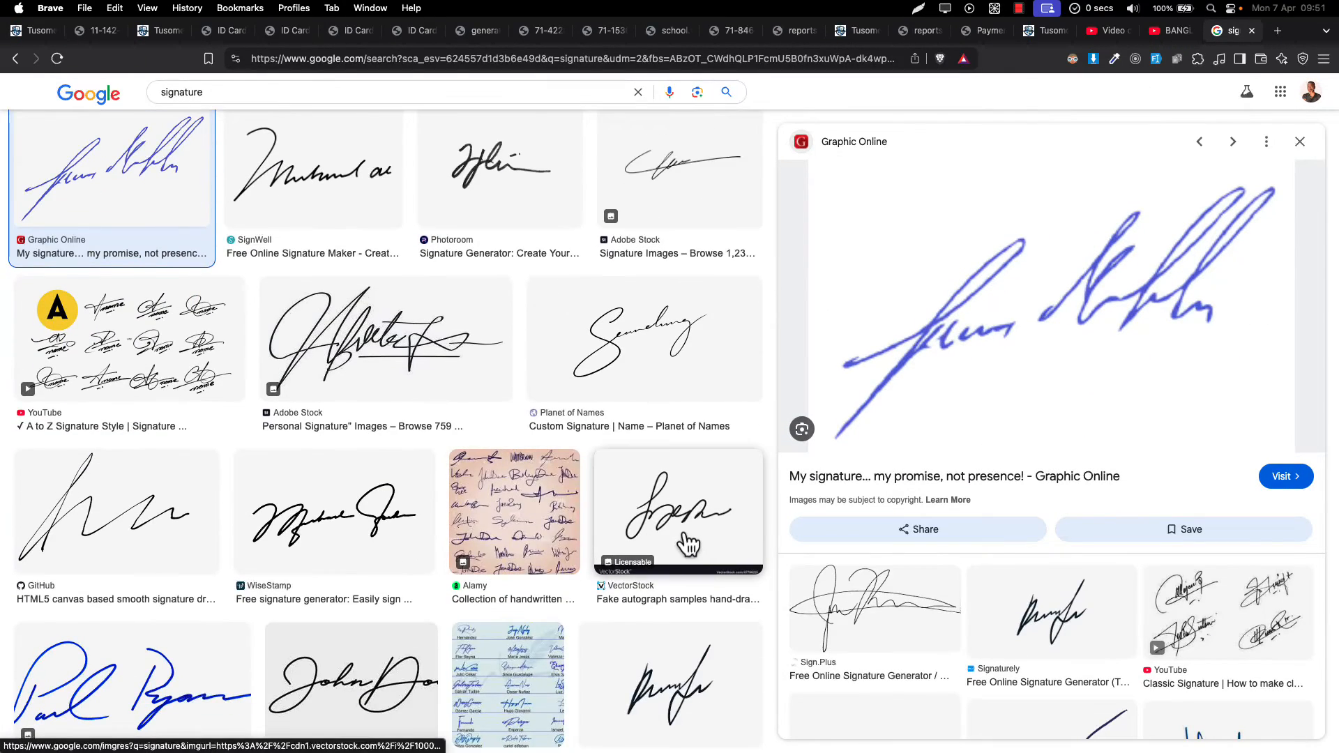
scroll(474, 480, down, 2)
click(132, 531)
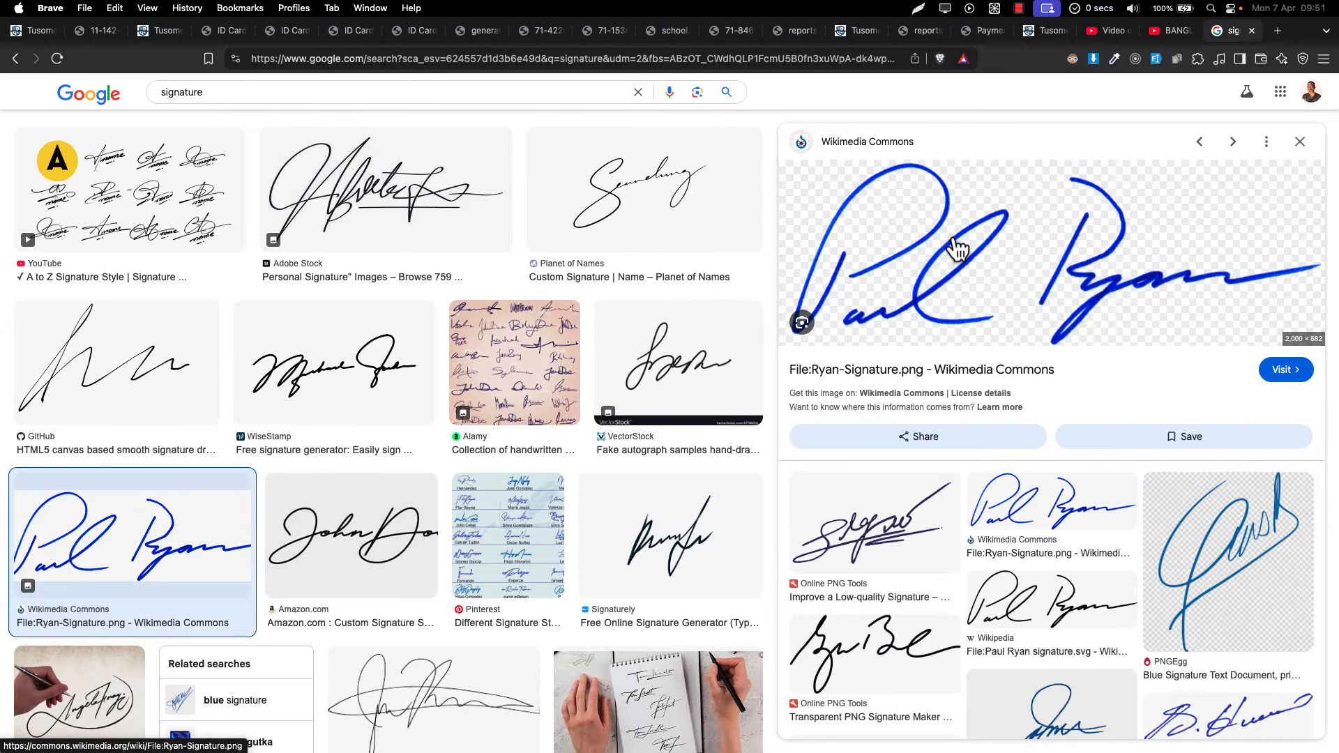
right_click(955, 241)
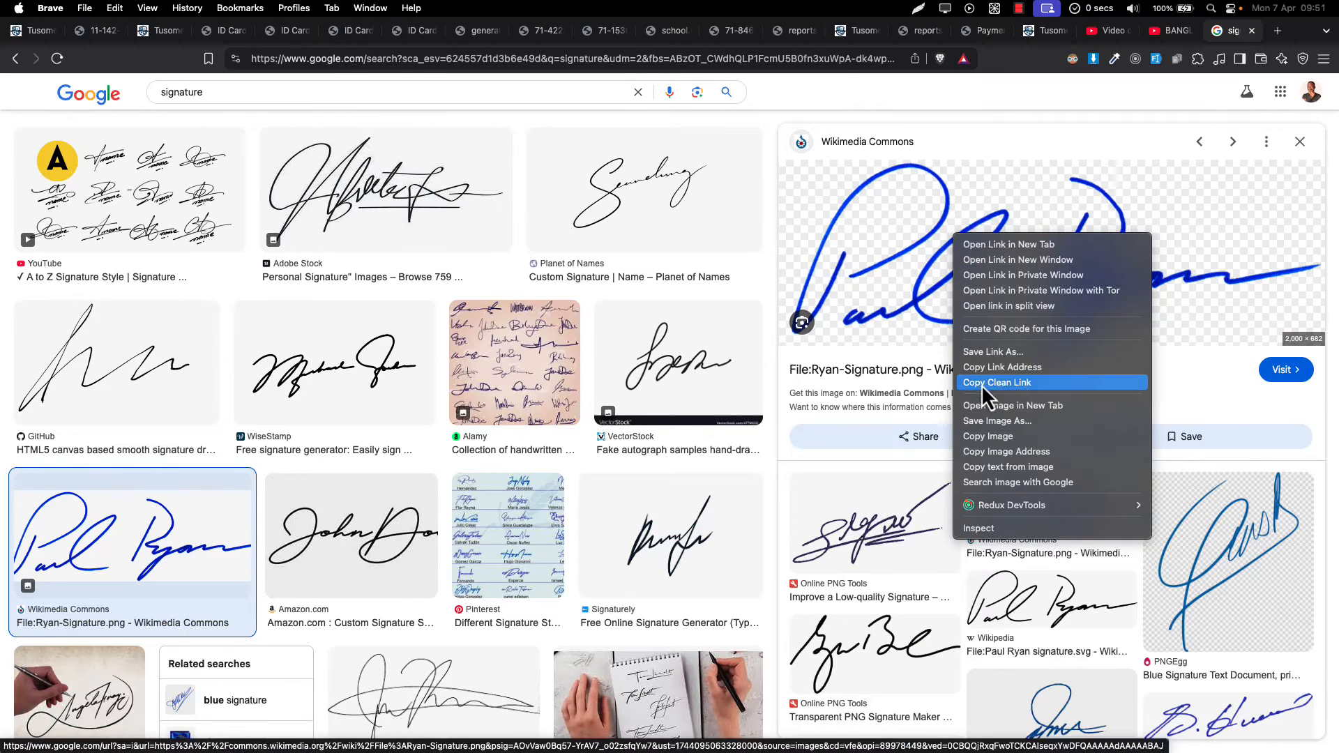
click(981, 419)
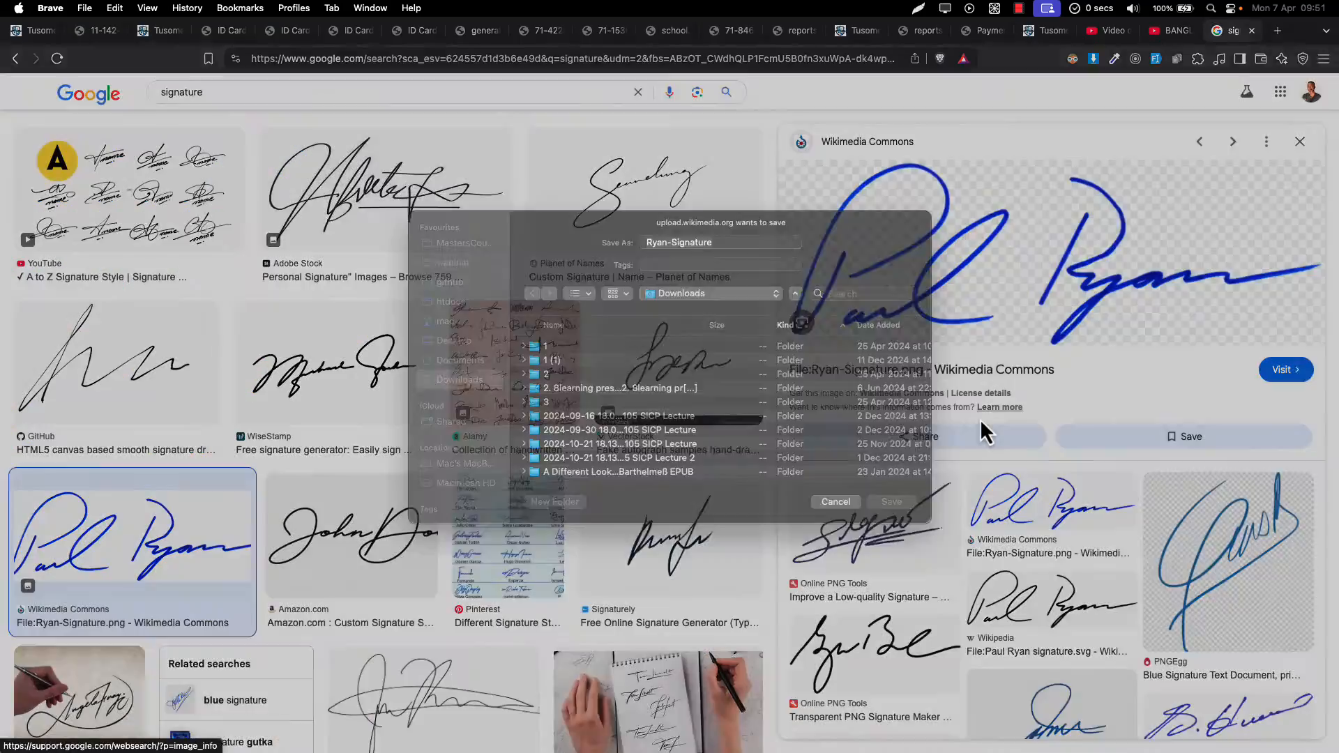
key(Return)
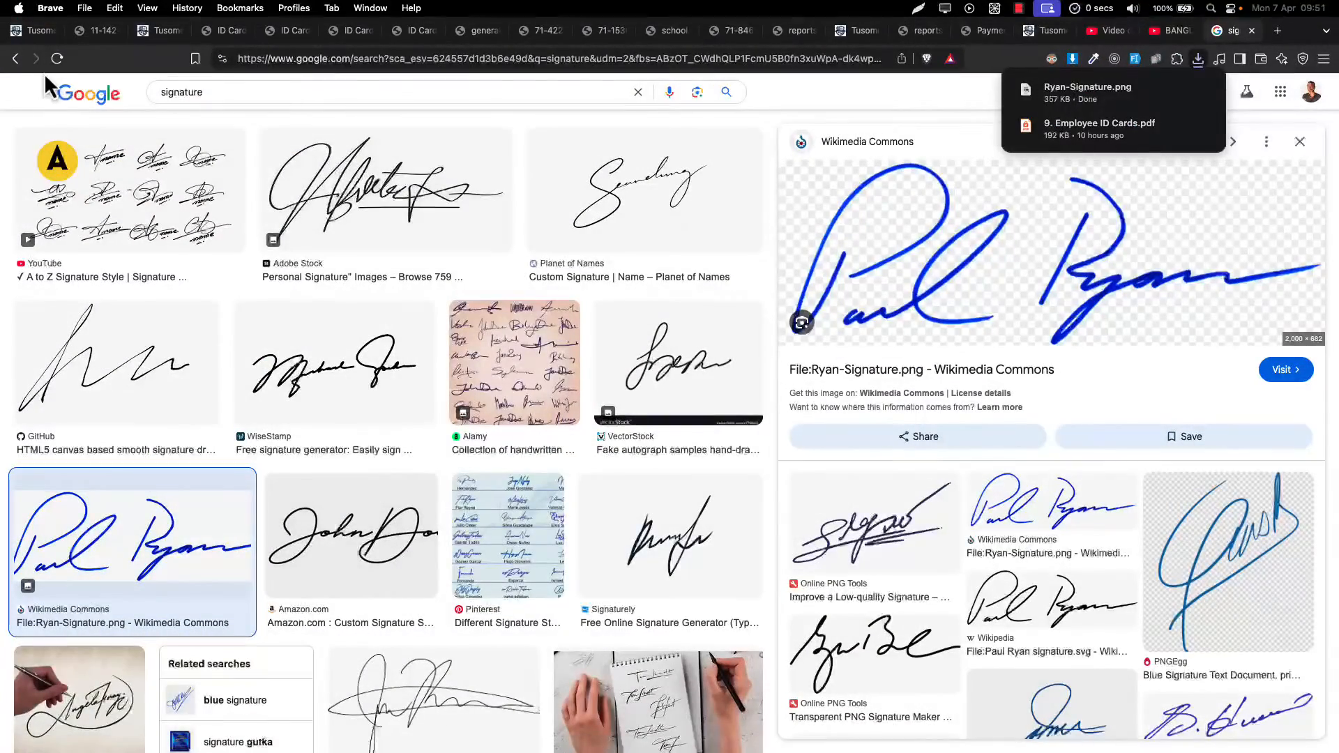
click(33, 30)
- Open System Configuration in a new tab and edit the school's configuration record
scroll(168, 433, down, 10)
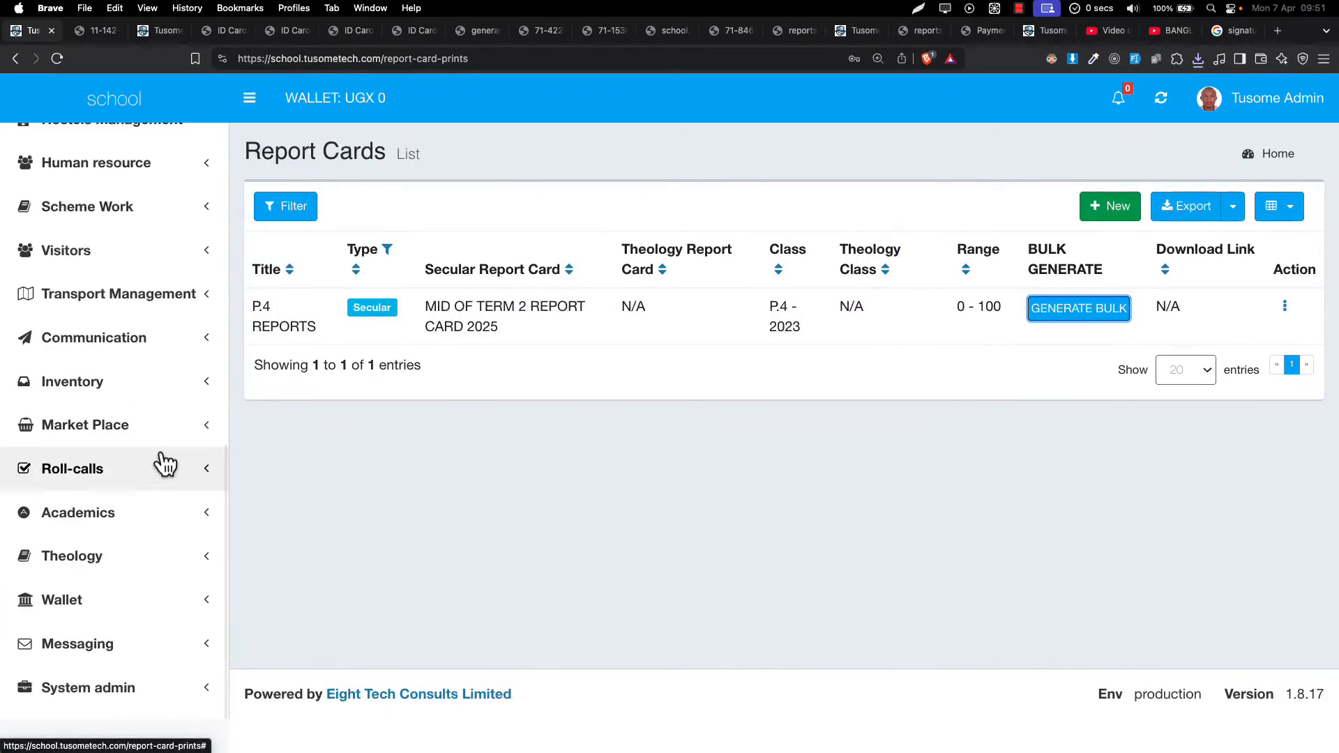
click(82, 692)
scroll(78, 705, down, 3)
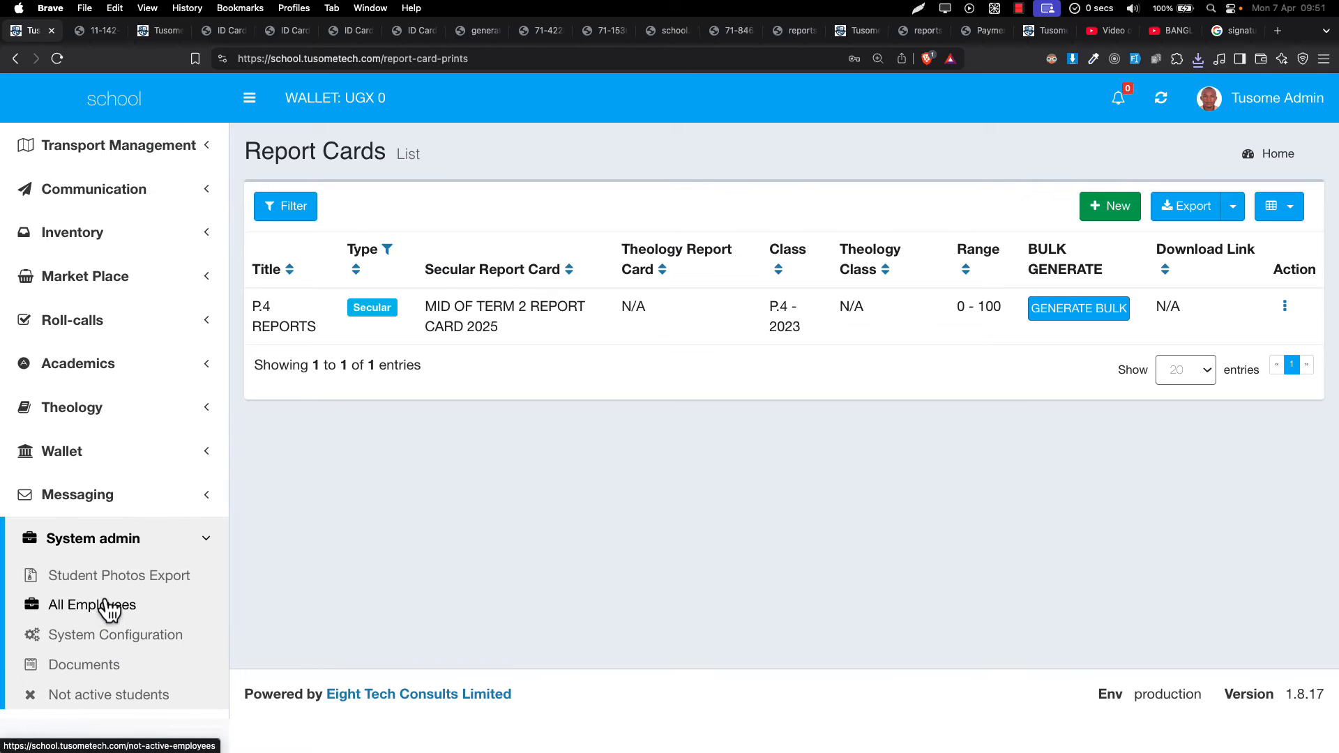
right_click(92, 638)
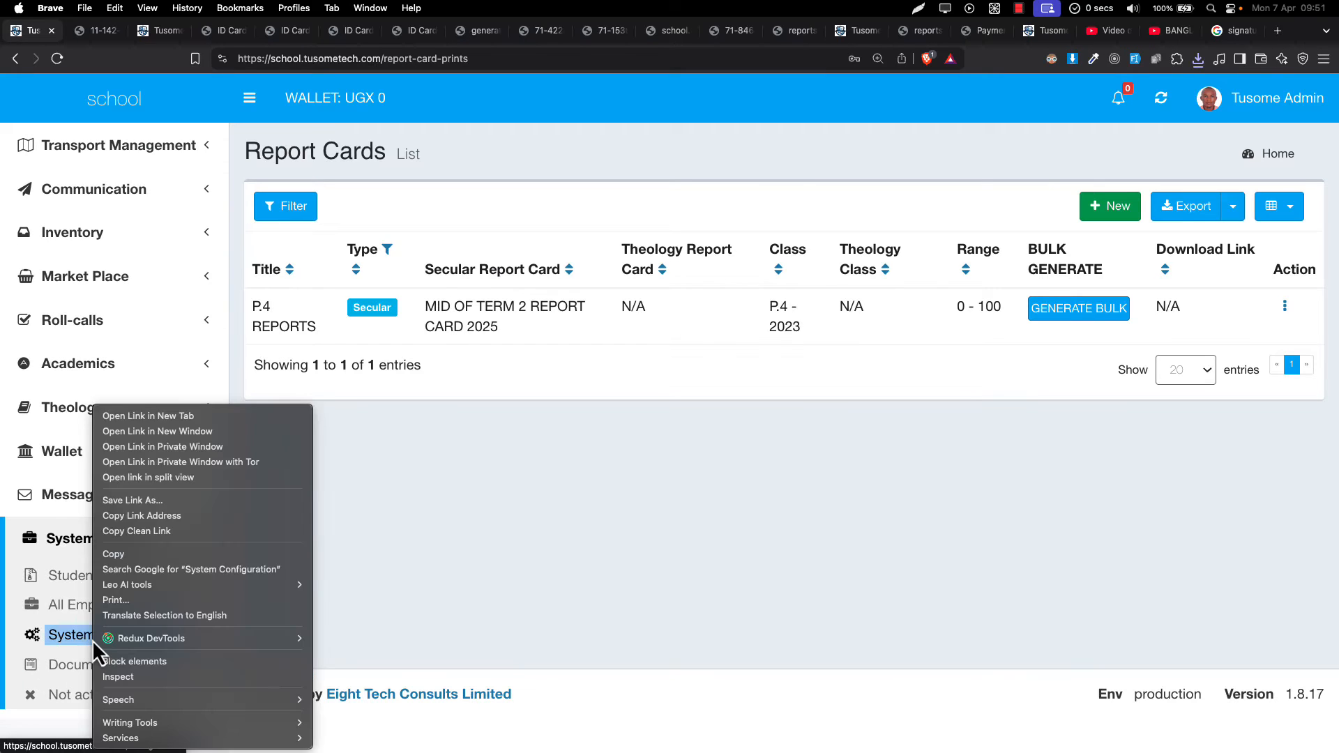
click(92, 639)
right_click(95, 638)
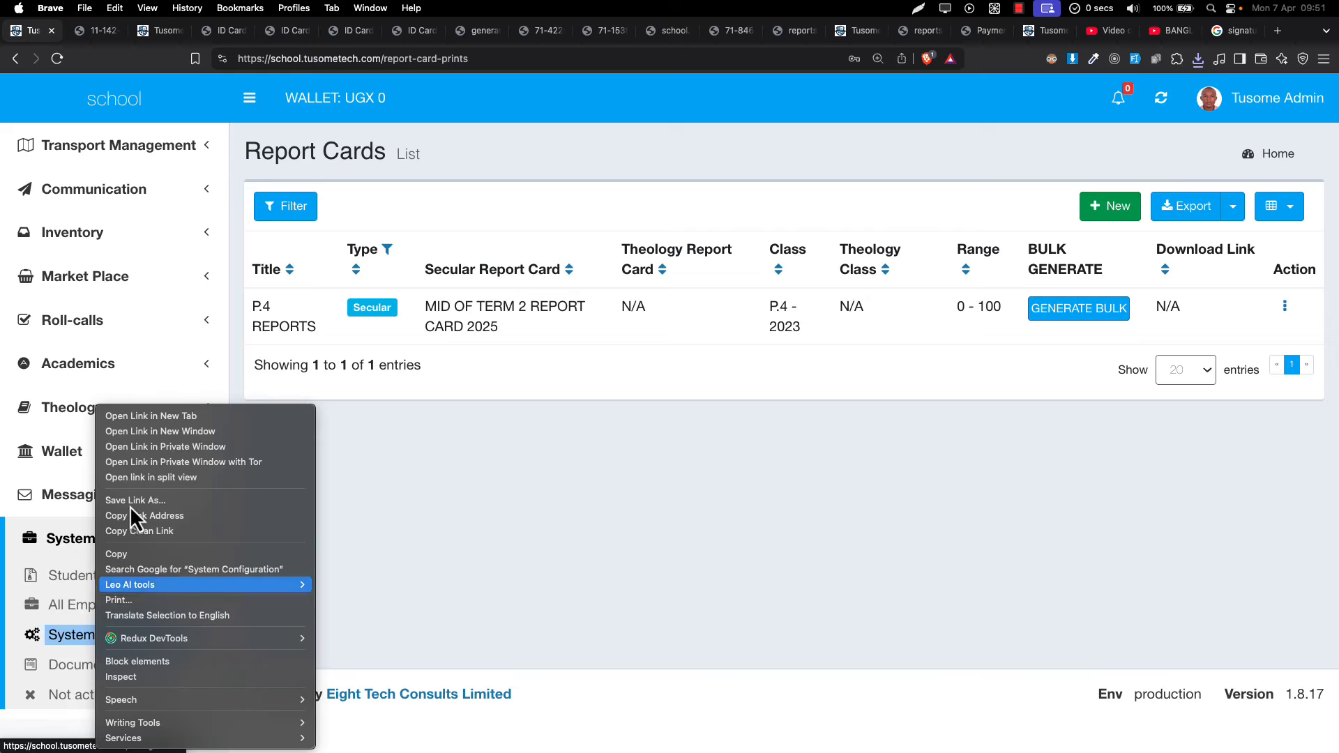
click(176, 414)
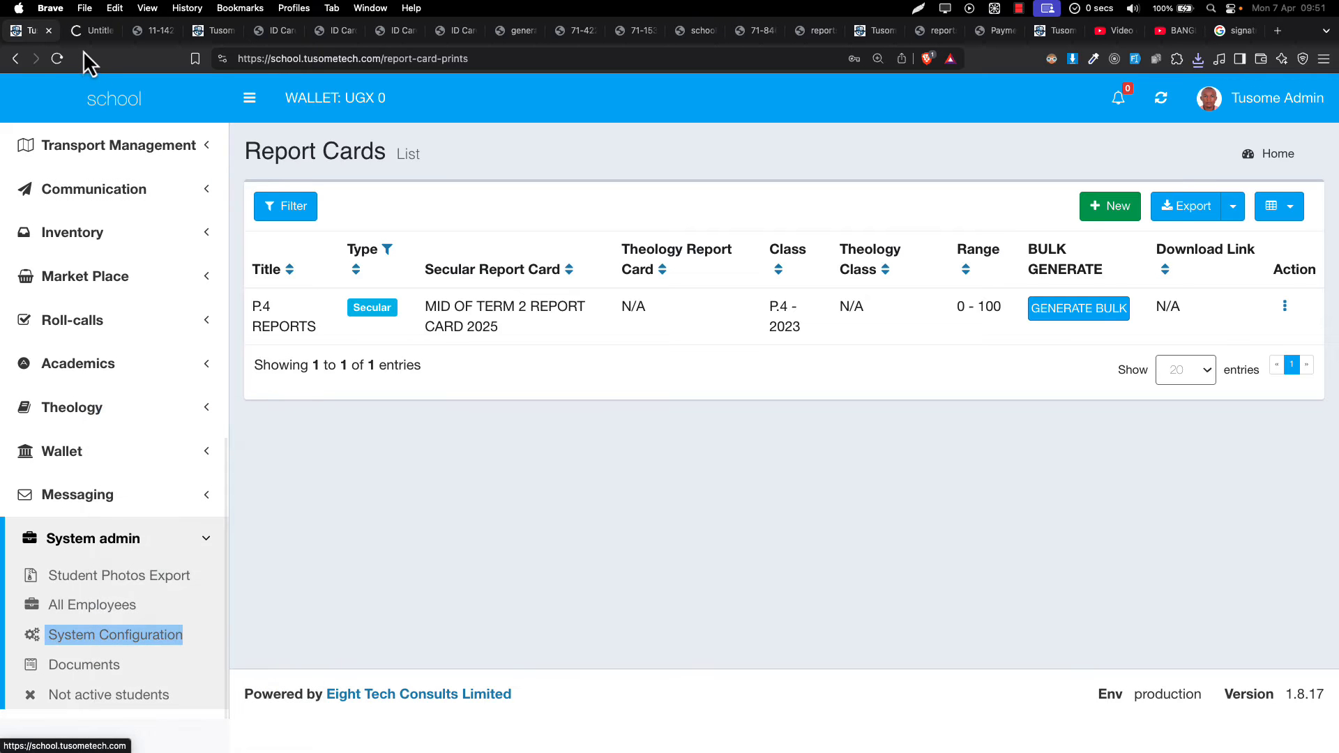
click(89, 30)
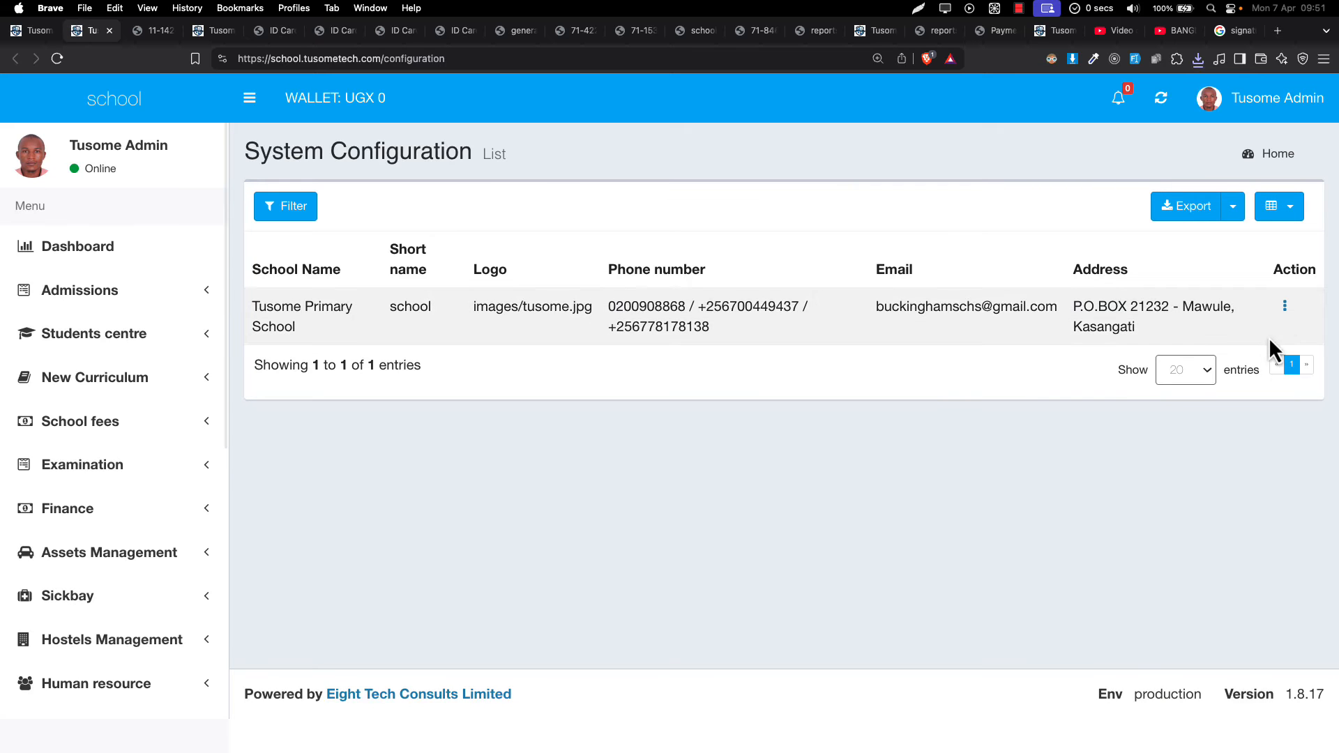
click(1285, 318)
click(1266, 321)
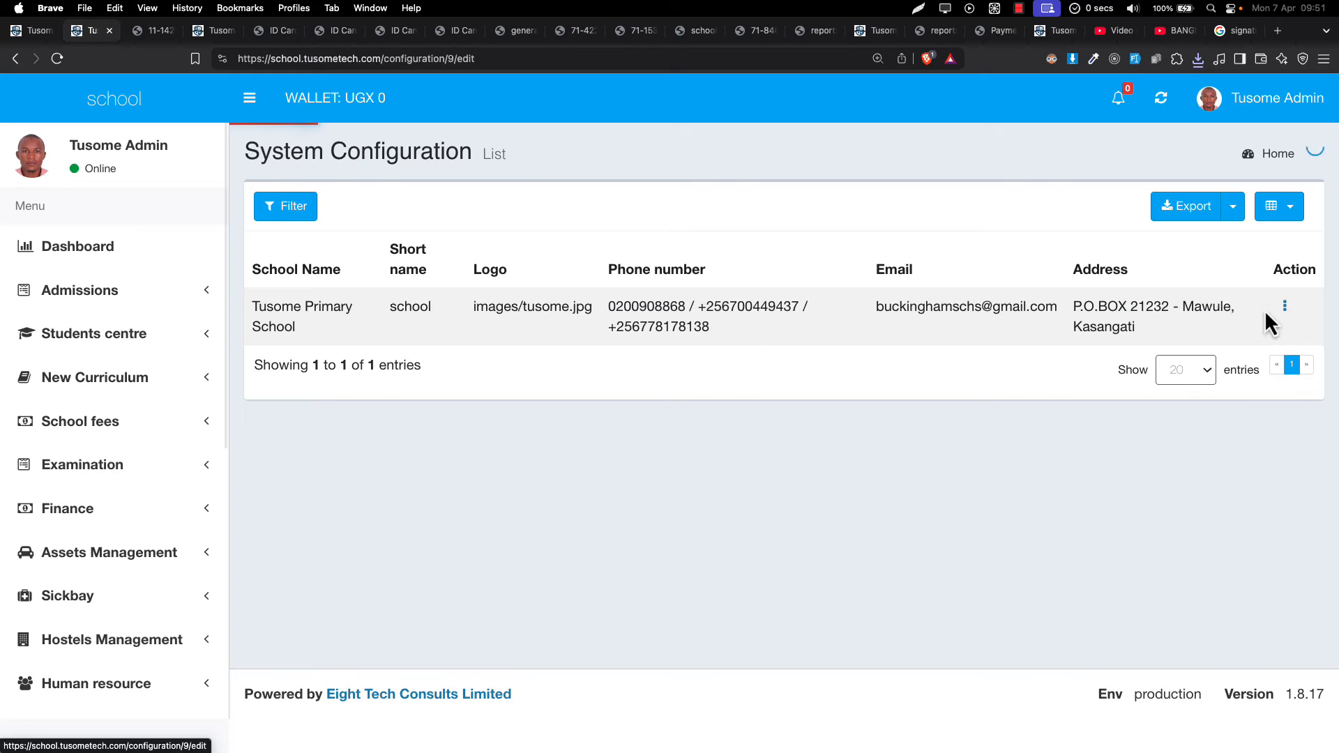
- Replace the Head Teacher Name with the new head teacher's full name
scroll(978, 434, down, 3)
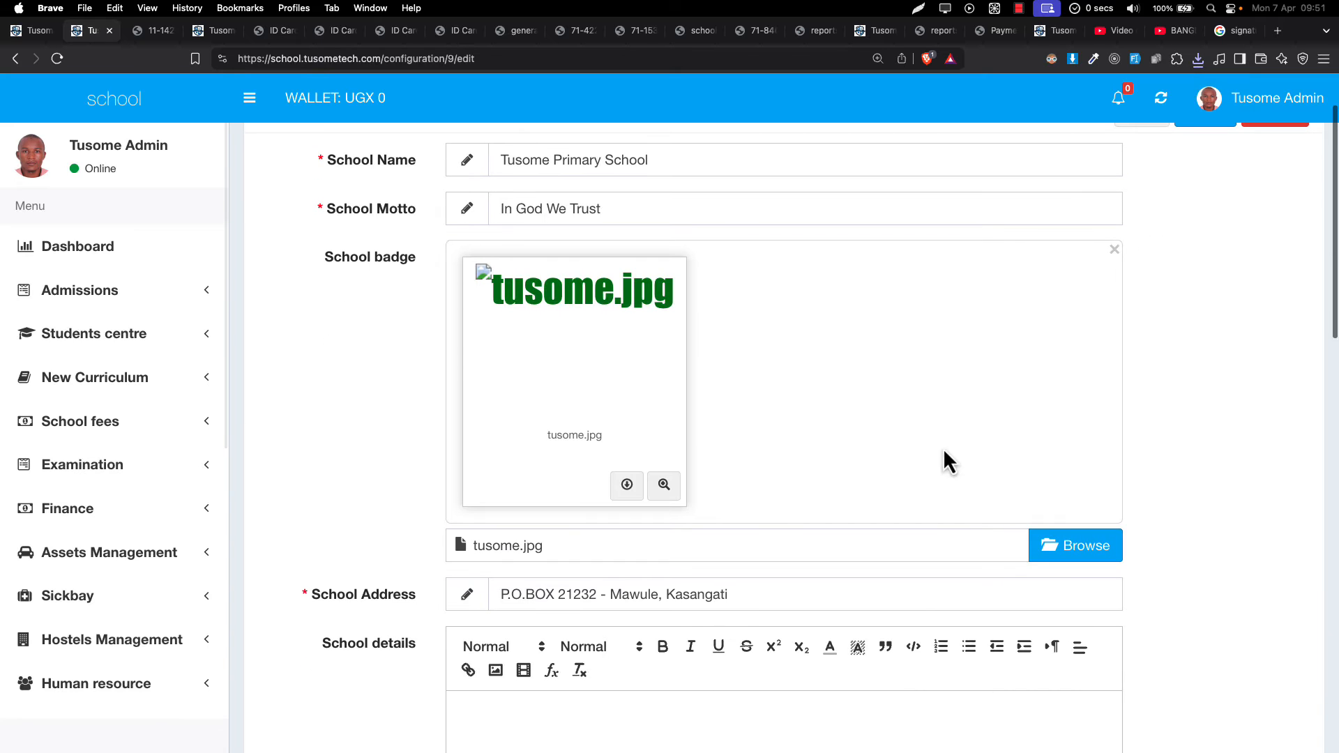
scroll(907, 460, down, 3)
scroll(849, 480, down, 6)
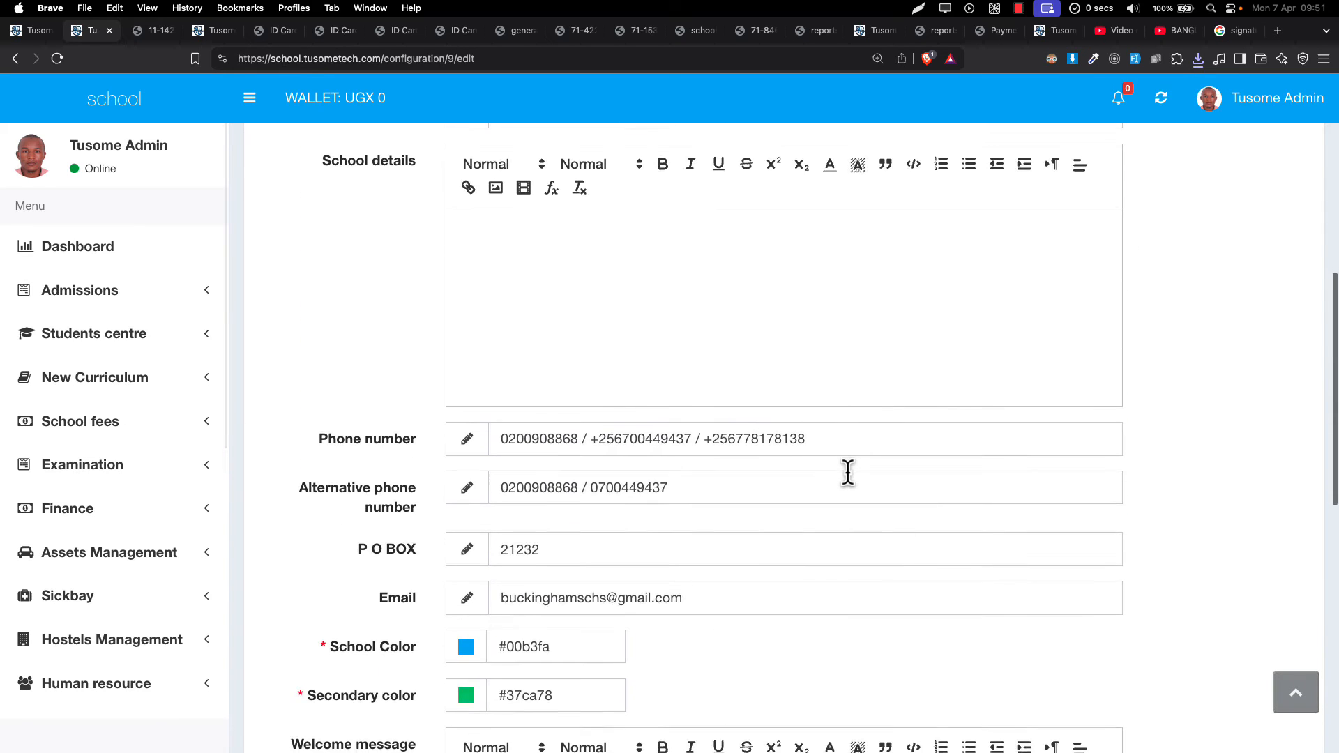
scroll(779, 518, down, 5)
key(super+f)
text(head)
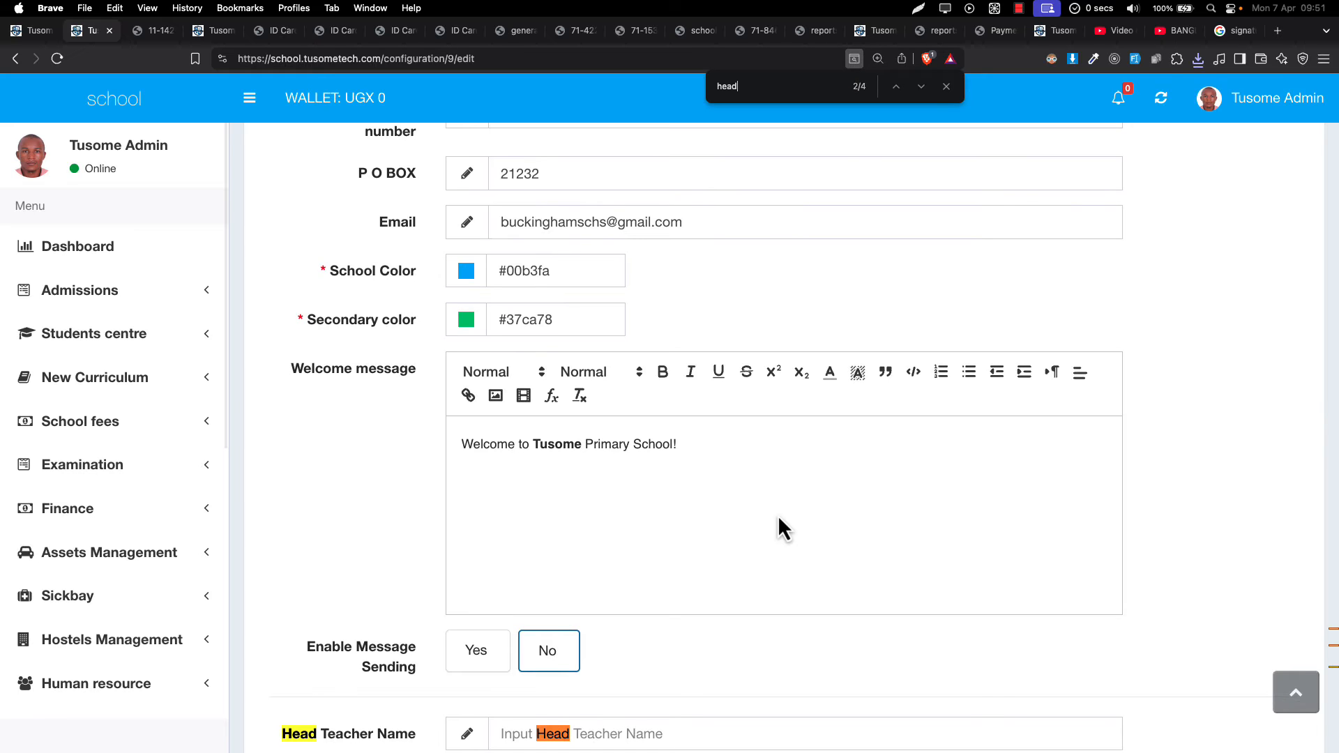
scroll(777, 515, down, 5)
key(Return)
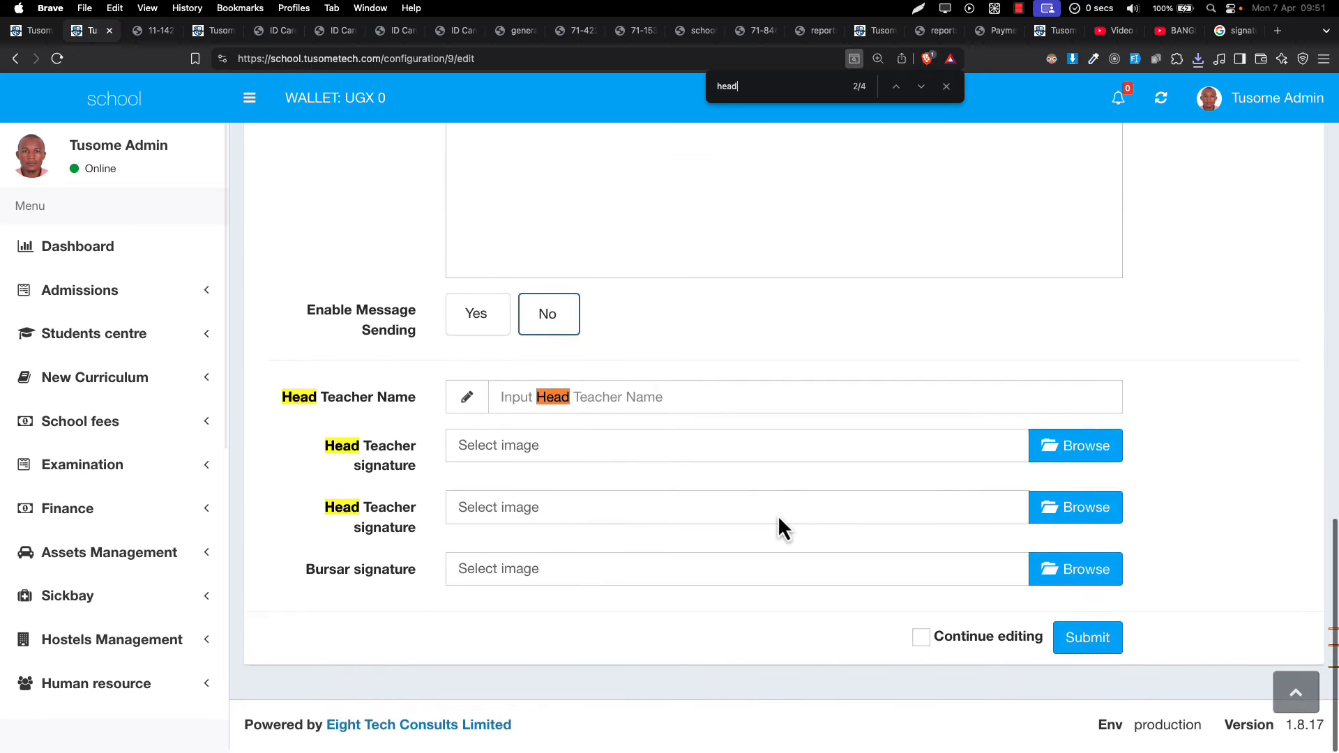
key(Escape)
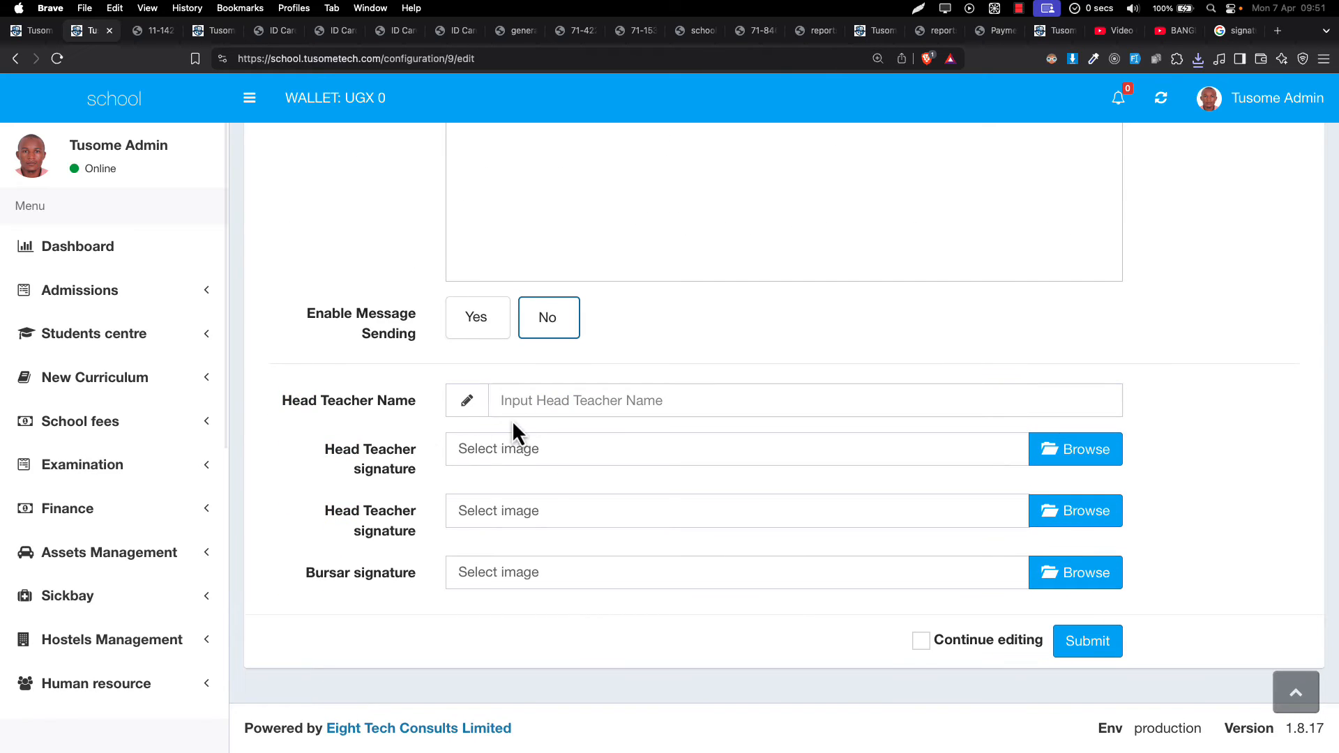
click(520, 414)
click(576, 434)
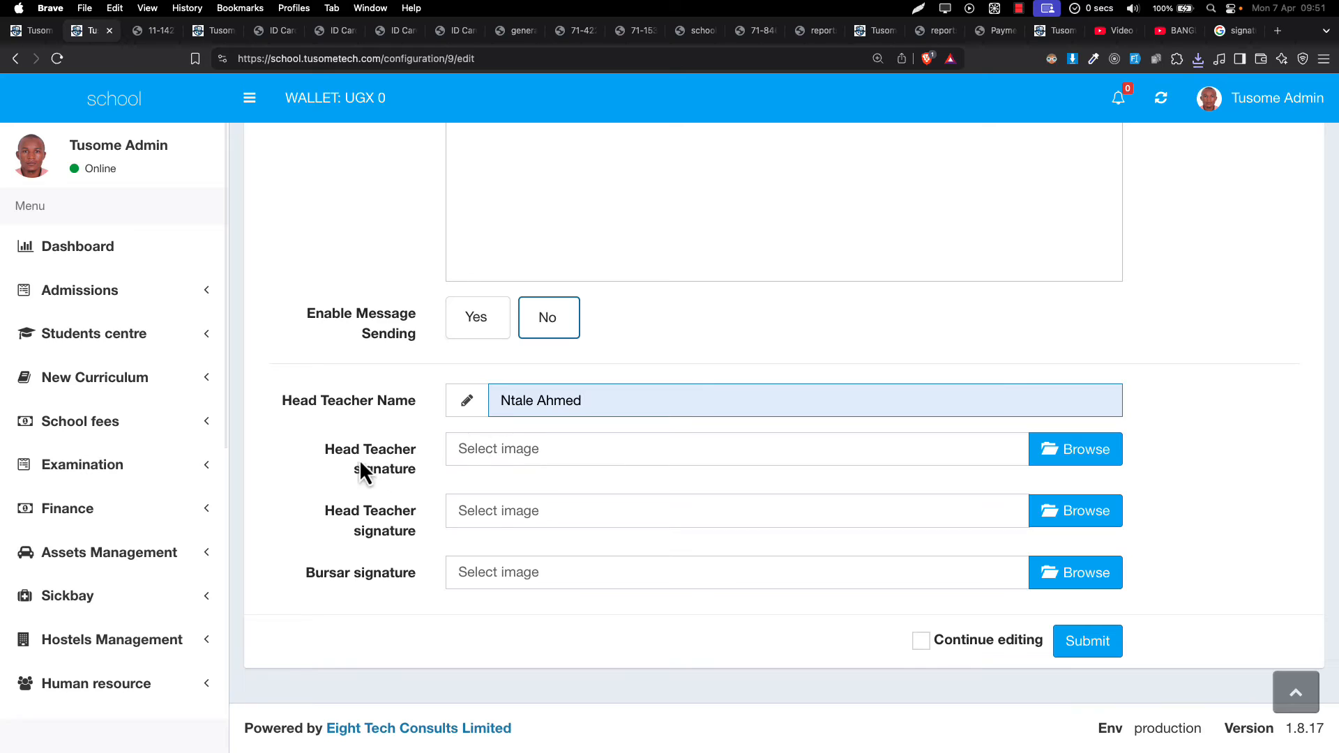
mouse_move(335, 453)
mouse_down()
mouse_move(398, 454)
mouse_move(454, 488)
mouse_up()
triple_click(562, 413)
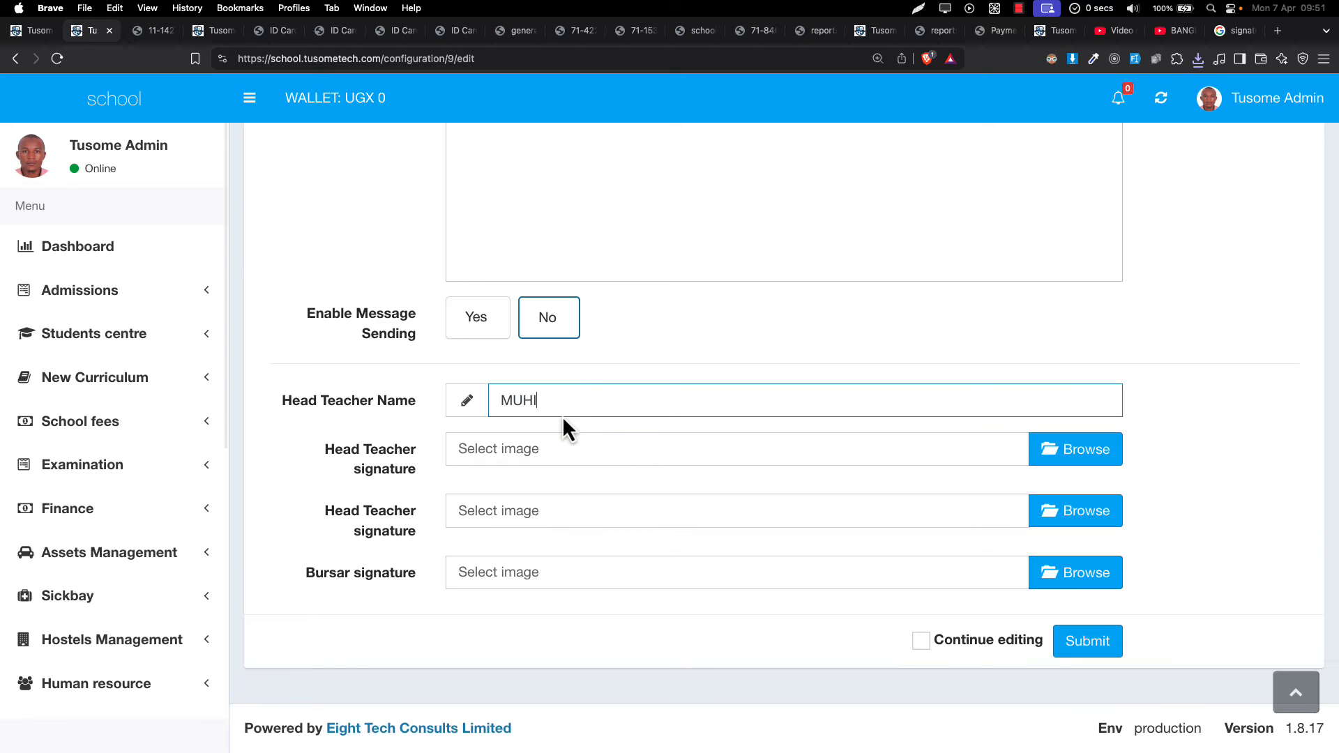
- Attach the downloaded signature PNG as Head Teacher signature and tick Continue editing
click(1196, 63)
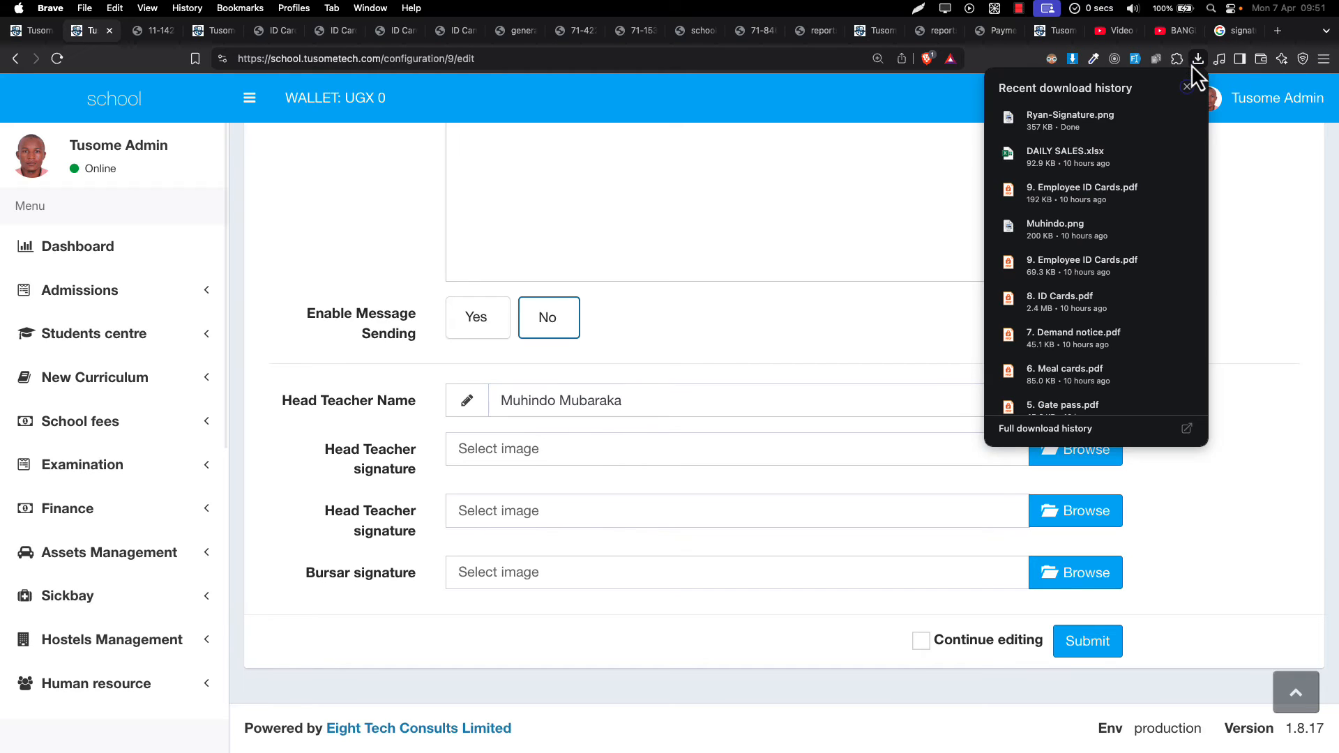
drag(1037, 123, 1067, 336)
drag(1058, 460, 1058, 460)
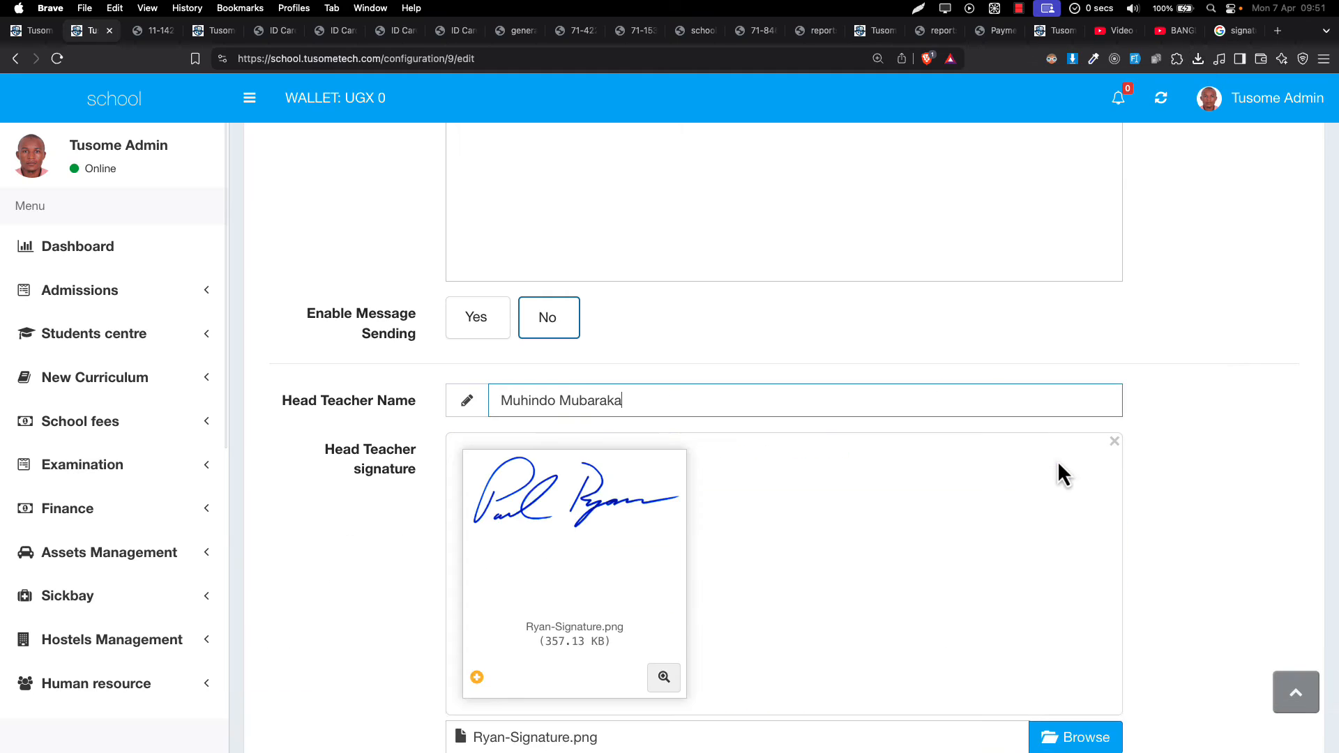
scroll(1057, 460, down, 5)
click(1021, 642)
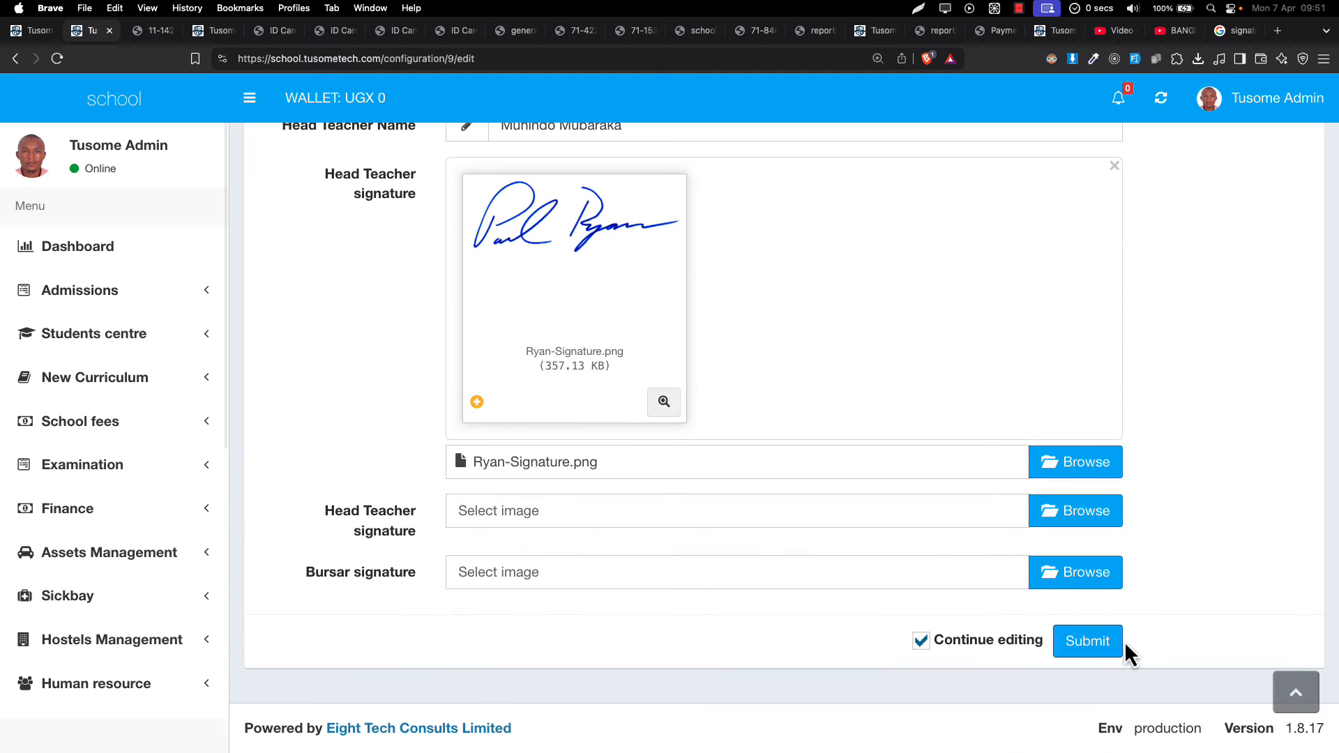
- Save the updated school configuration and go back to the Report Cards list
click(1094, 643)
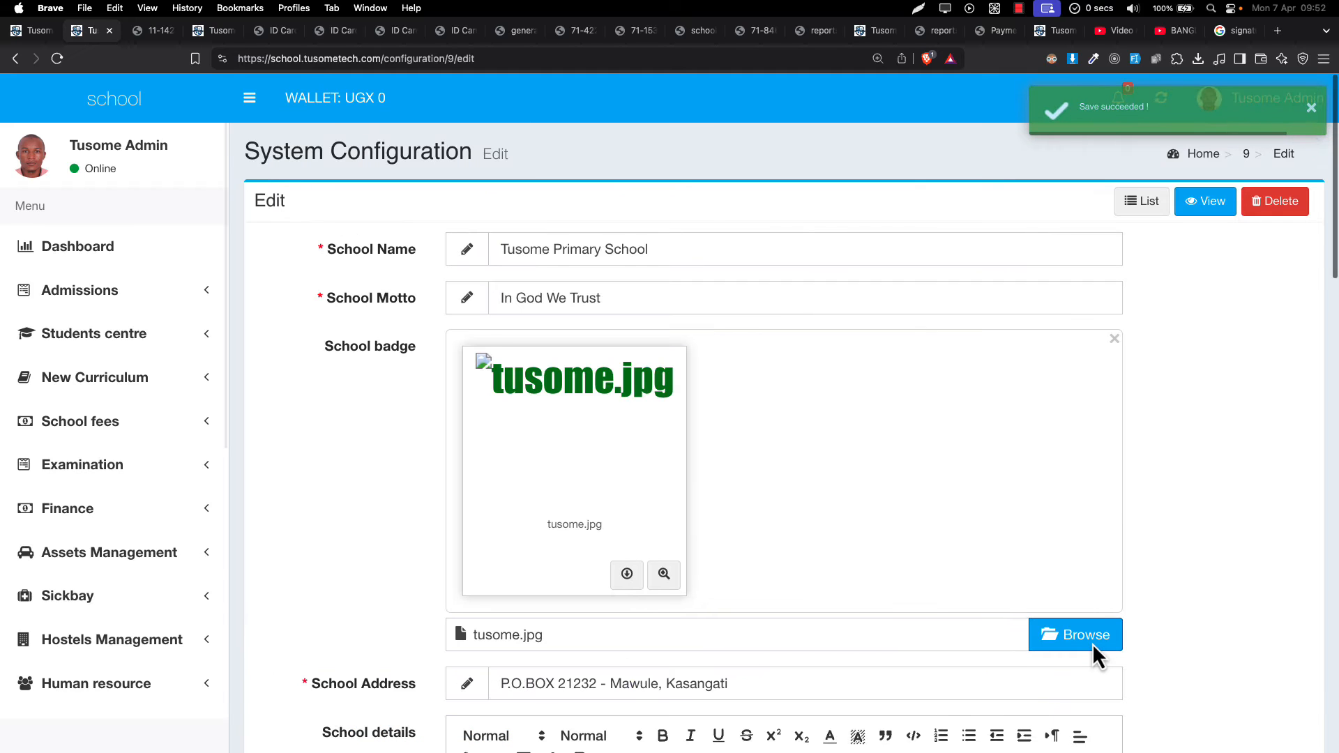
scroll(1093, 644, up, 1)
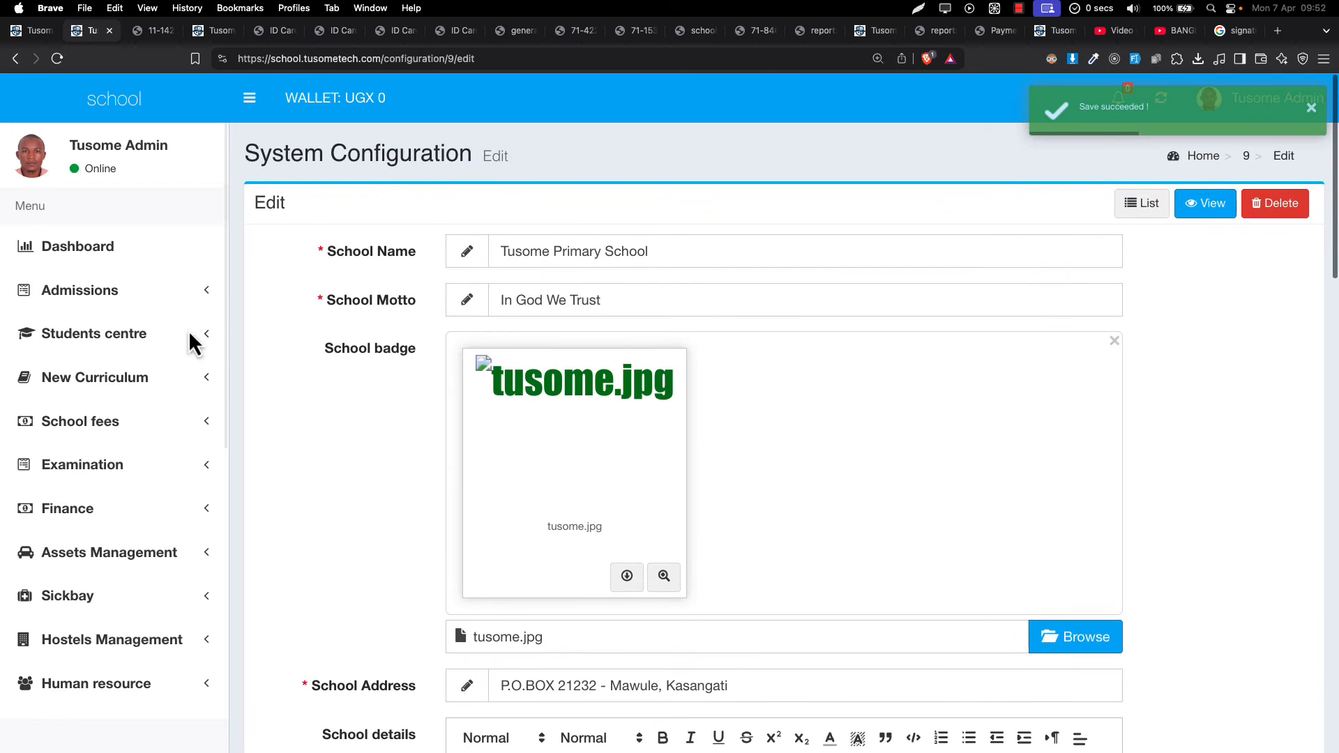
click(152, 36)
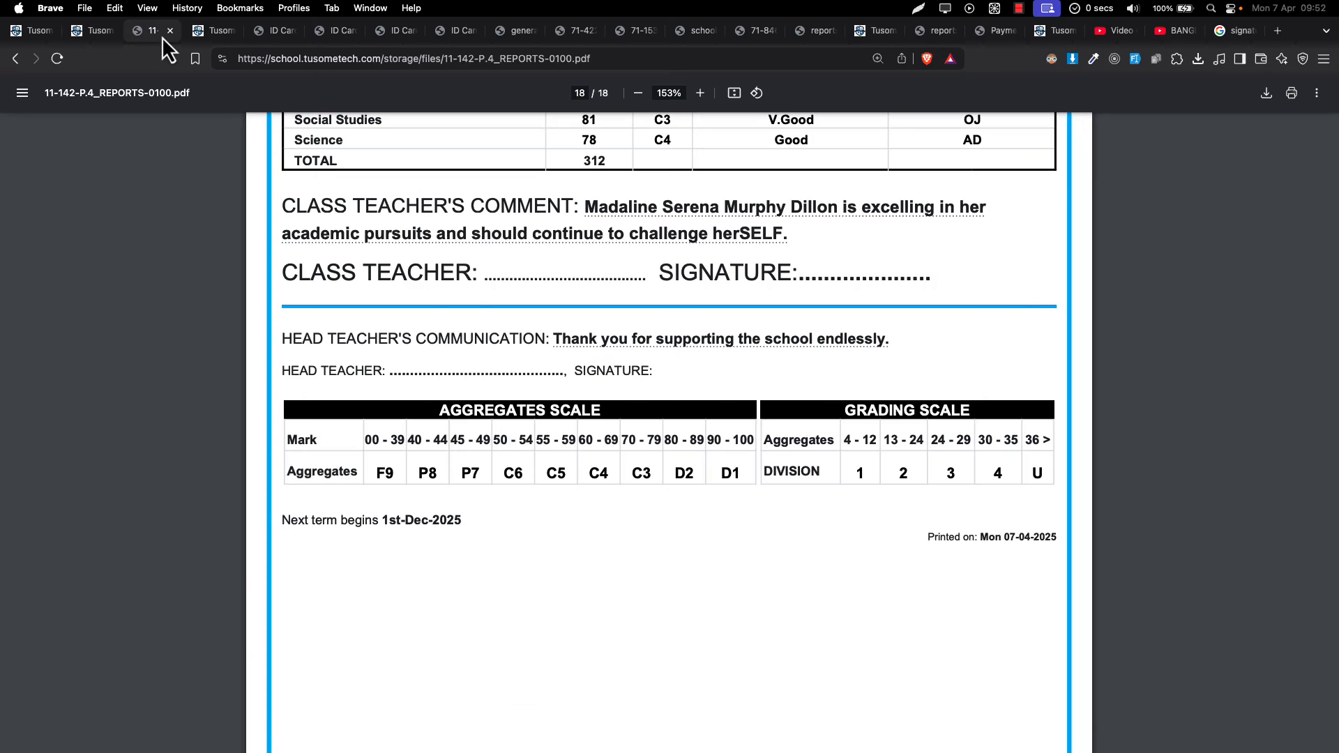
click(21, 32)
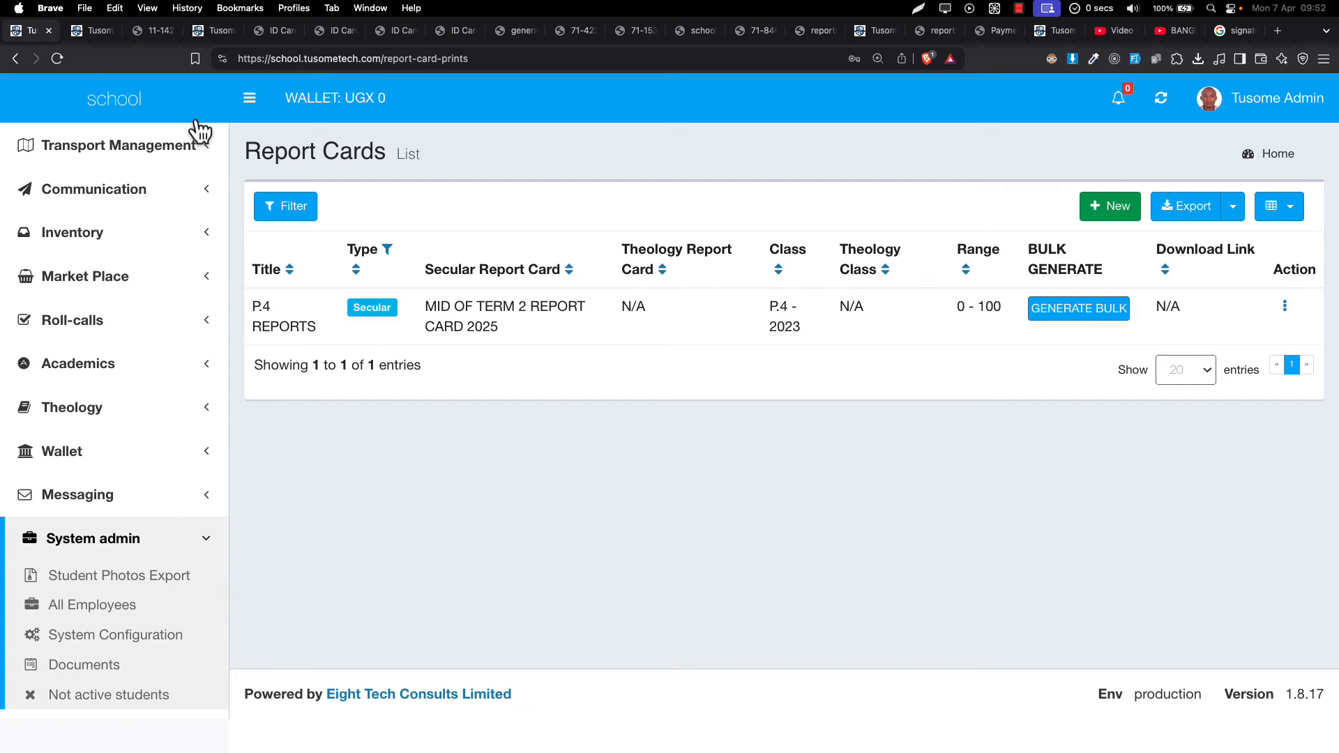
- Regenerate P.4 REPORTS in bulk until 11-142-P.4_REPORTS-0100.pdf is ready for download
click(1100, 319)
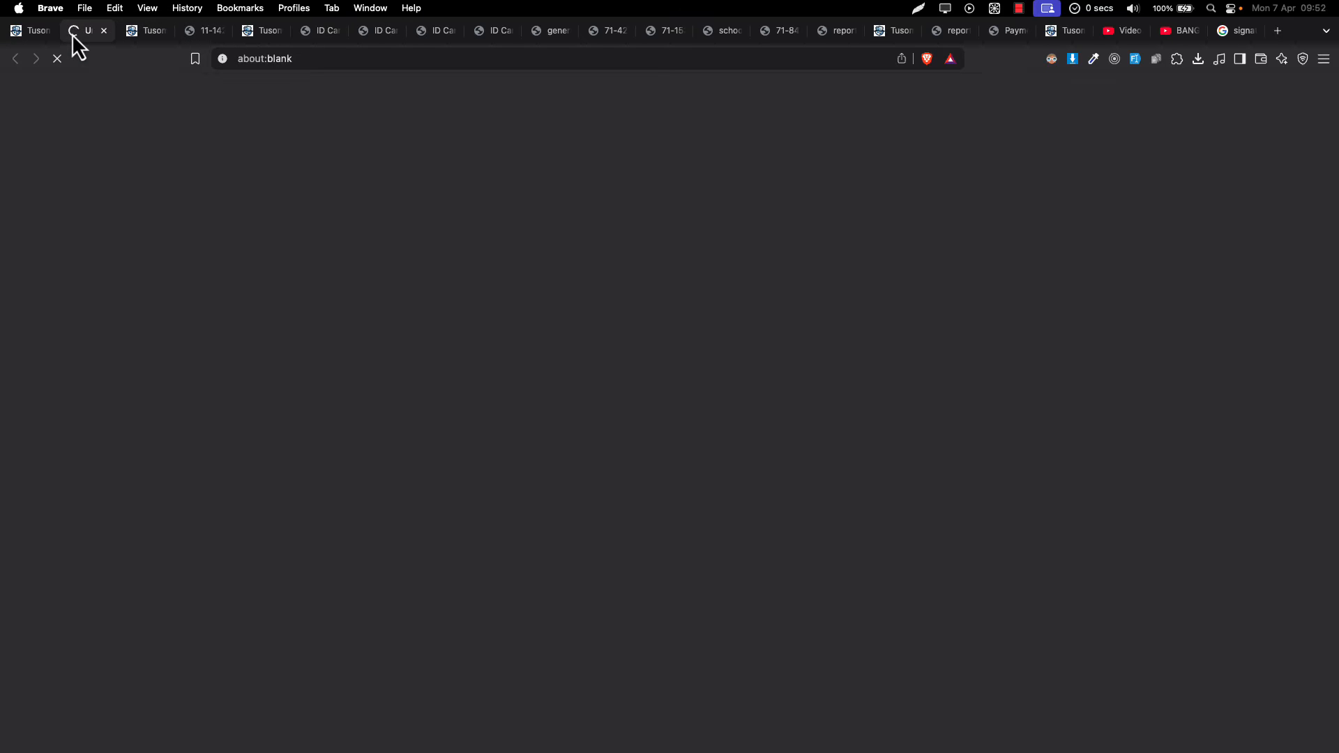
click(22, 33)
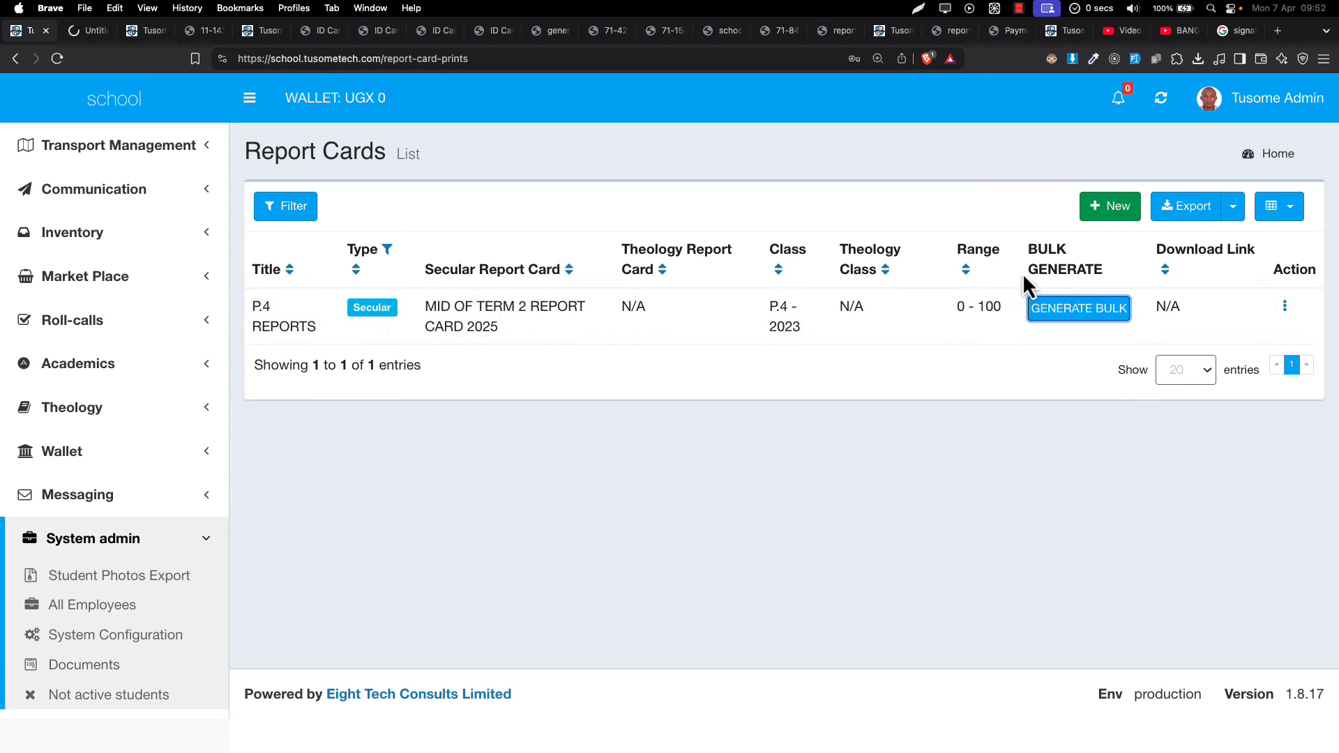
click(90, 39)
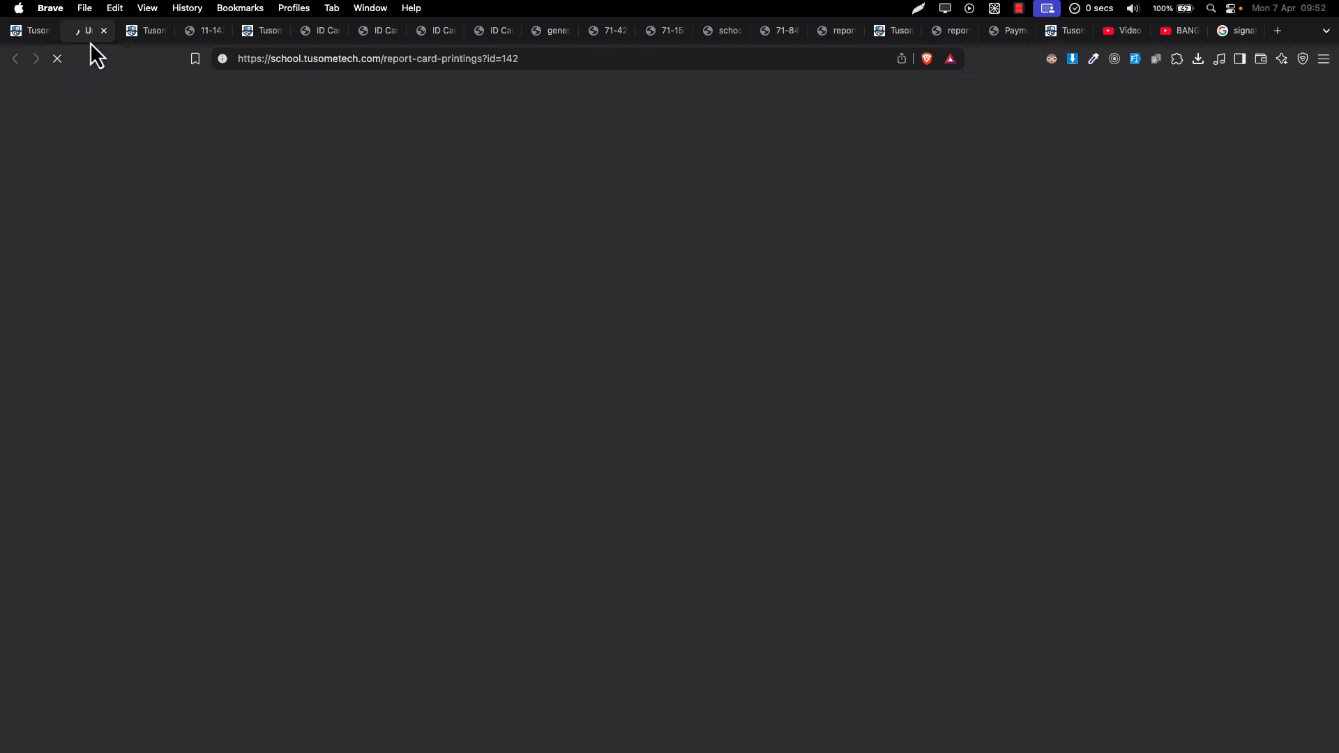
click(28, 33)
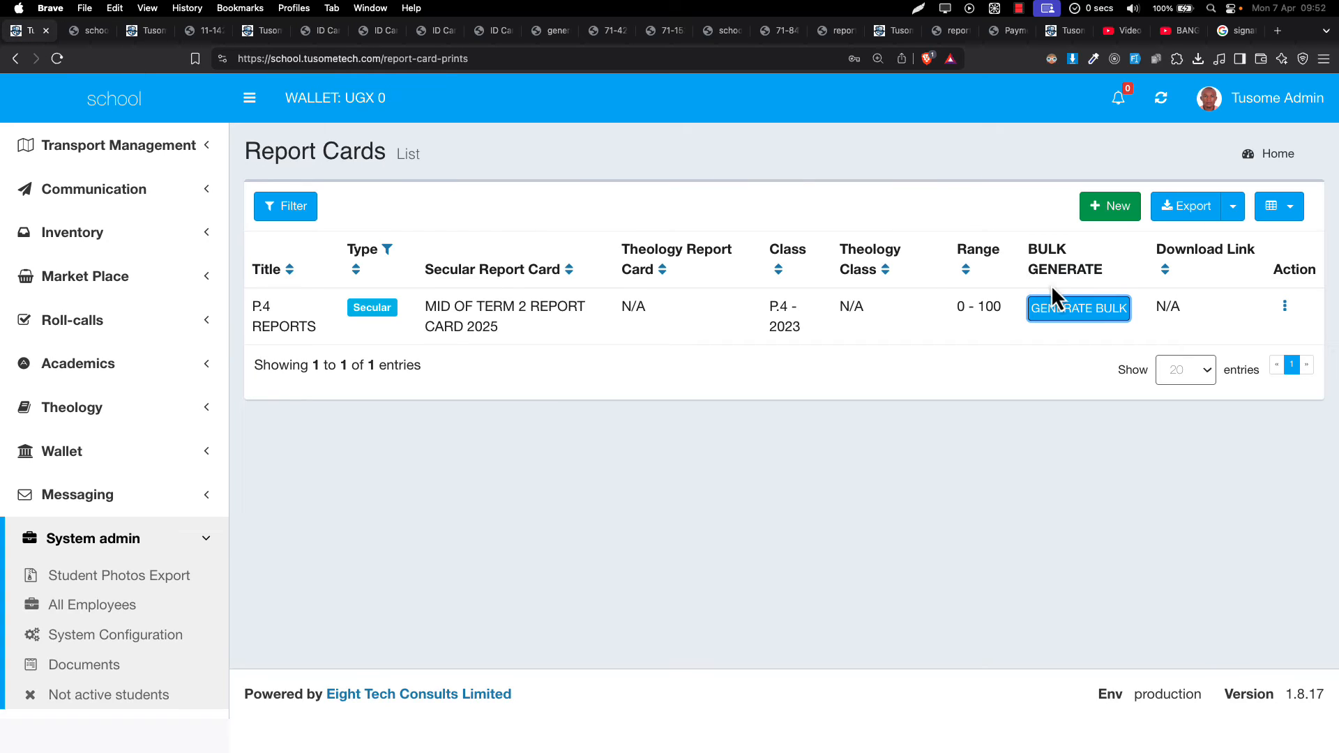
click(85, 39)
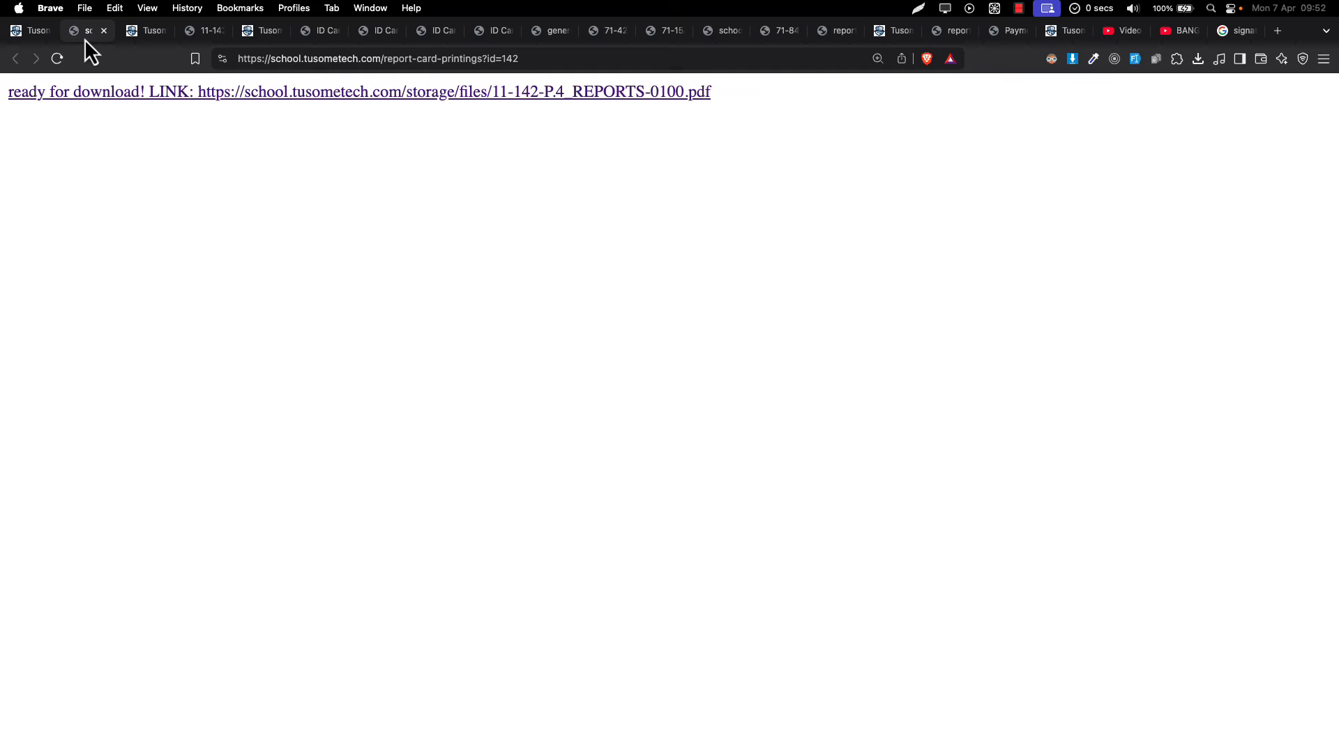
- Open 11-142-P.4_REPORTS-0100.pdf and scroll through the report cards, checking the head teacher's signature
click(263, 92)
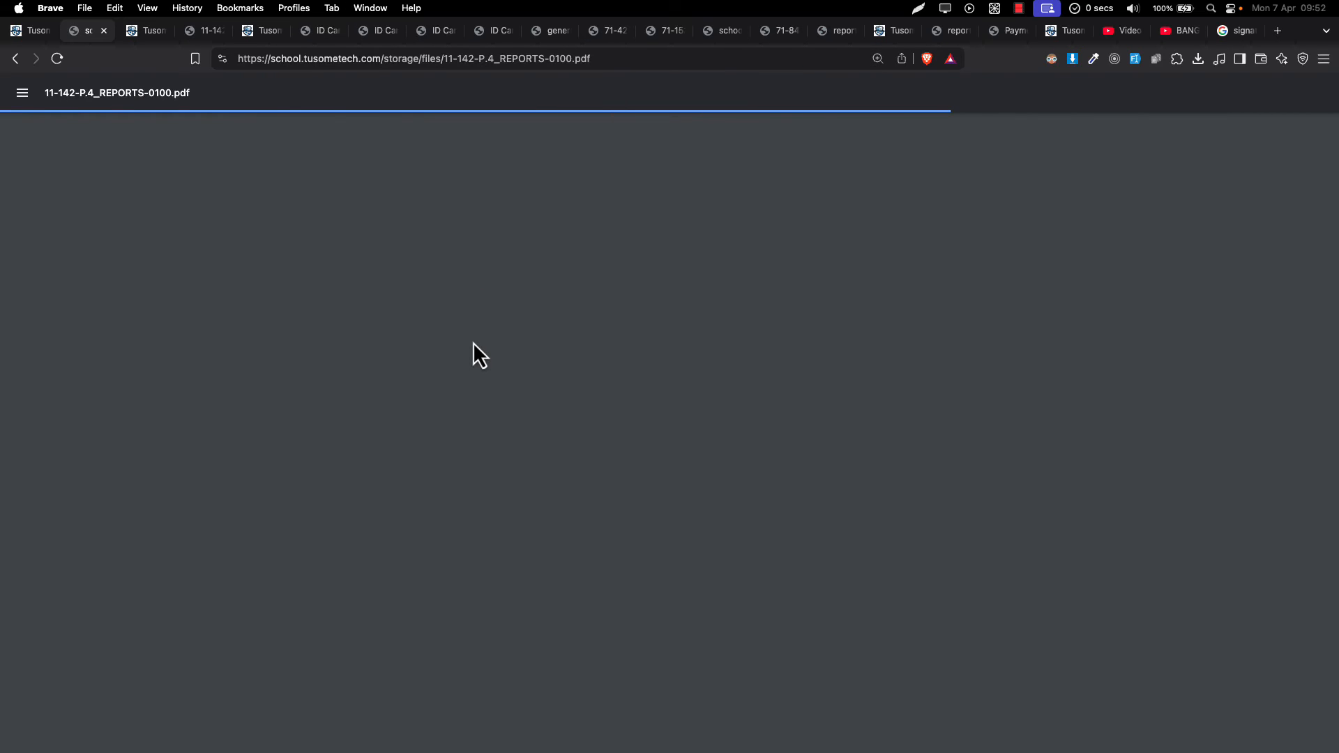
scroll(473, 343, down, 10)
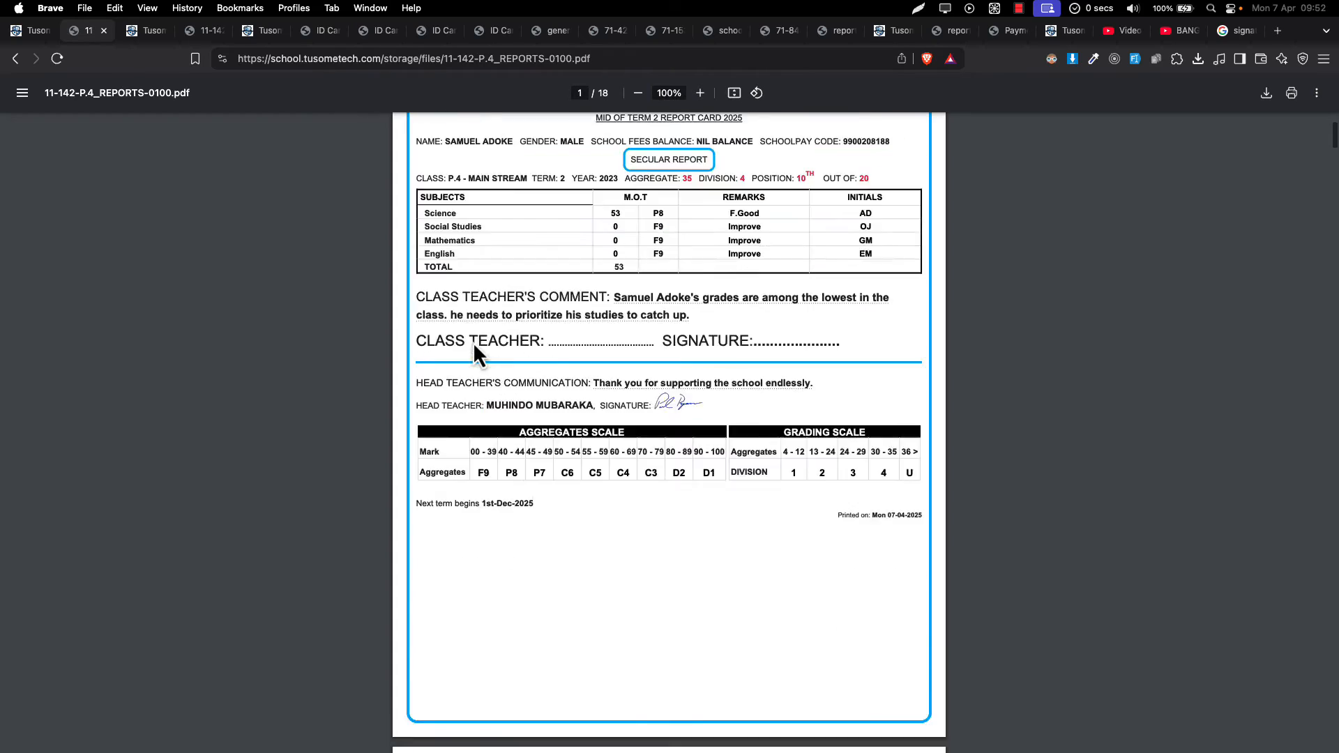
scroll(473, 344, down, 4)
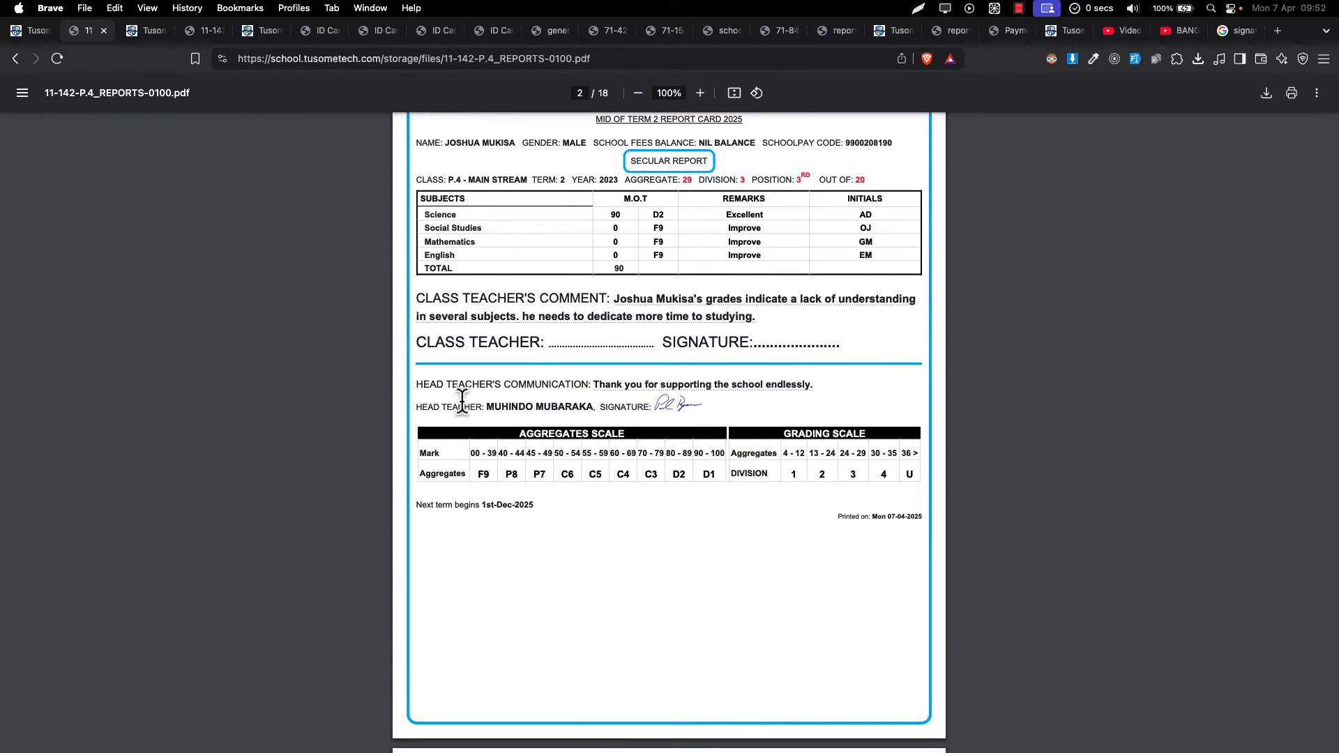
drag(459, 408, 534, 407)
scroll(726, 516, down, 20)
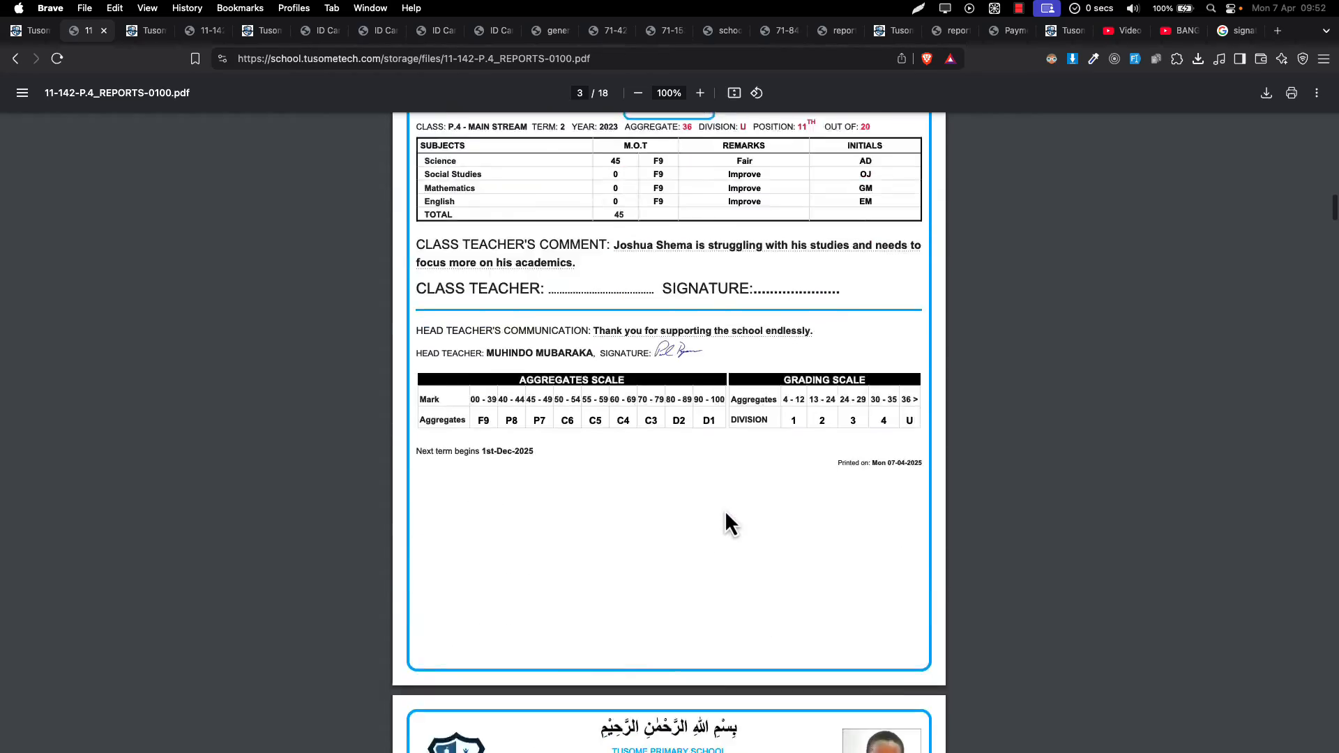
scroll(727, 514, down, 20)
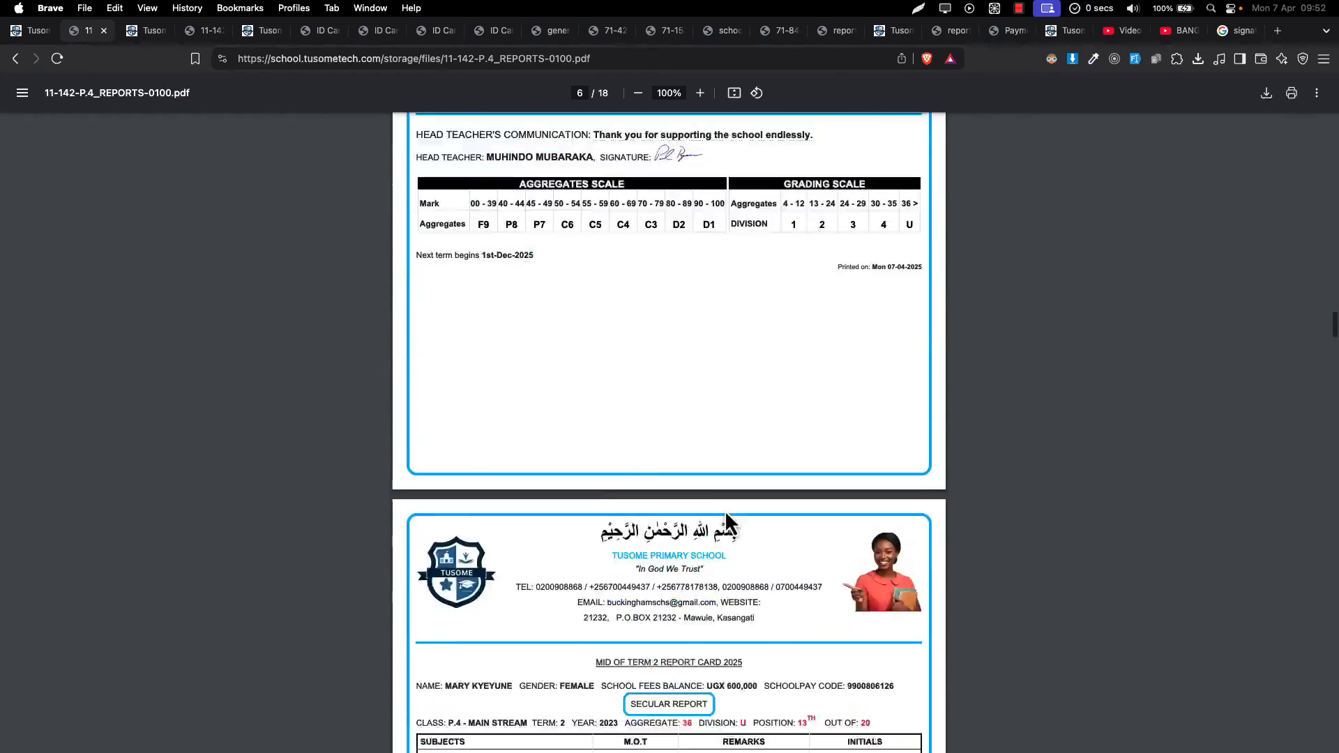
- Save the signed PDF into Downloads, sorted by Date Added, named '10. Batch report cards'
key(super+s)
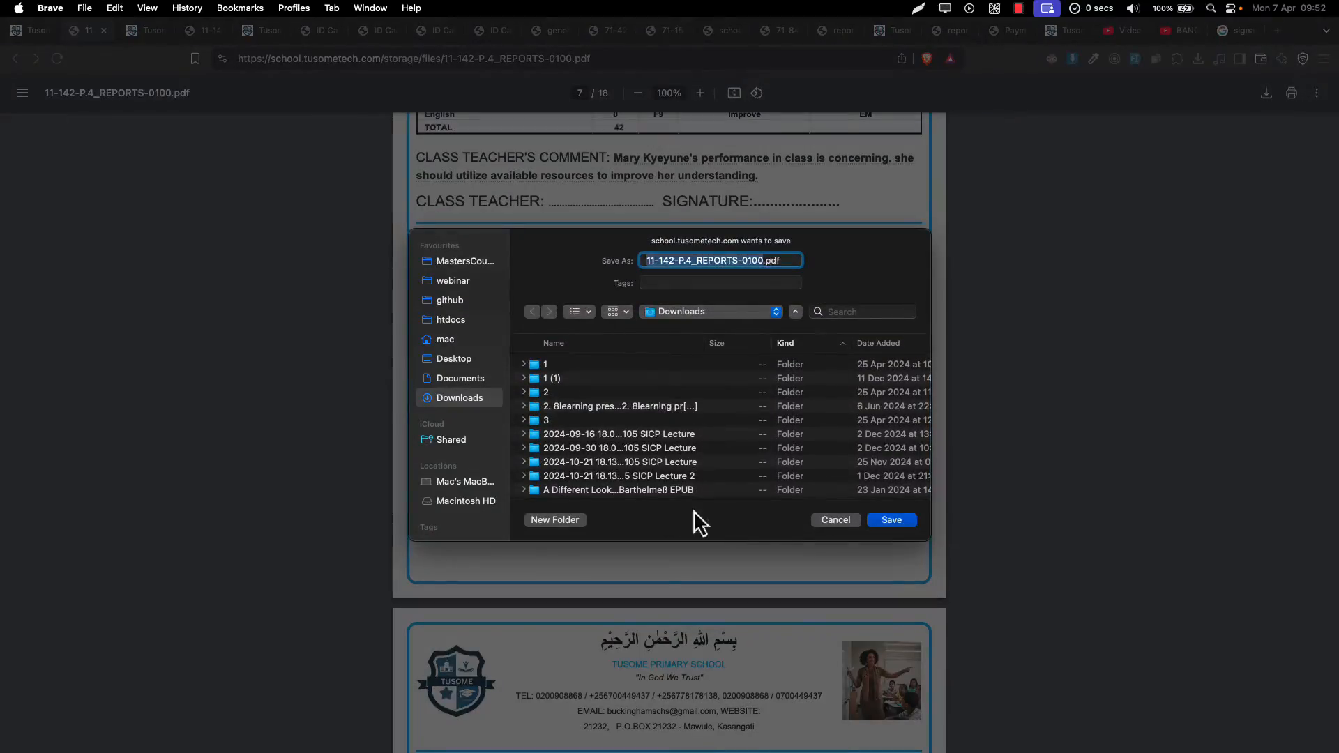
scroll(623, 352, down, 1)
scroll(630, 363, down, 10)
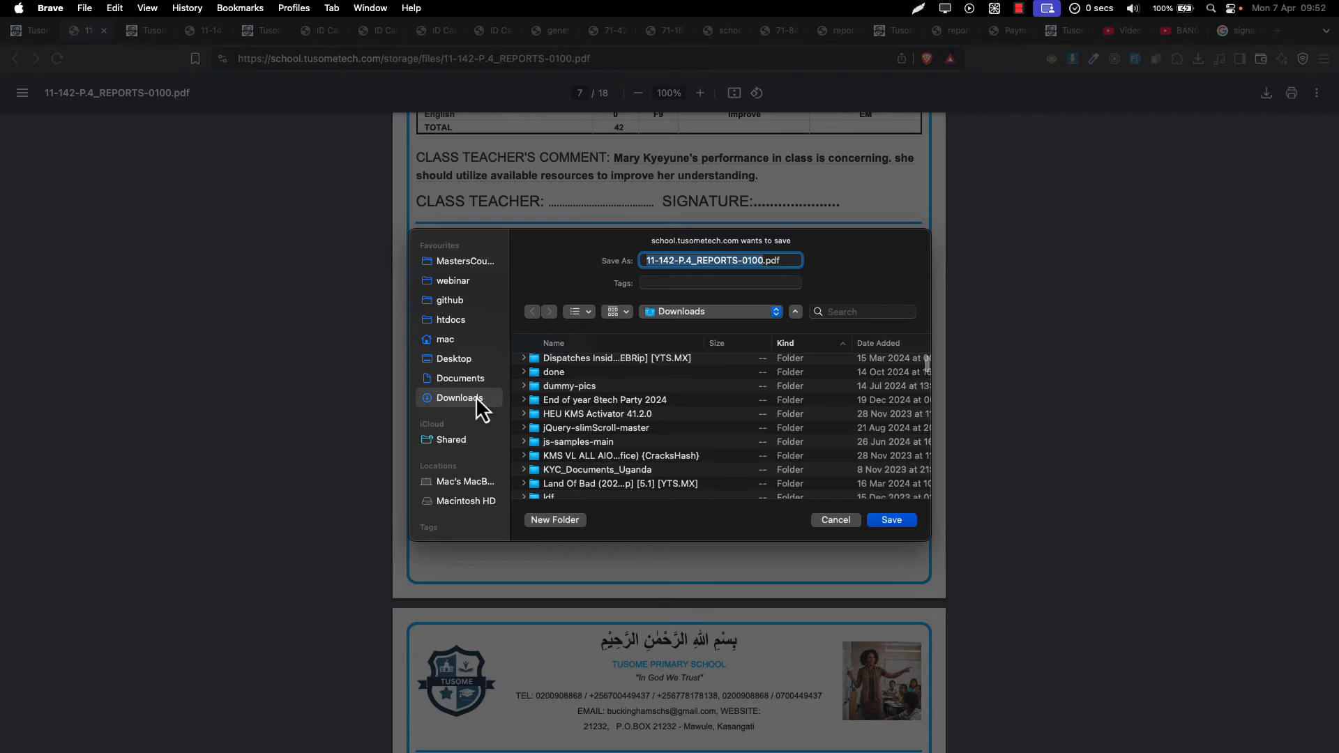
scroll(718, 376, up, 10)
click(876, 344)
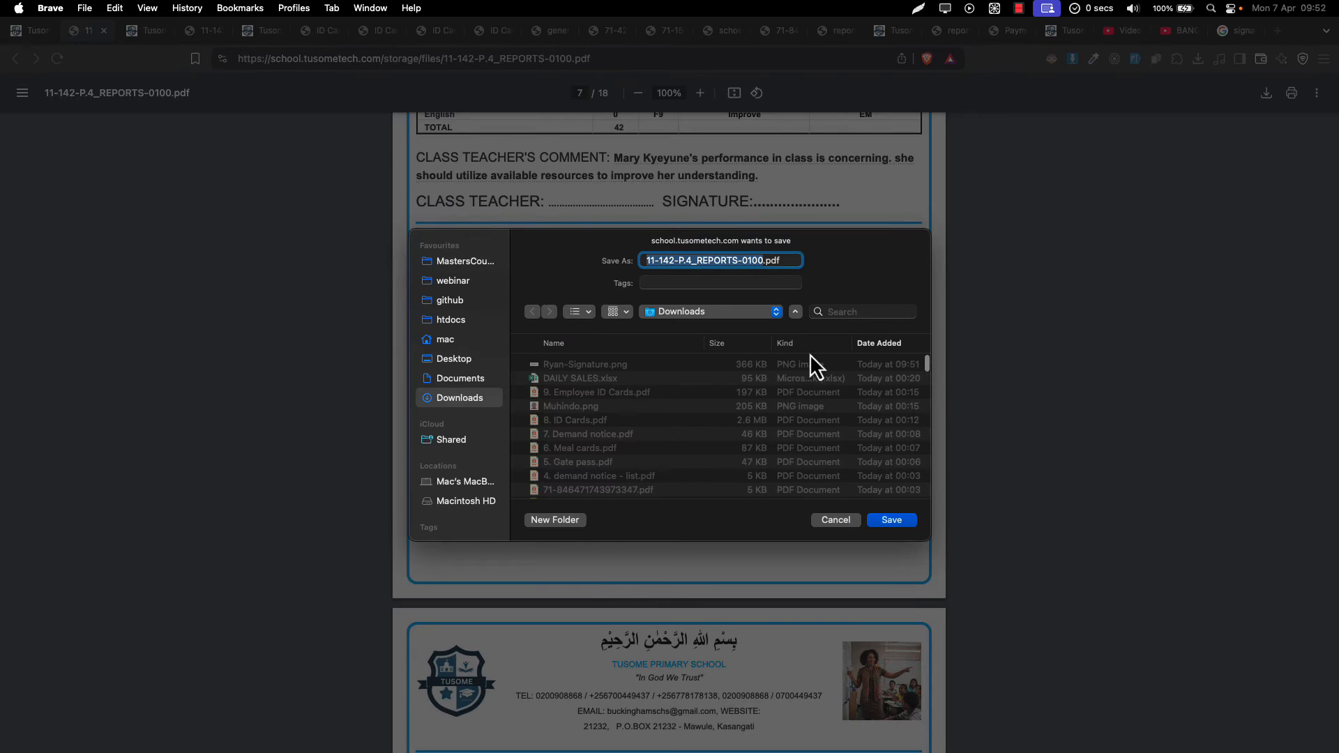
click(592, 393)
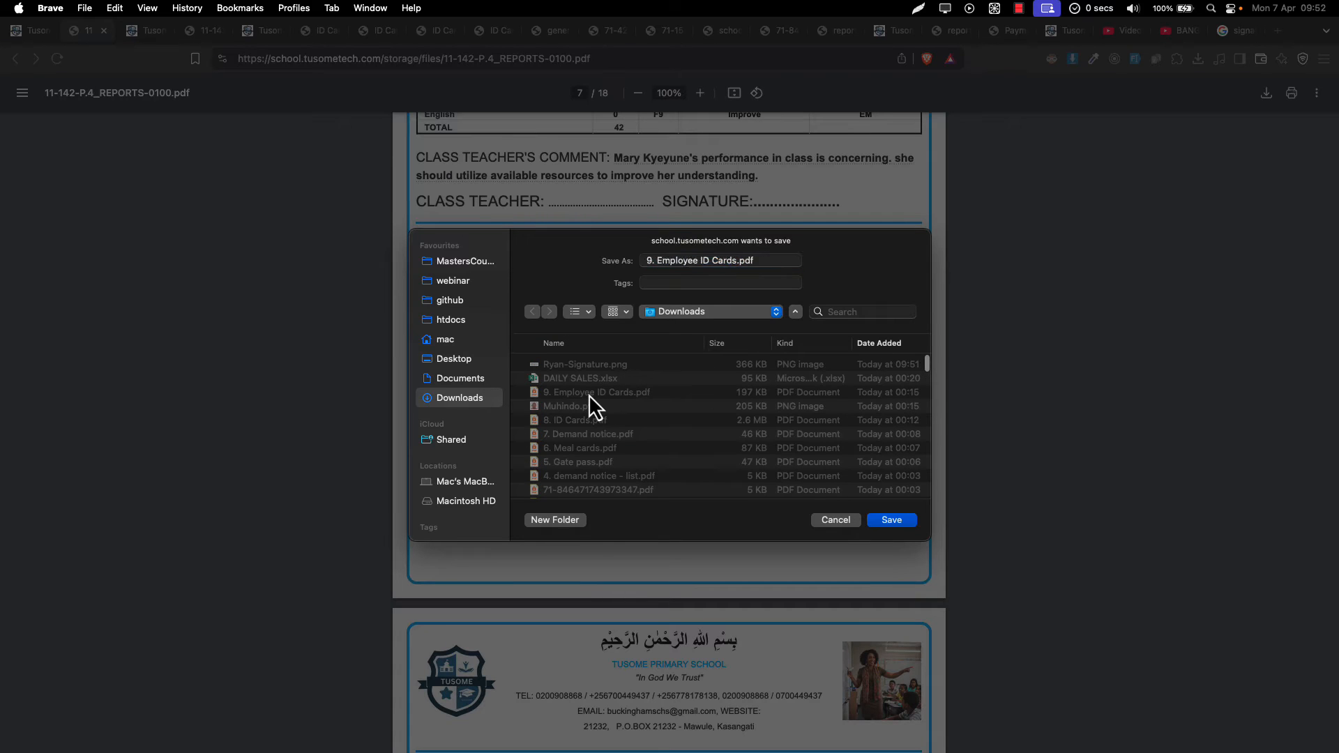
click(717, 267)
key(super+a)
text(10.)
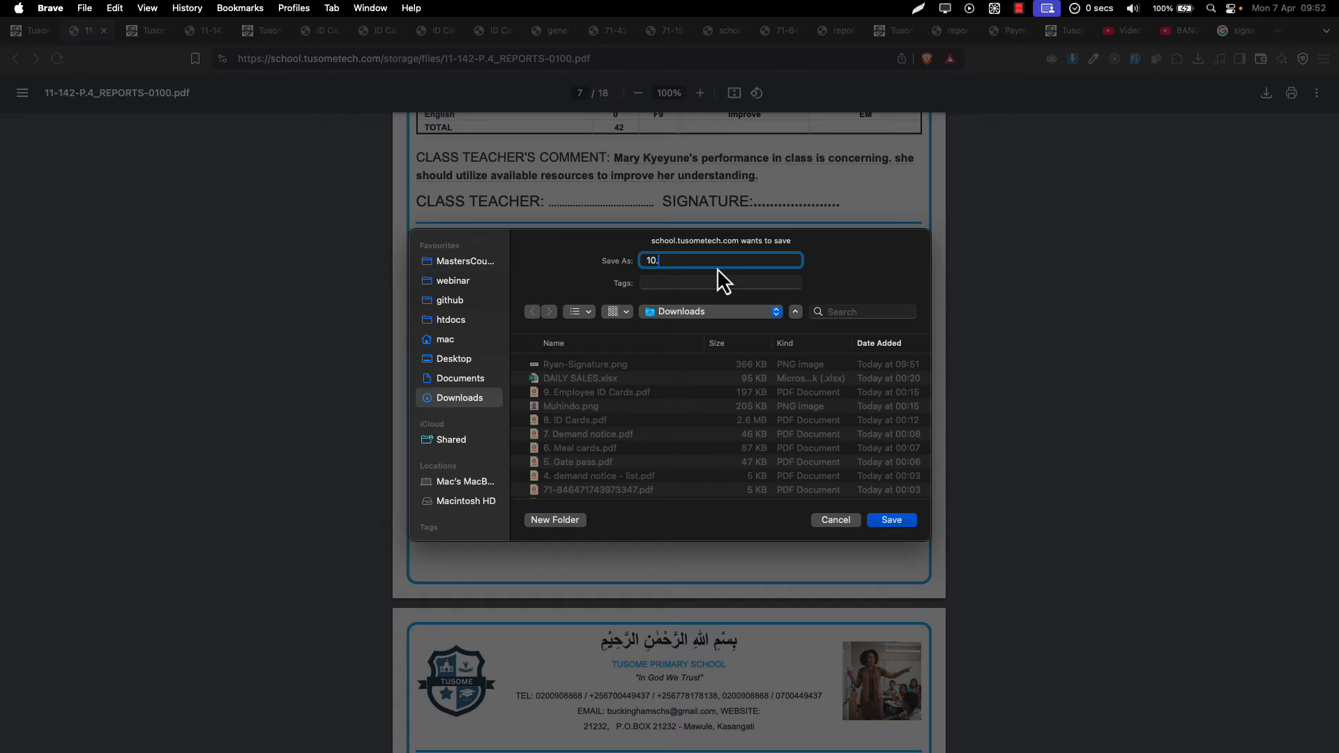
key(Caps_Lock)
text(Batch report cards)
key(Return)
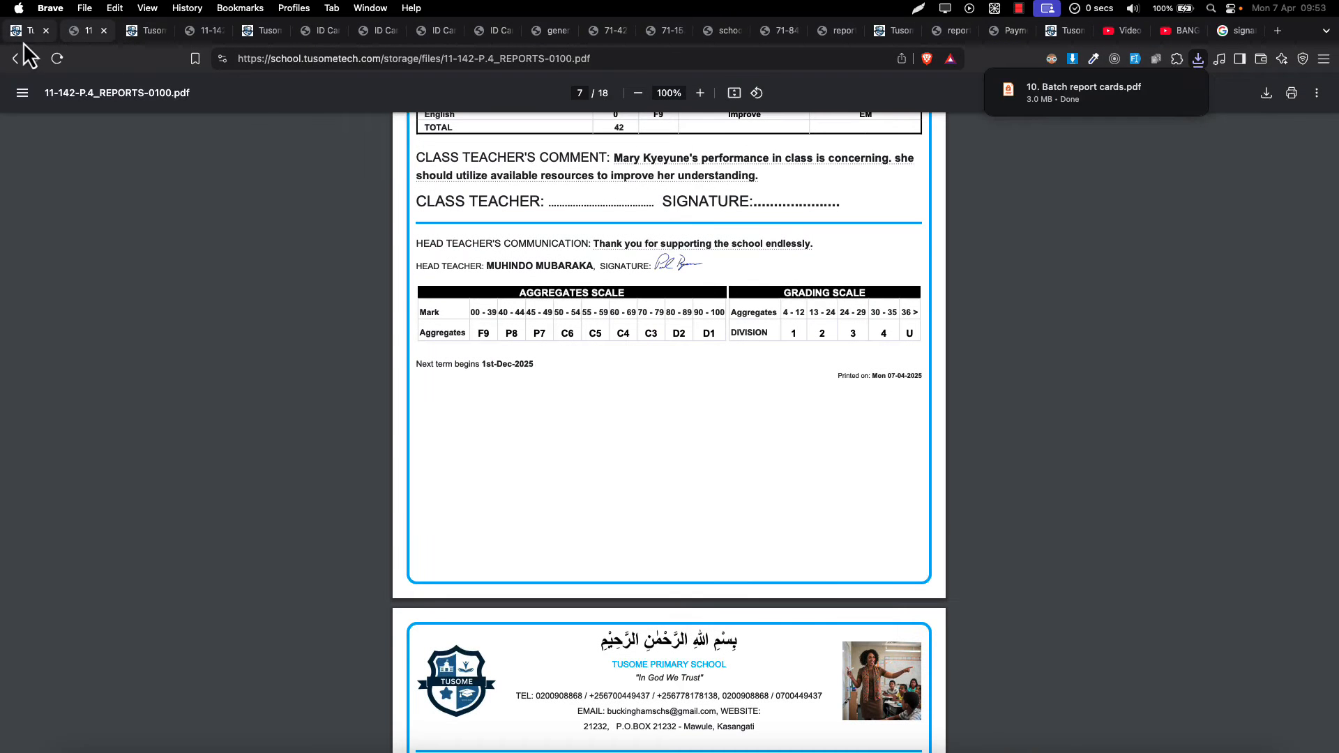
- Refresh the list and switch P.4 REPORTS to Template 5 (Both Secular and Theology), submitting the edit
click(26, 30)
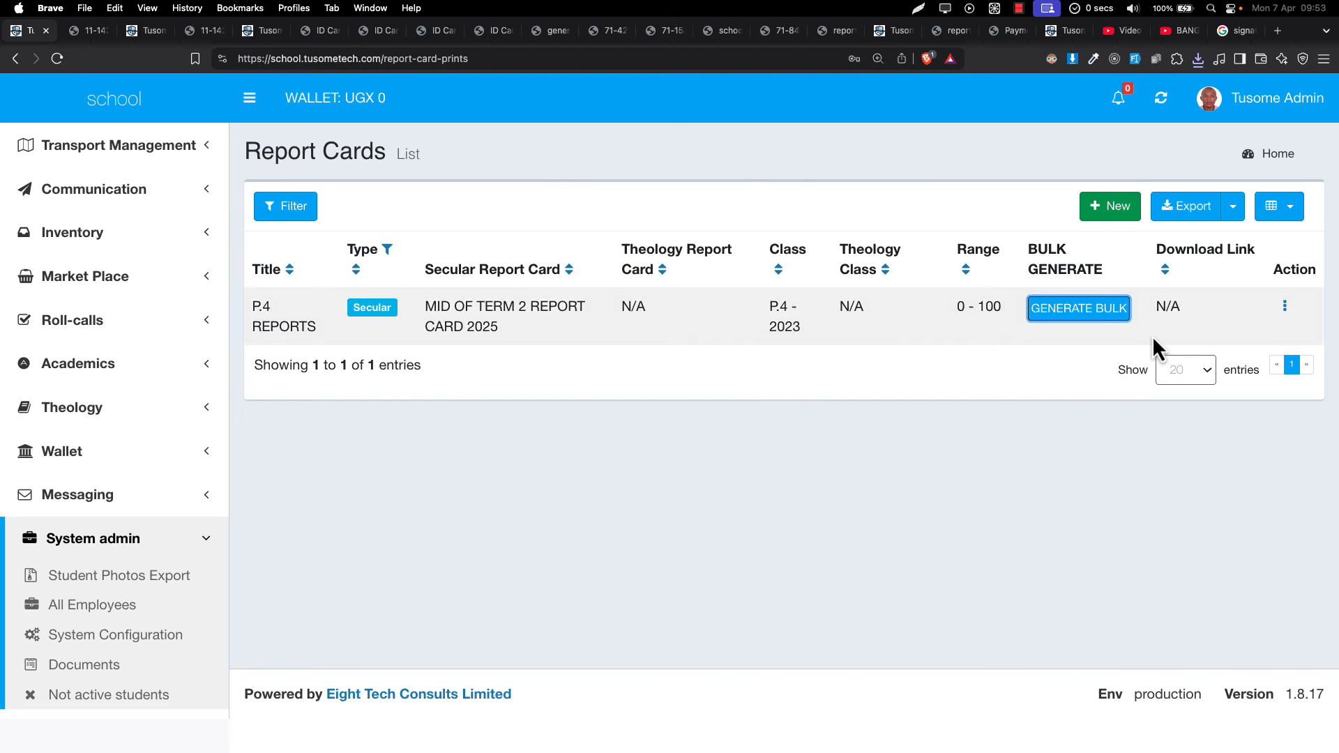
click(1161, 98)
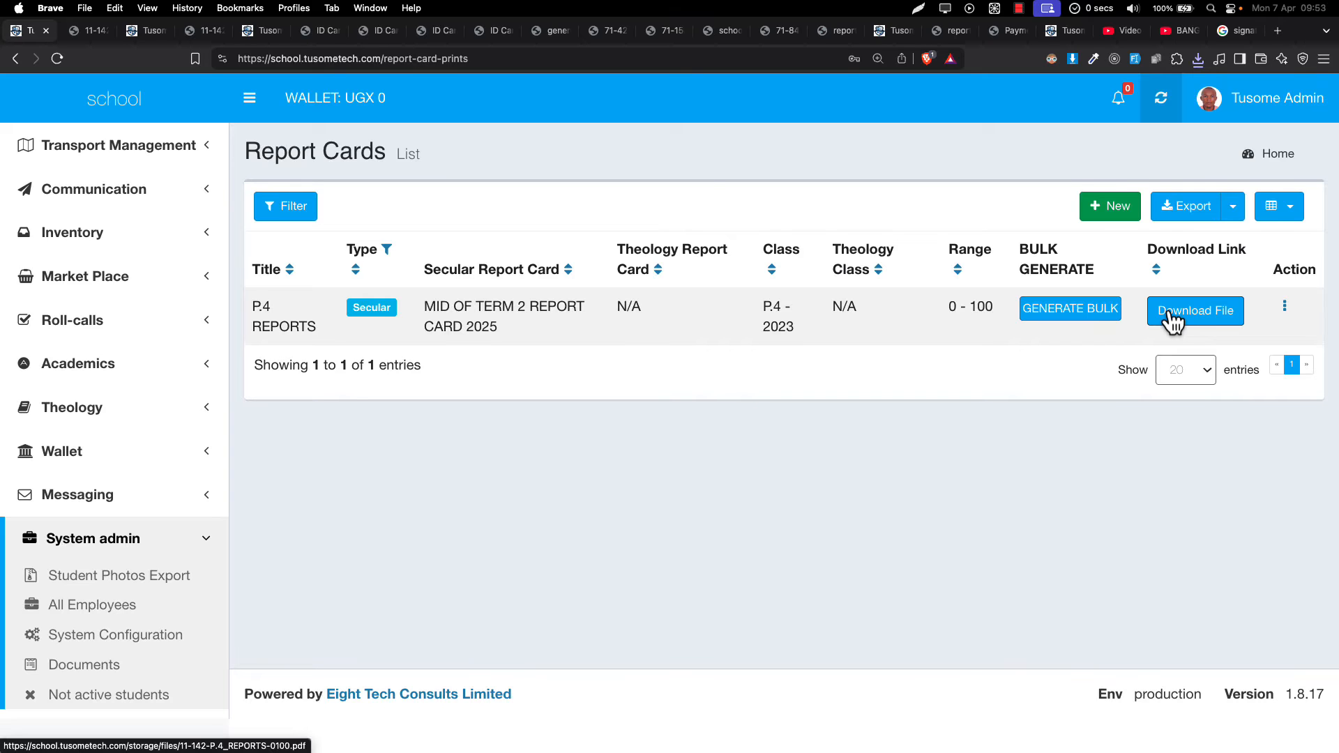
click(1285, 307)
click(1269, 319)
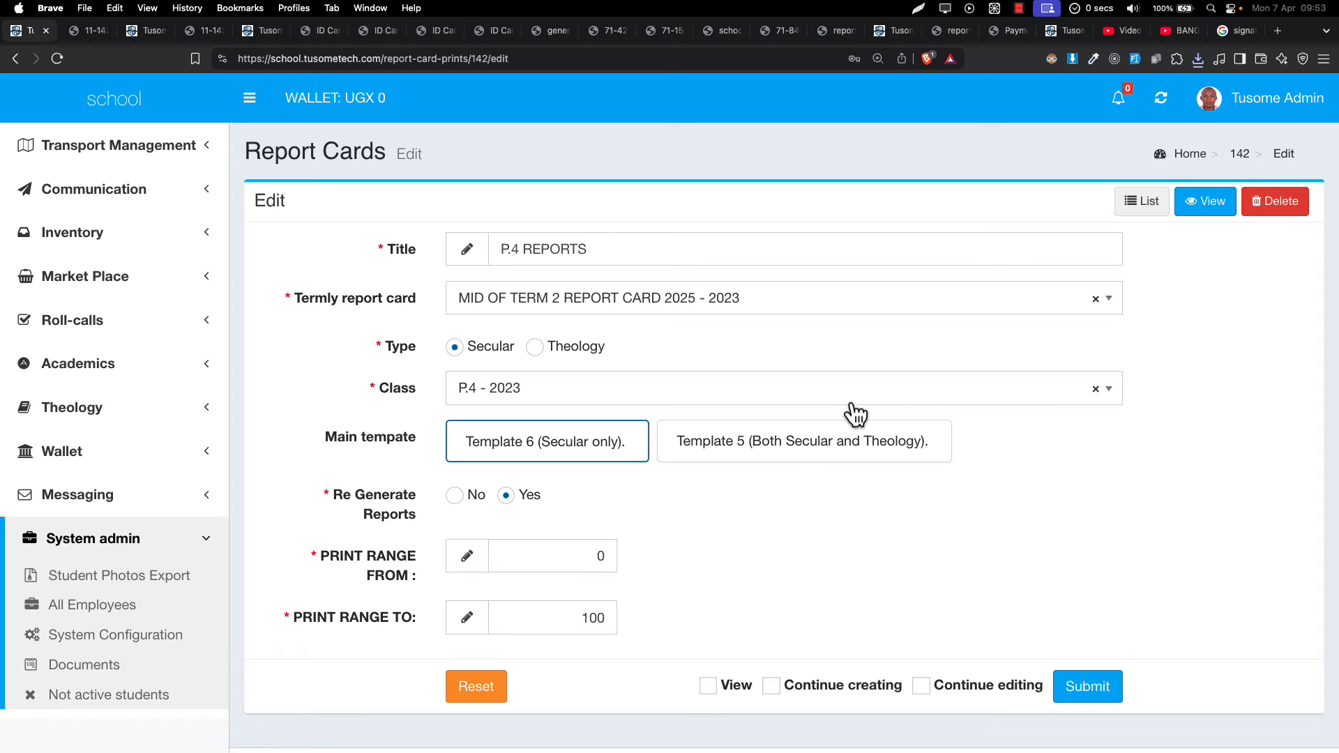
click(776, 455)
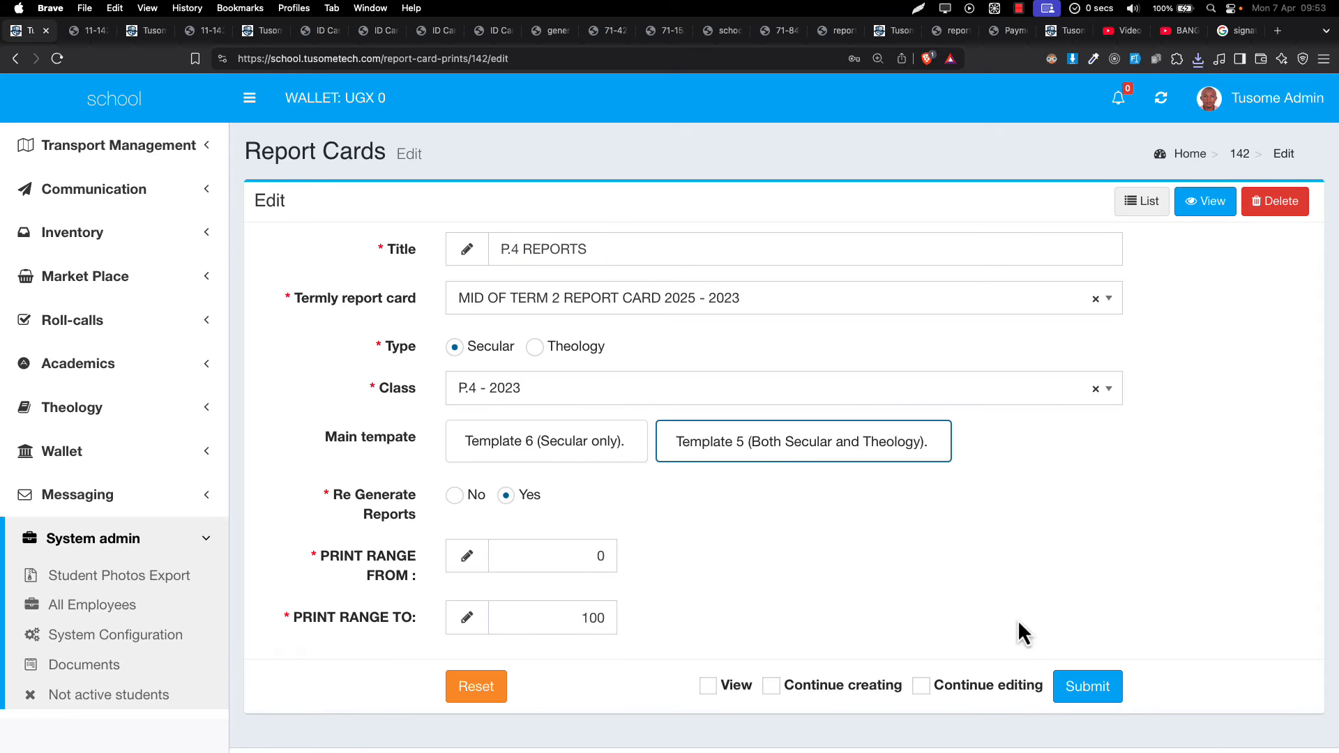
click(1091, 690)
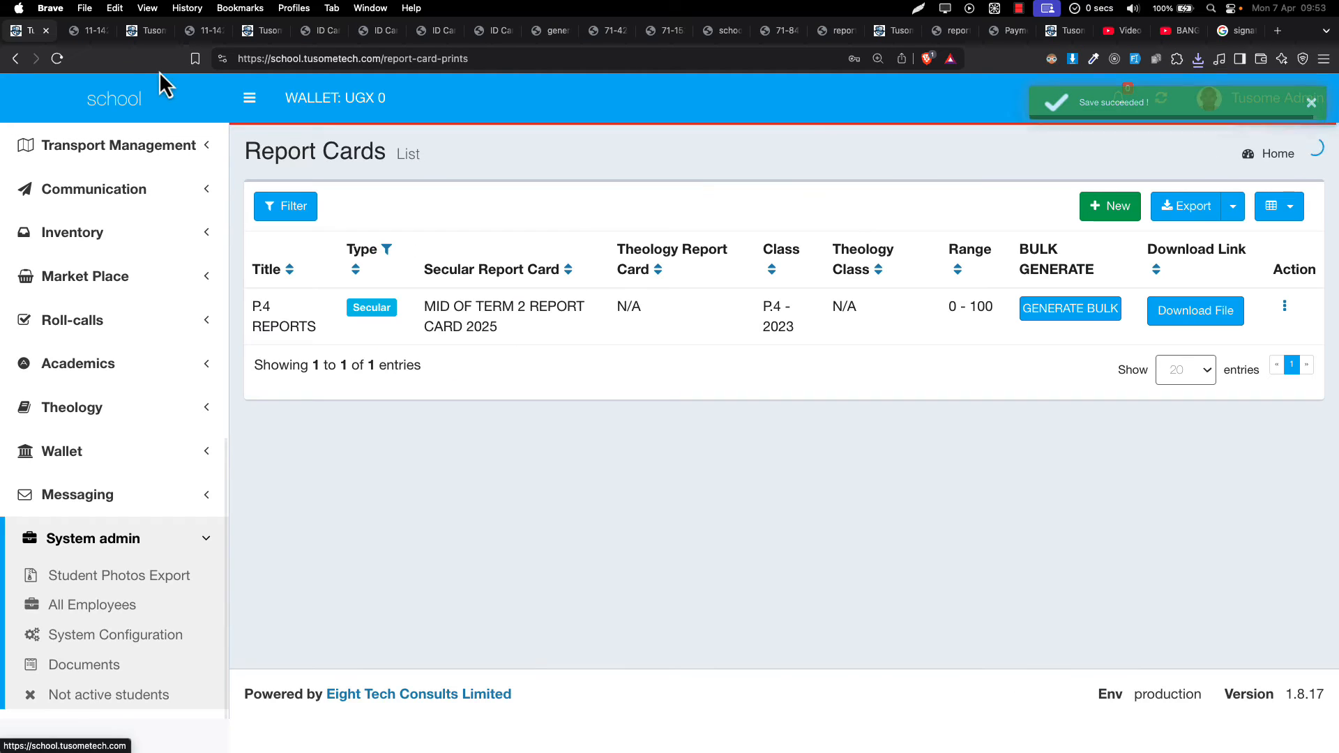
- Bulk-regenerate the P.4 report cards, scroll through the 18-page PDF, then close it
click(1087, 307)
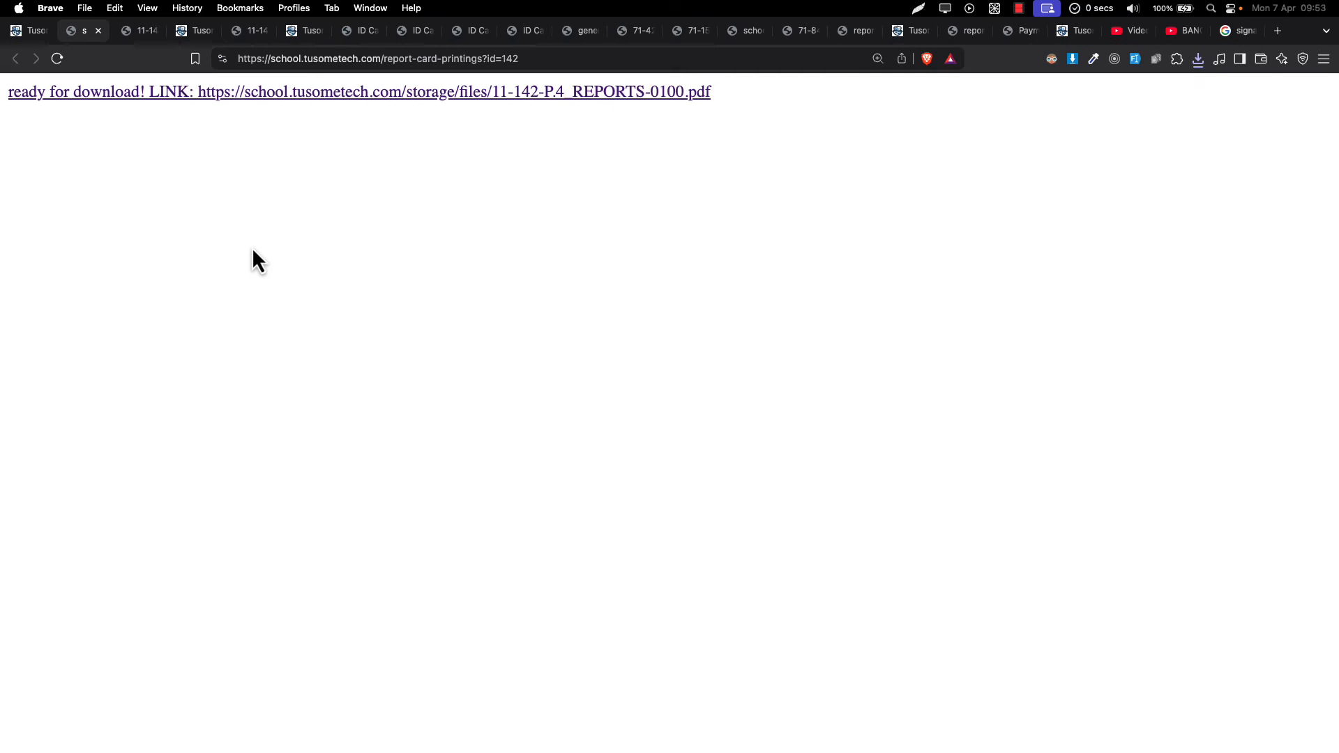
click(399, 100)
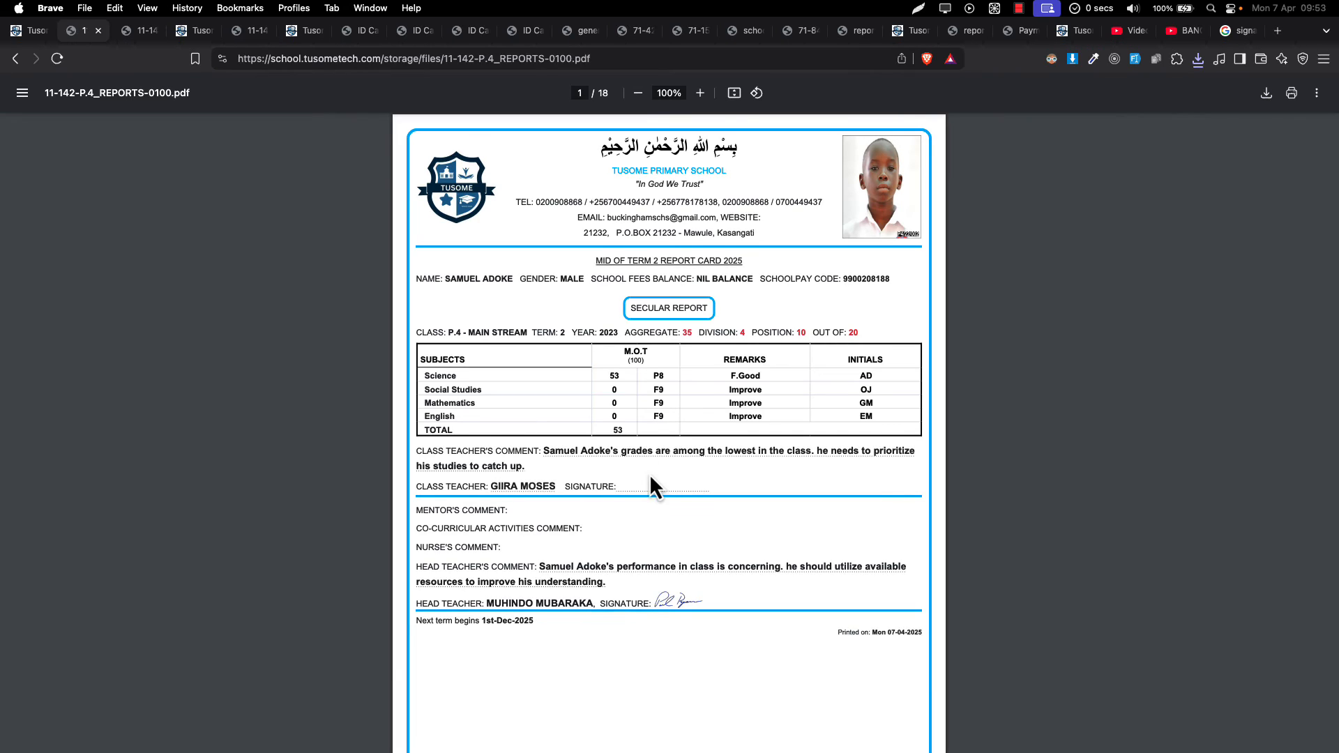
scroll(651, 474, down, 10)
scroll(650, 477, down, 20)
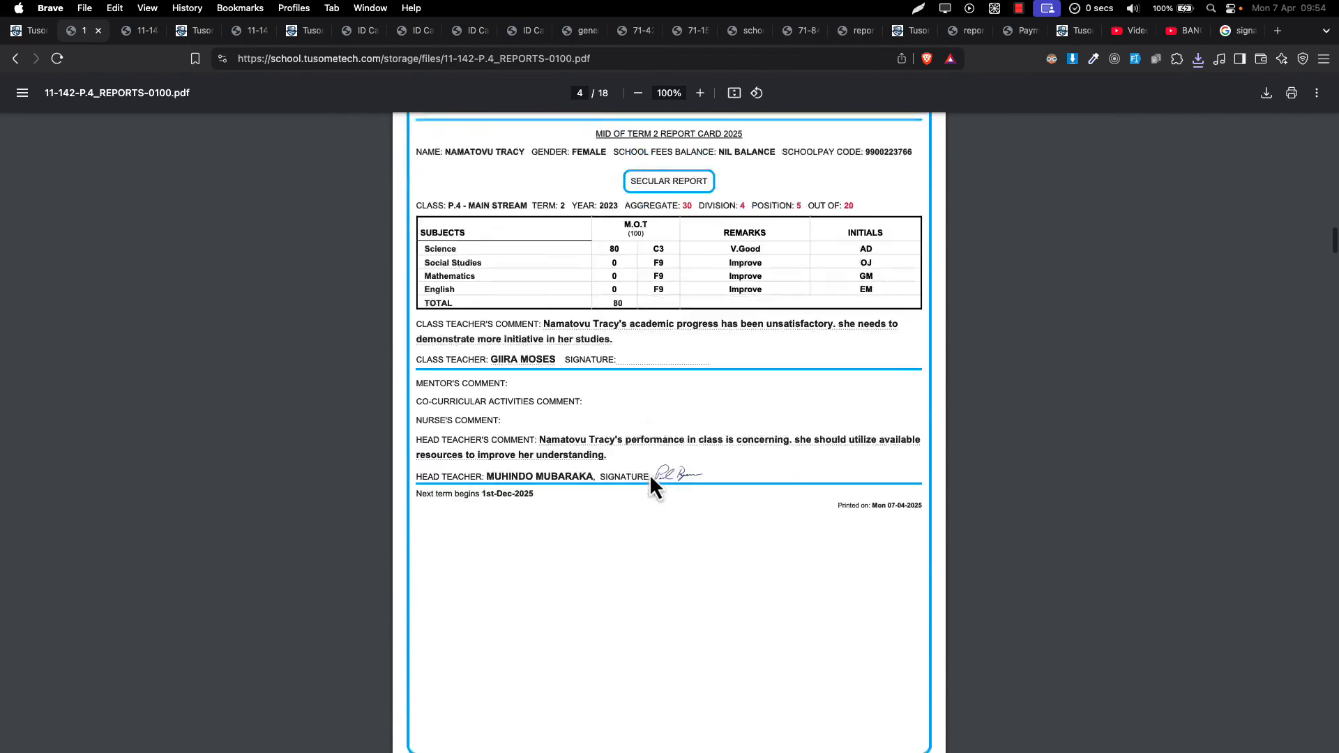
scroll(650, 474, down, 20)
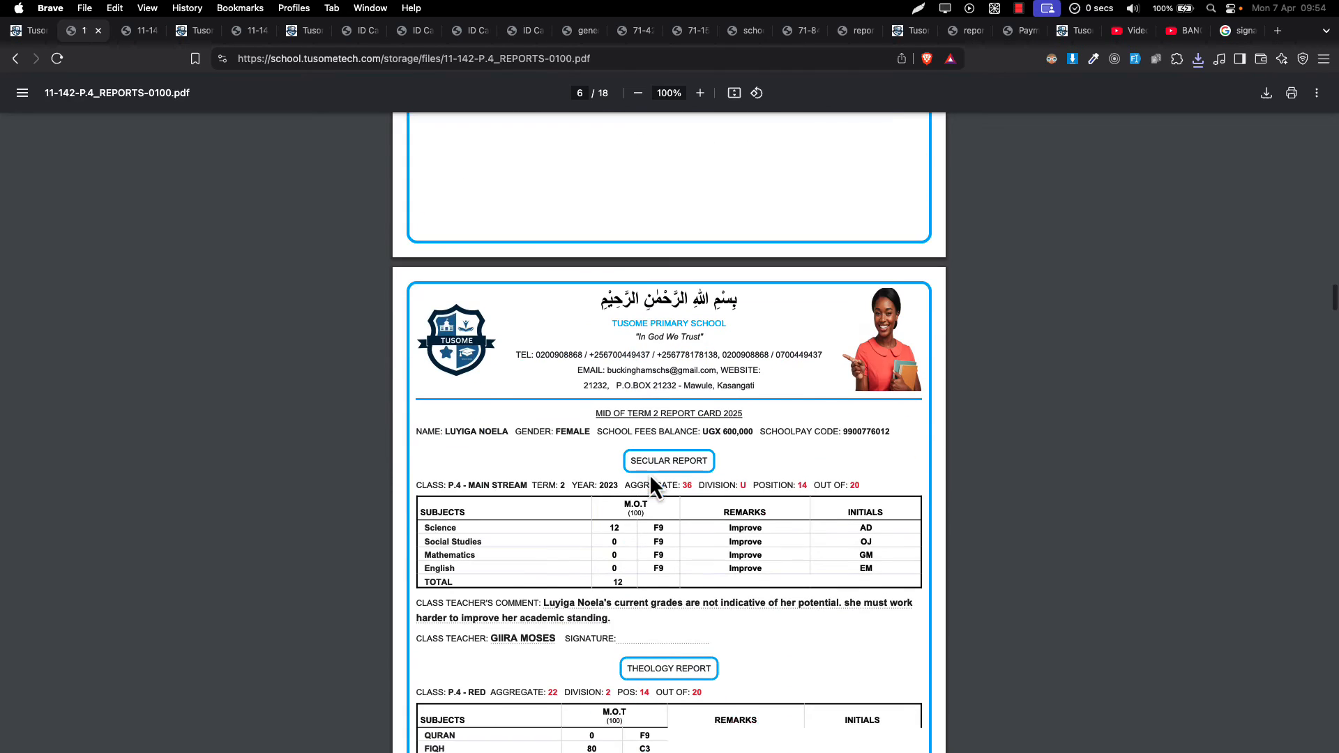
key(super+w)
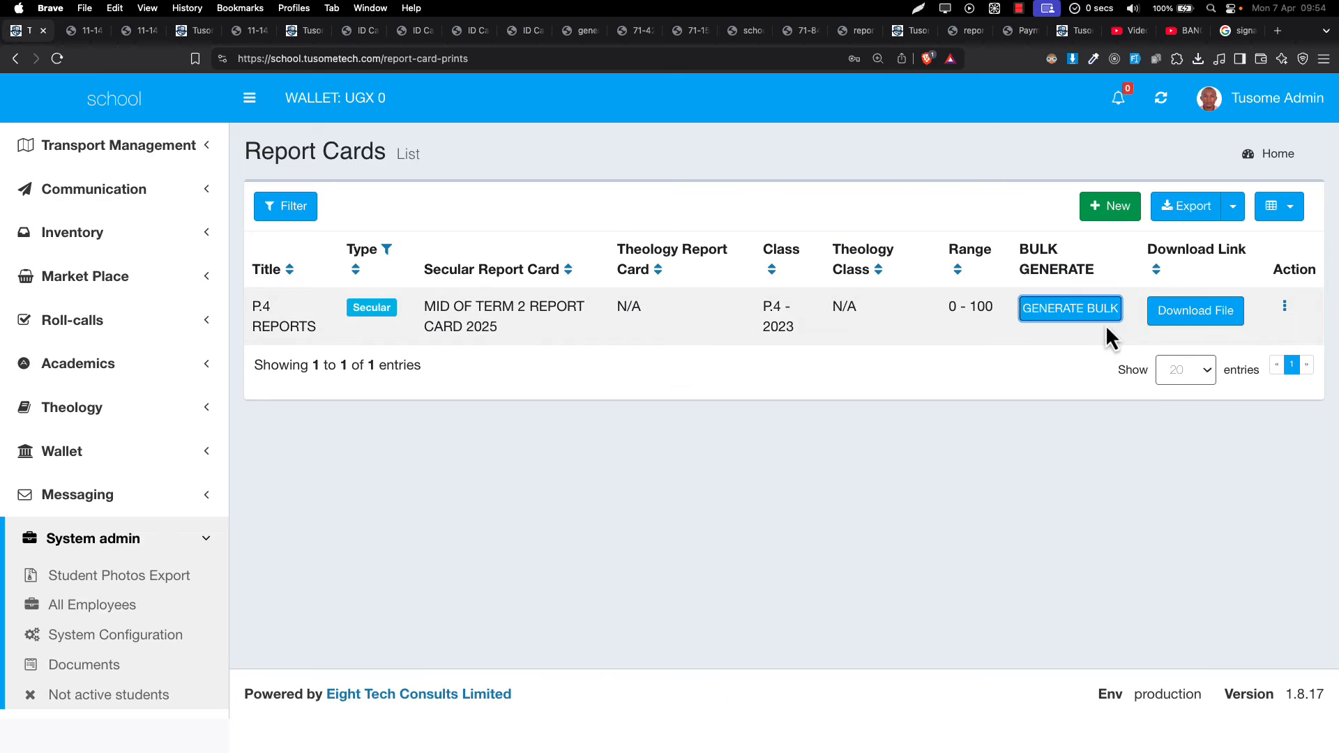
- Set P.4 REPORTS to Theology type with MID OF TERM 2 REPORT CARD 2025 and Primary Four - 2023
click(1285, 307)
click(1252, 322)
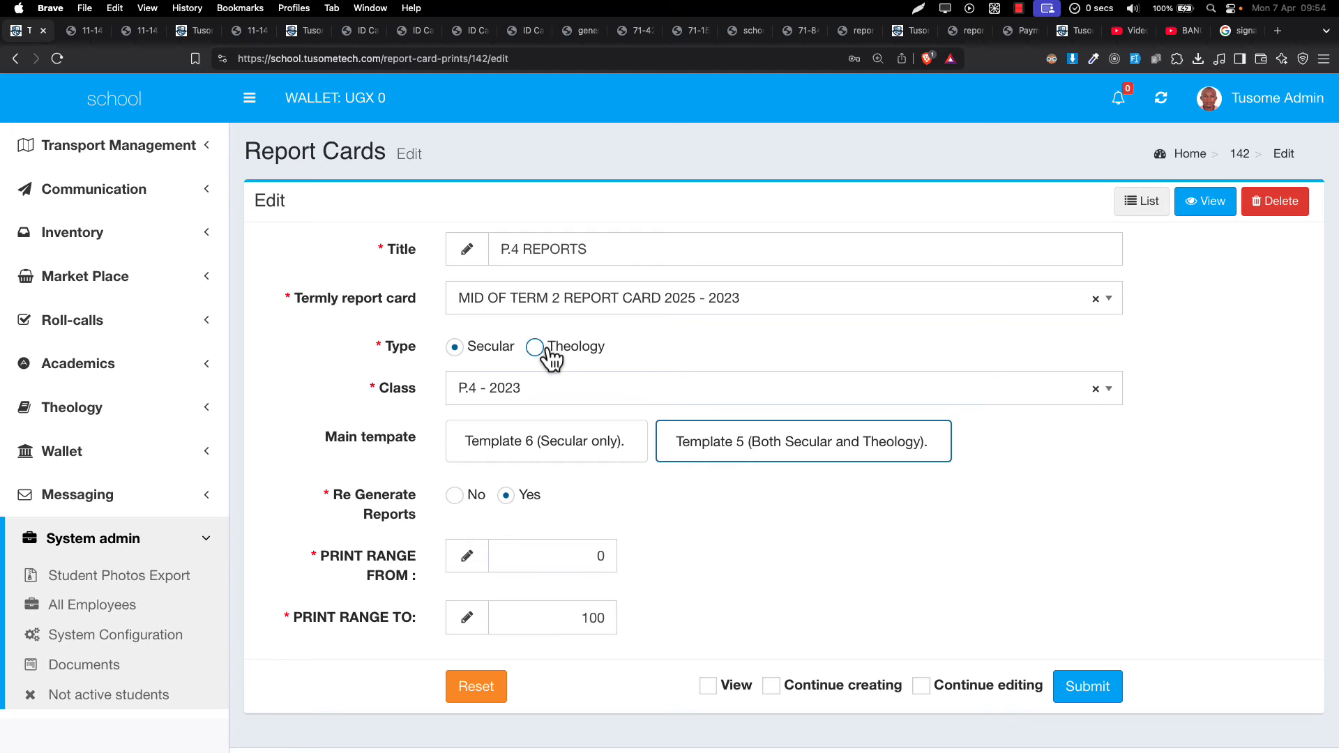
click(536, 350)
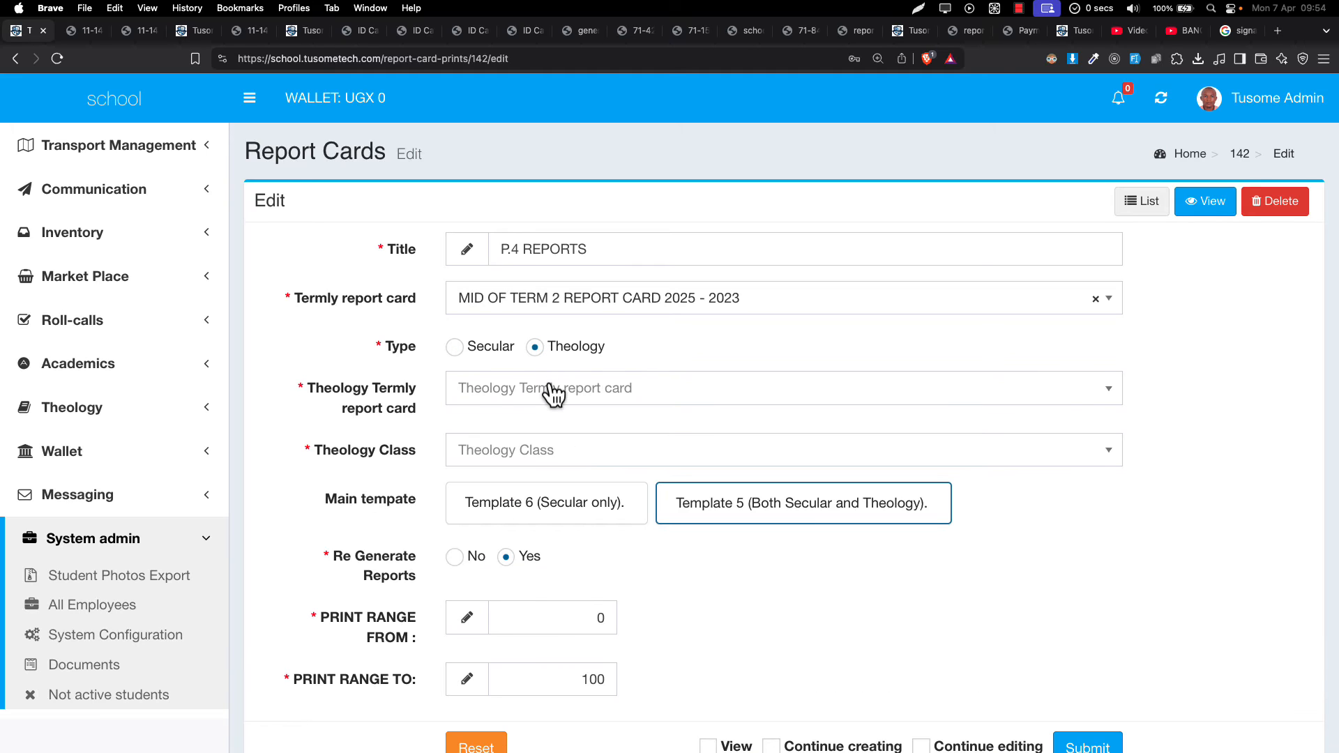
click(547, 389)
click(474, 450)
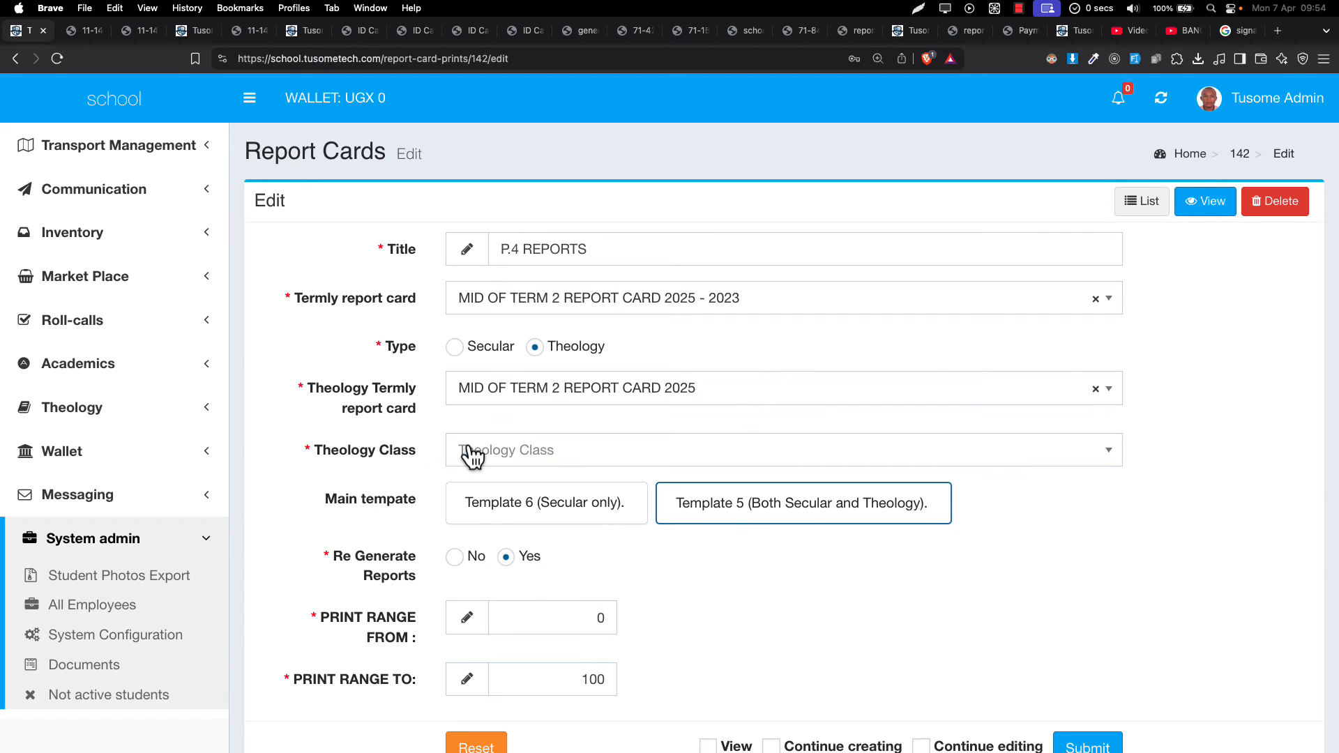
click(503, 455)
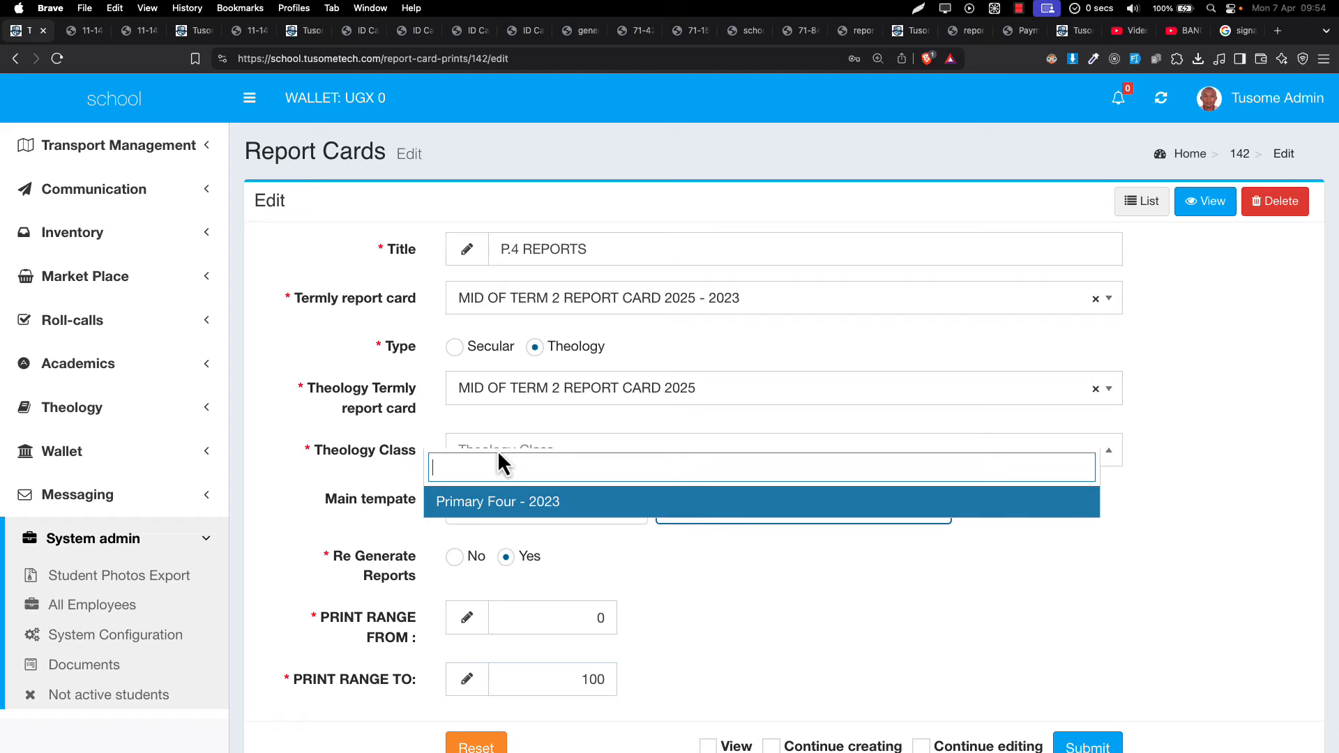
click(501, 509)
scroll(733, 519, down, 3)
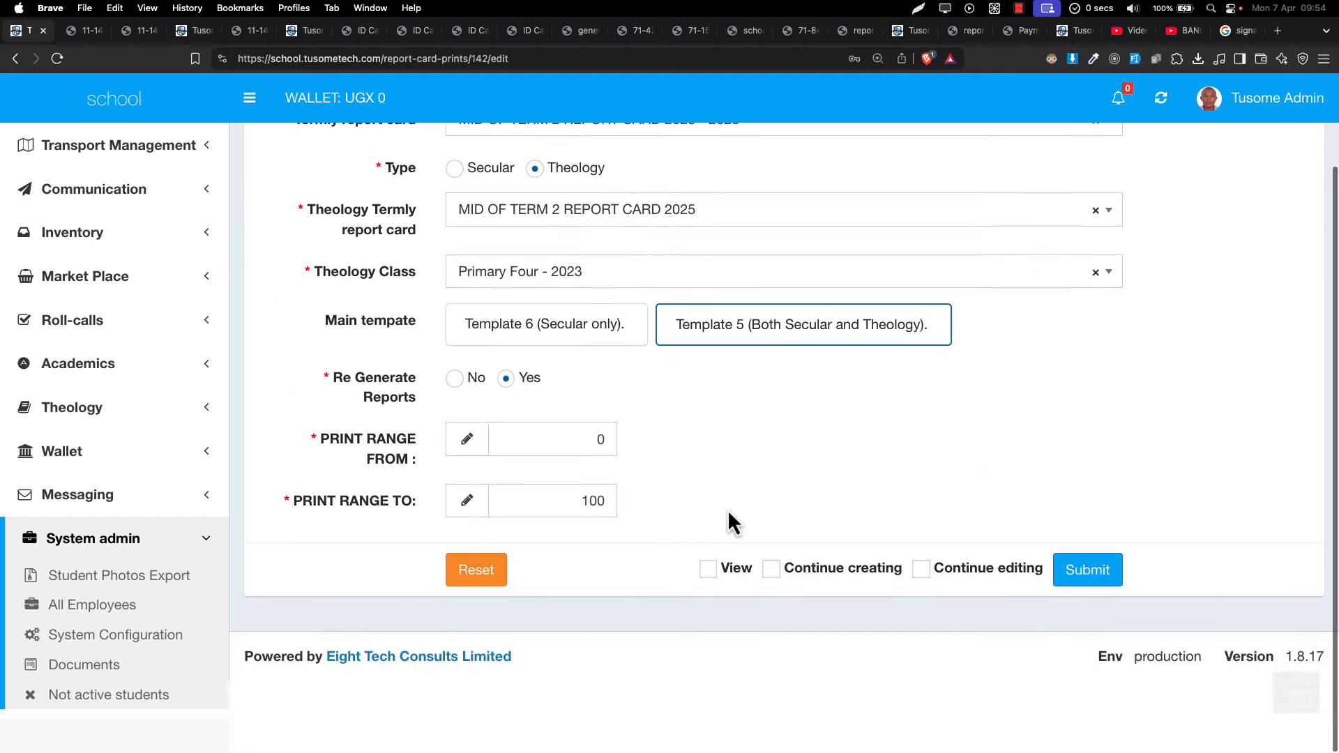
click(1024, 640)
click(1090, 643)
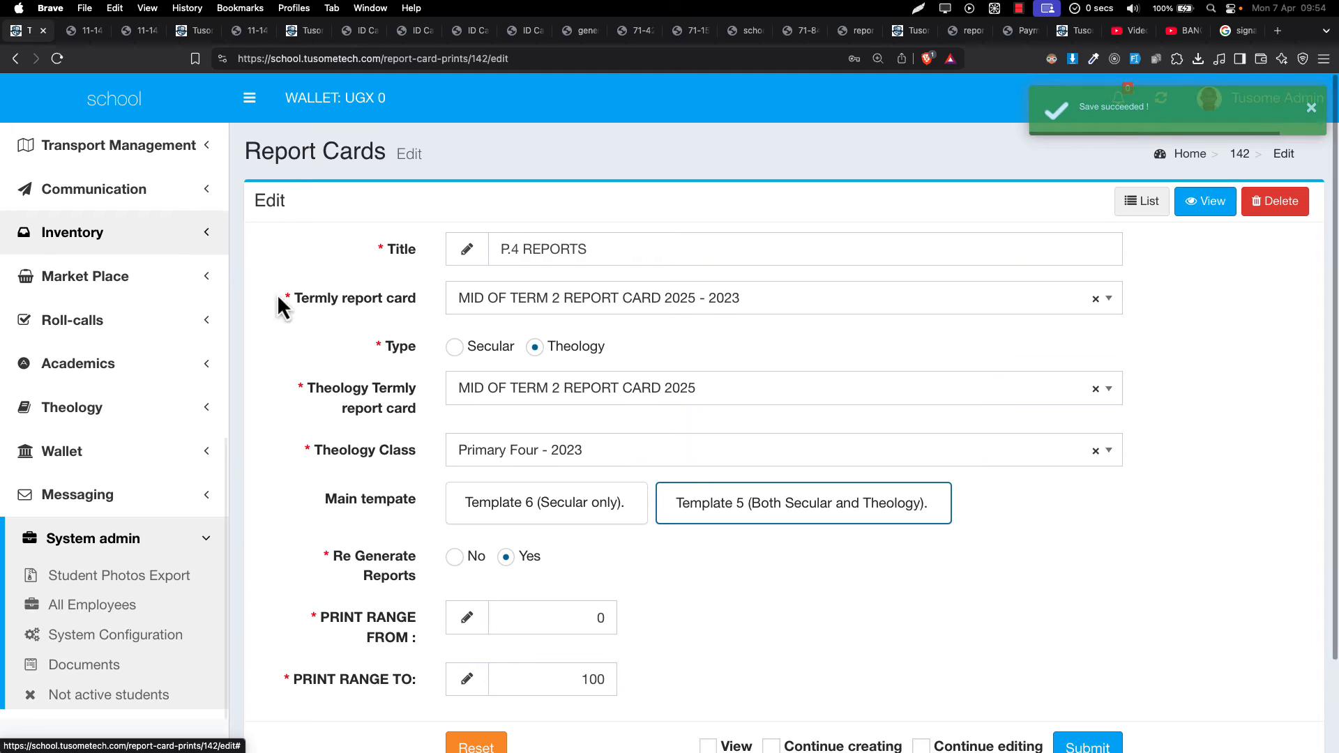
click(1146, 202)
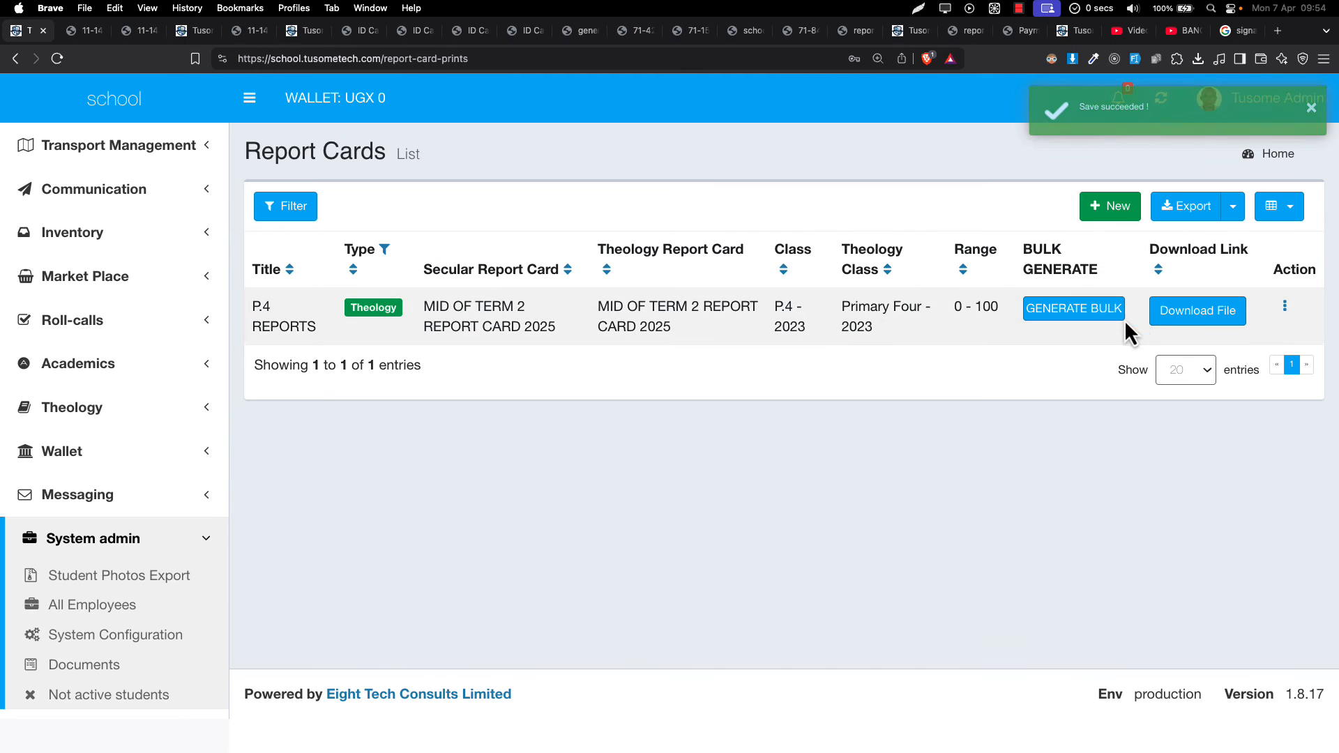
- Bulk-regenerate the P.4 report cards, open the regenerated PDF, and return to the Report Cards list
click(1085, 312)
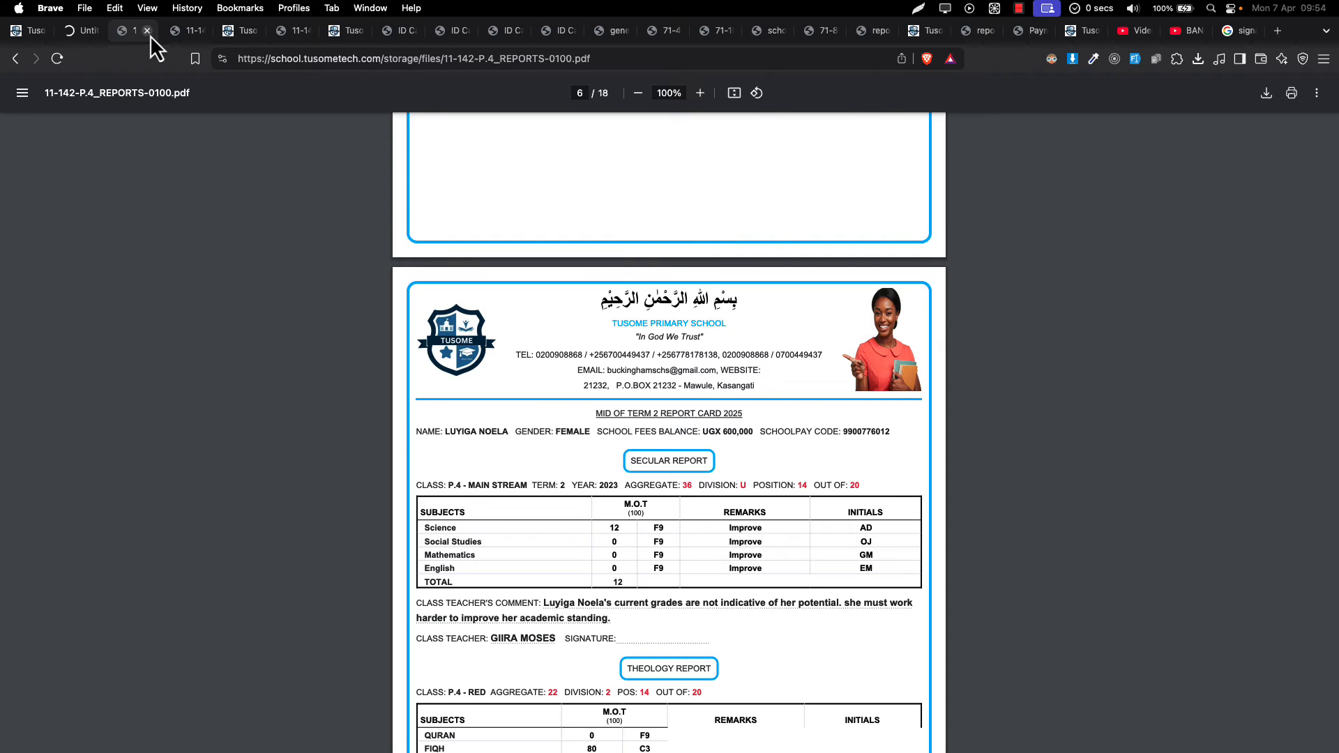
scroll(281, 120, down, 20)
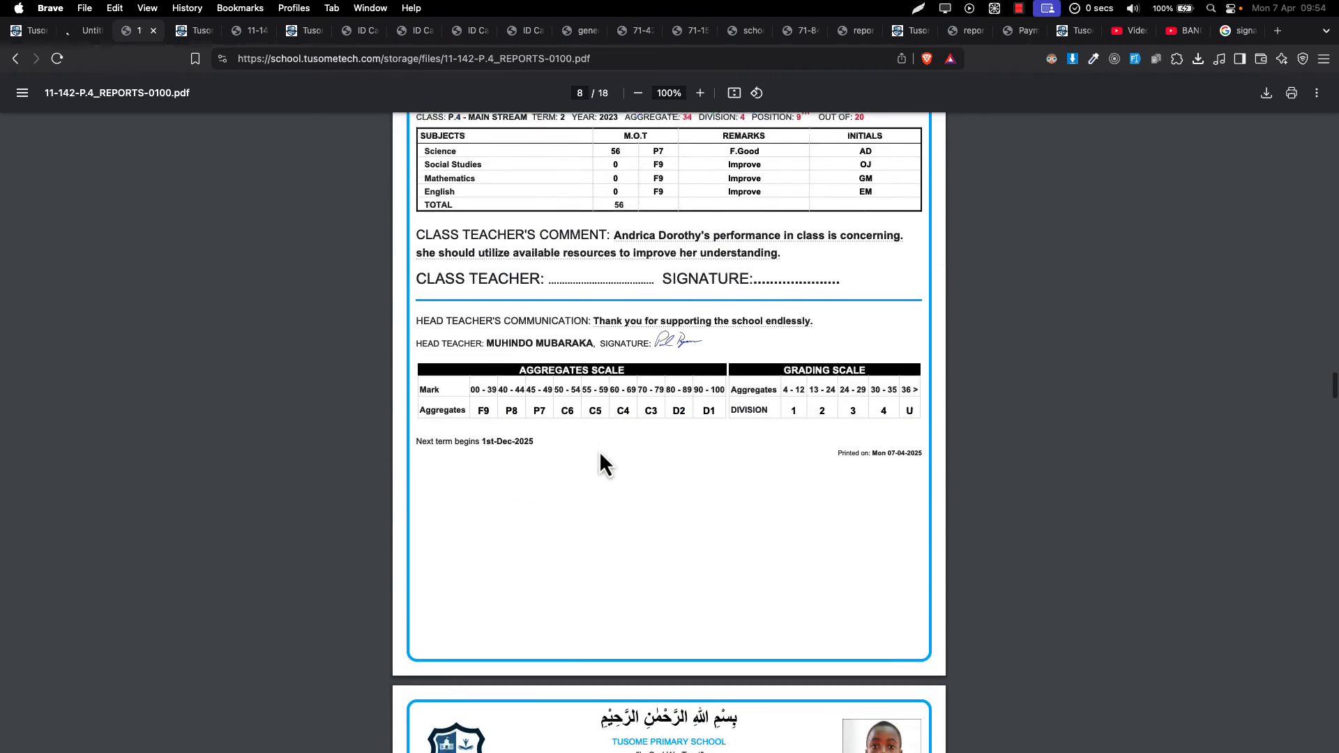
scroll(600, 462, down, 20)
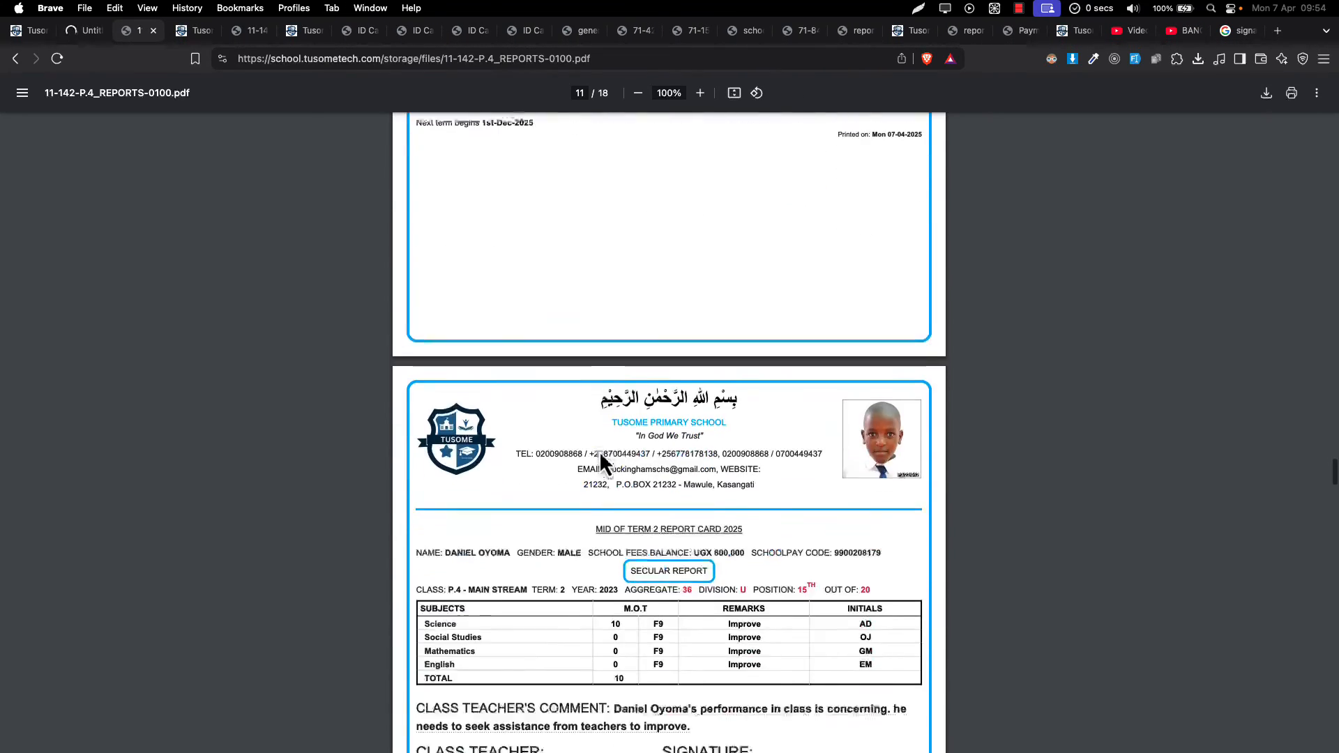
scroll(600, 455, down, 3)
scroll(600, 455, down, 20)
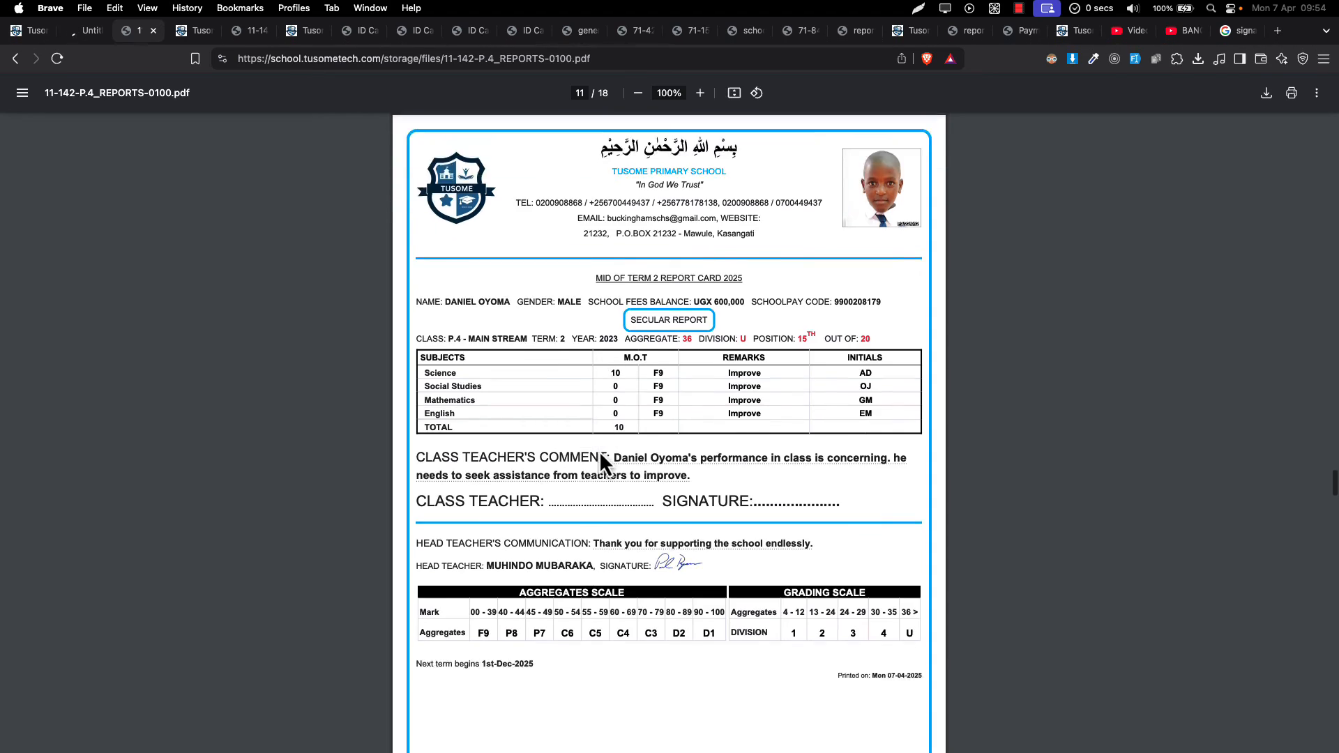
scroll(600, 451, down, 20)
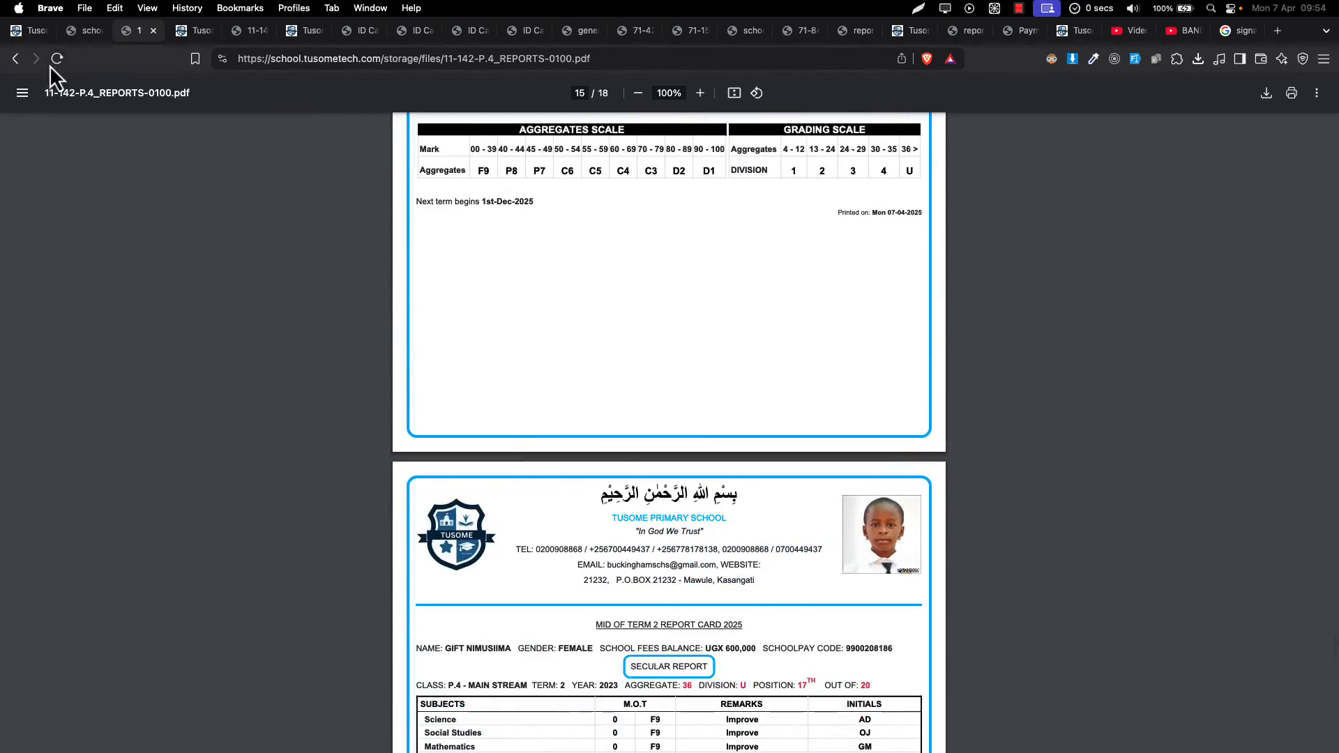
click(82, 34)
click(160, 99)
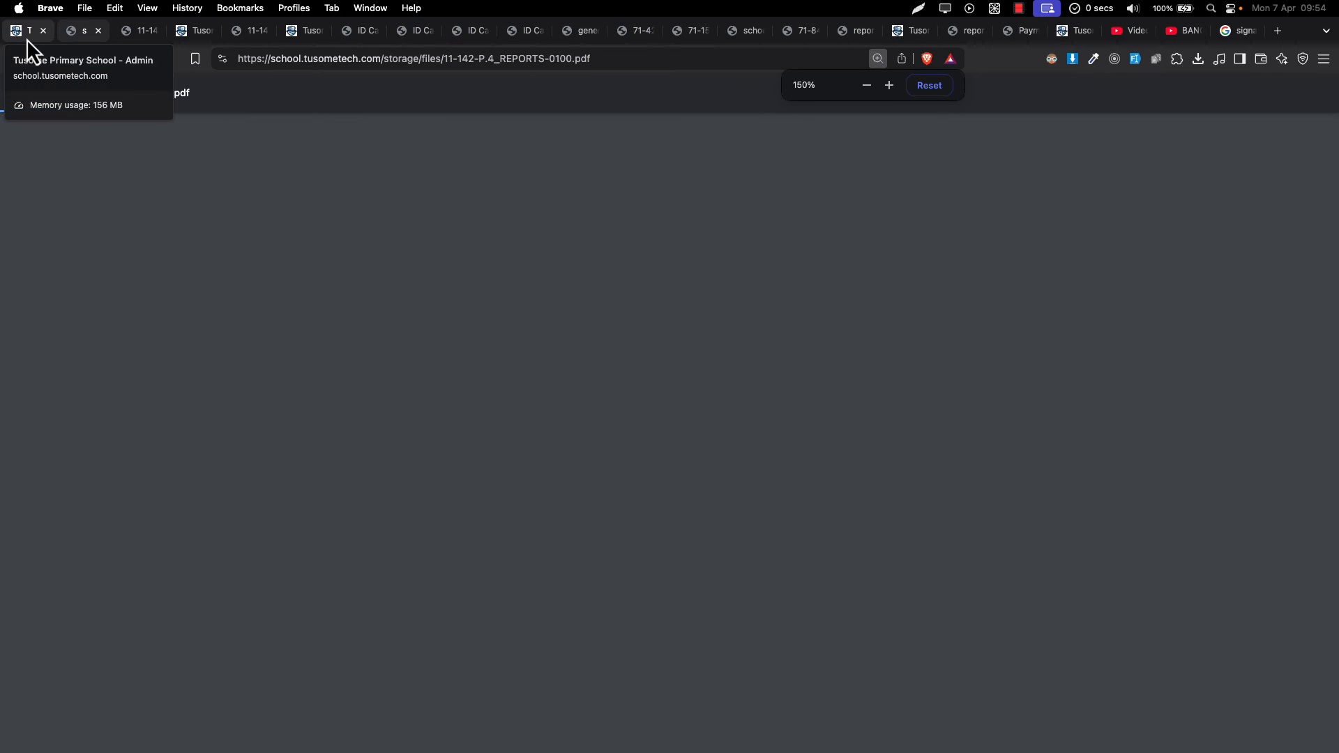
click(26, 39)
- Enable the Individual Reports column in the Report Cards table and apply the column choice
click(1266, 211)
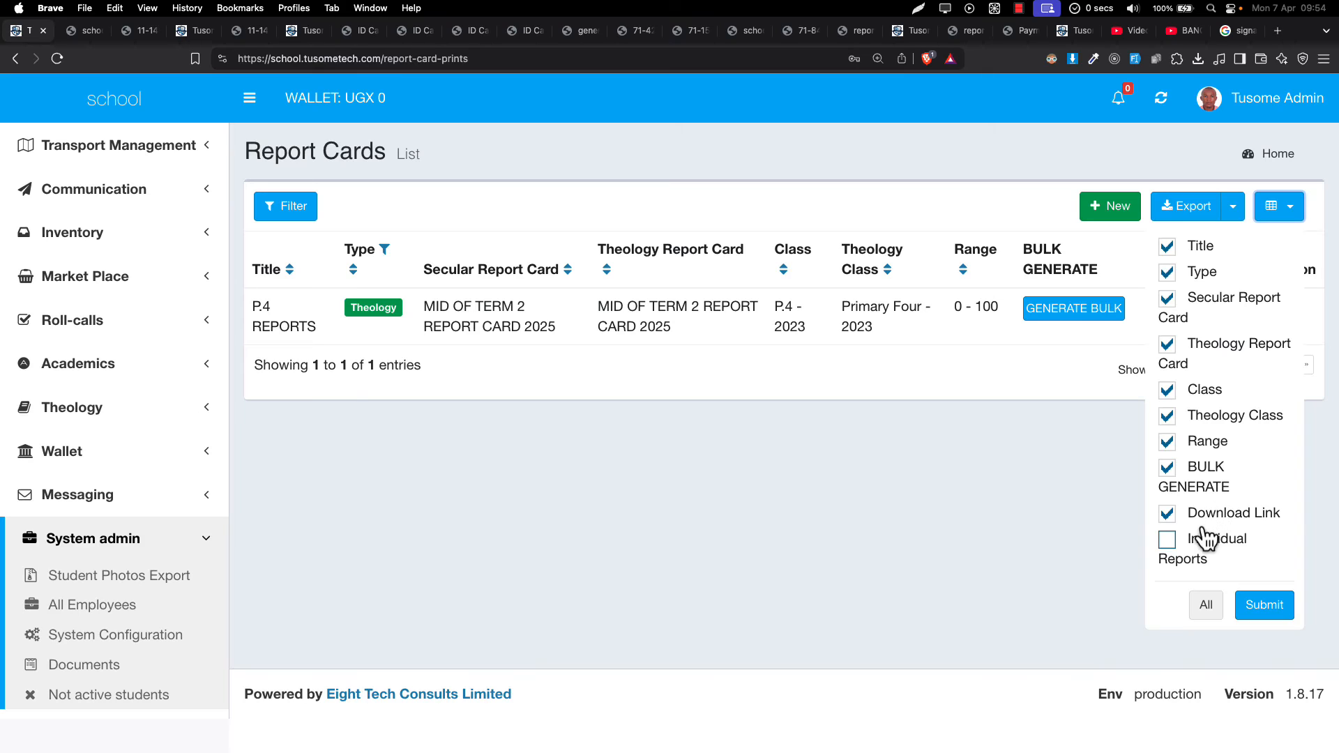
click(1282, 222)
click(1284, 222)
click(1166, 544)
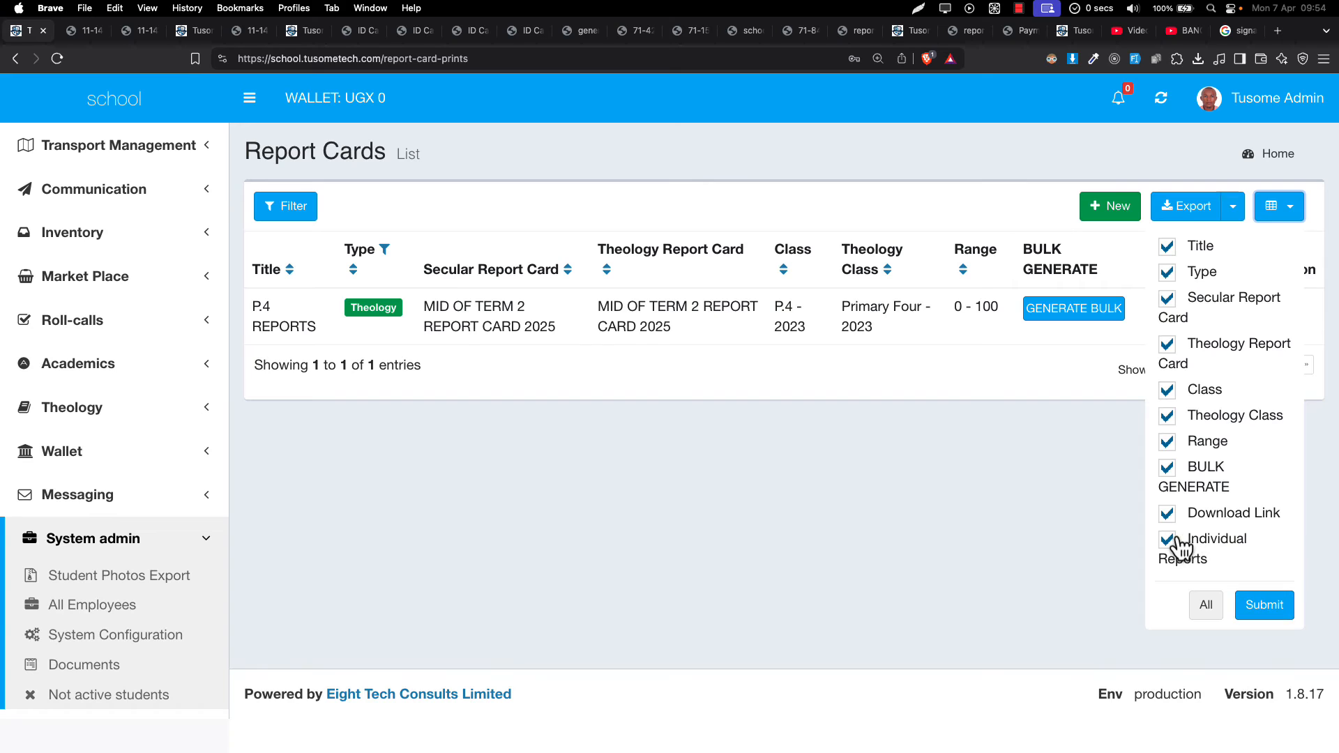
click(1264, 603)
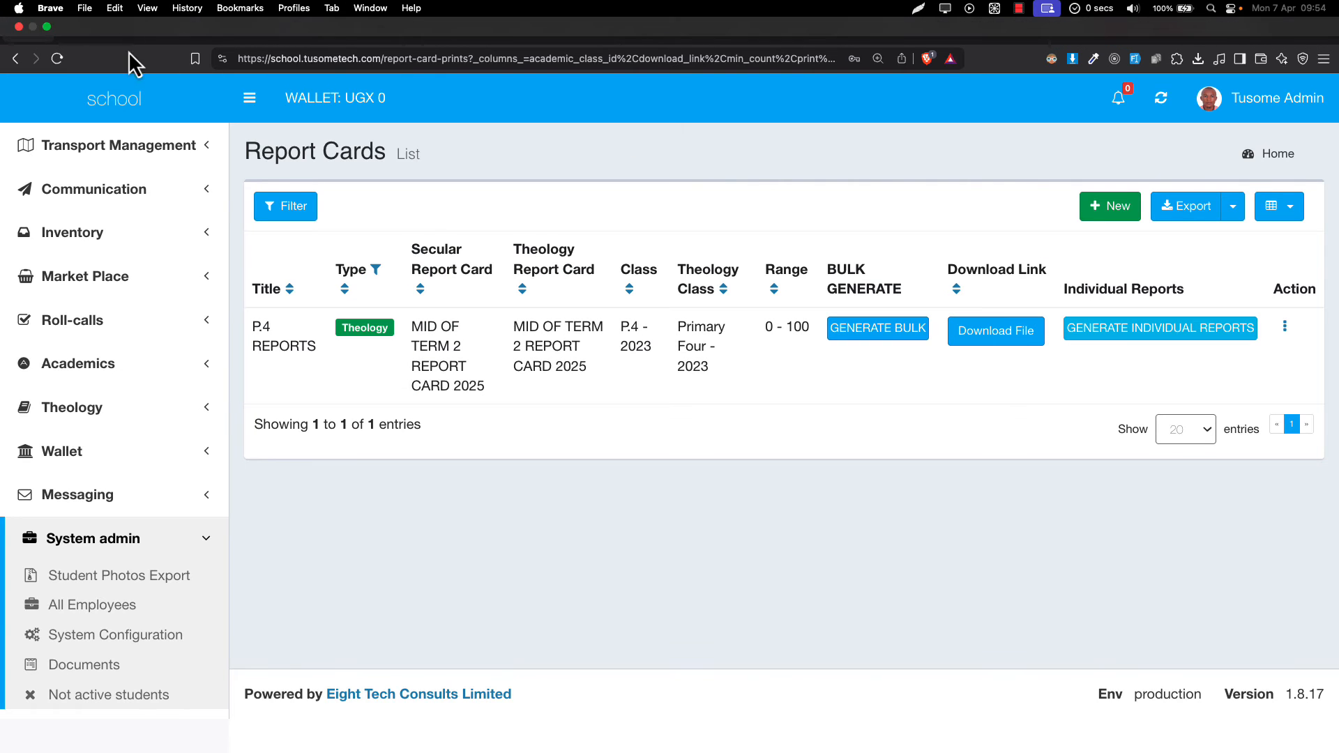
click(91, 30)
- Scroll through the batch P.4 PDF checking each student's theology report and head teacher signature
scroll(371, 251, down, 5)
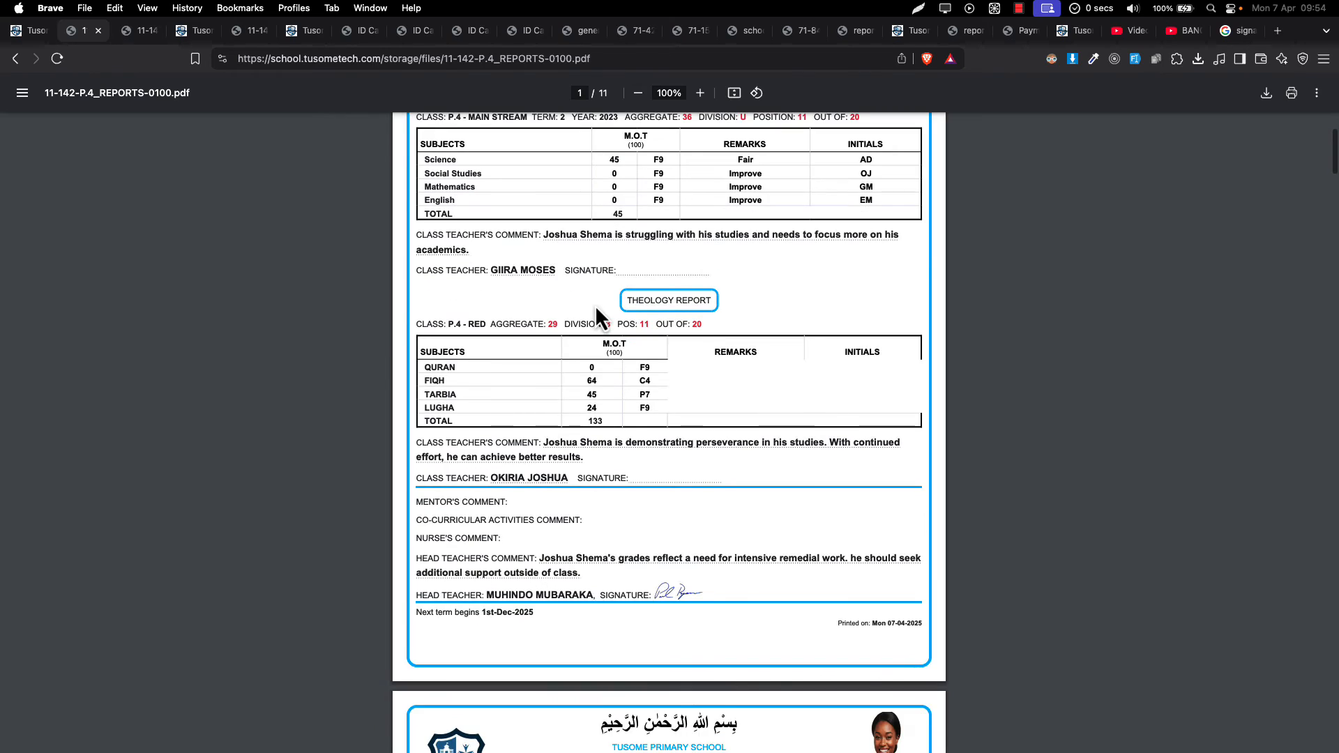
scroll(596, 305, up, 1)
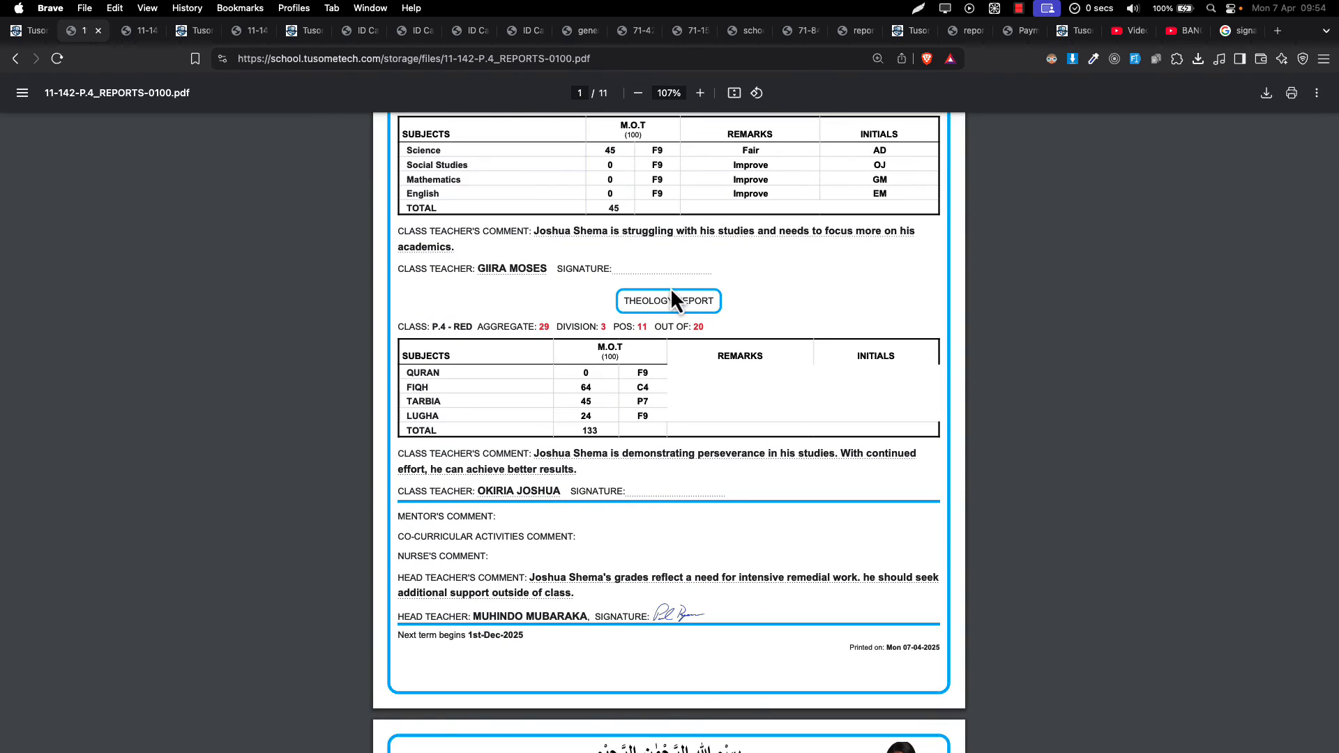
scroll(672, 287, up, 3)
scroll(671, 288, down, 7)
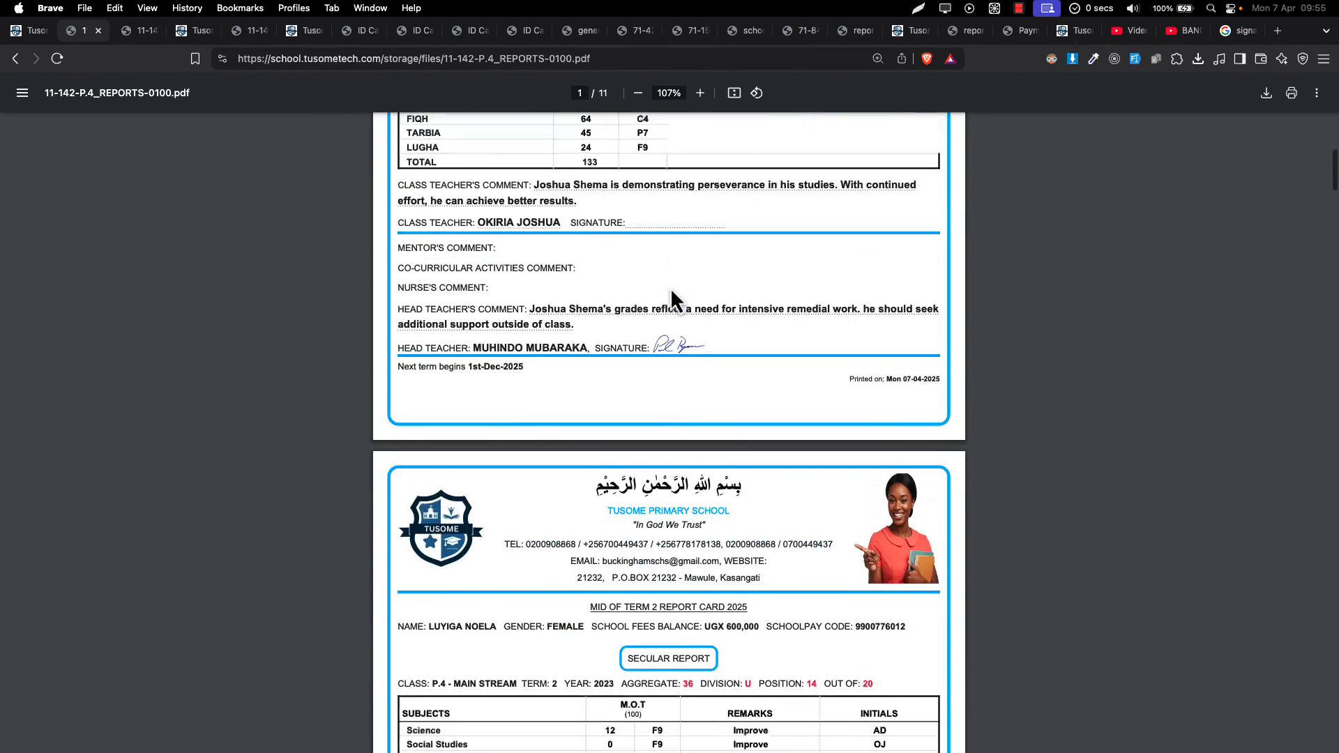
scroll(671, 287, down, 20)
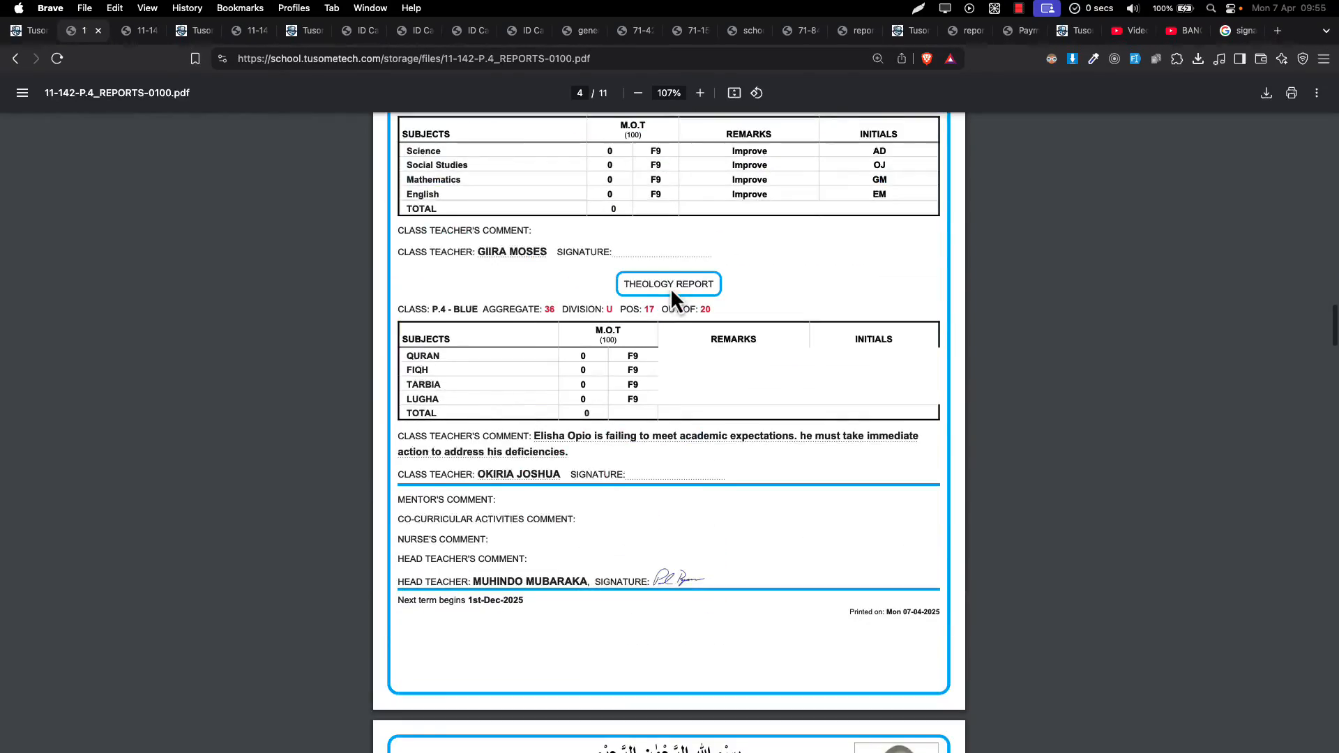
scroll(671, 287, down, 15)
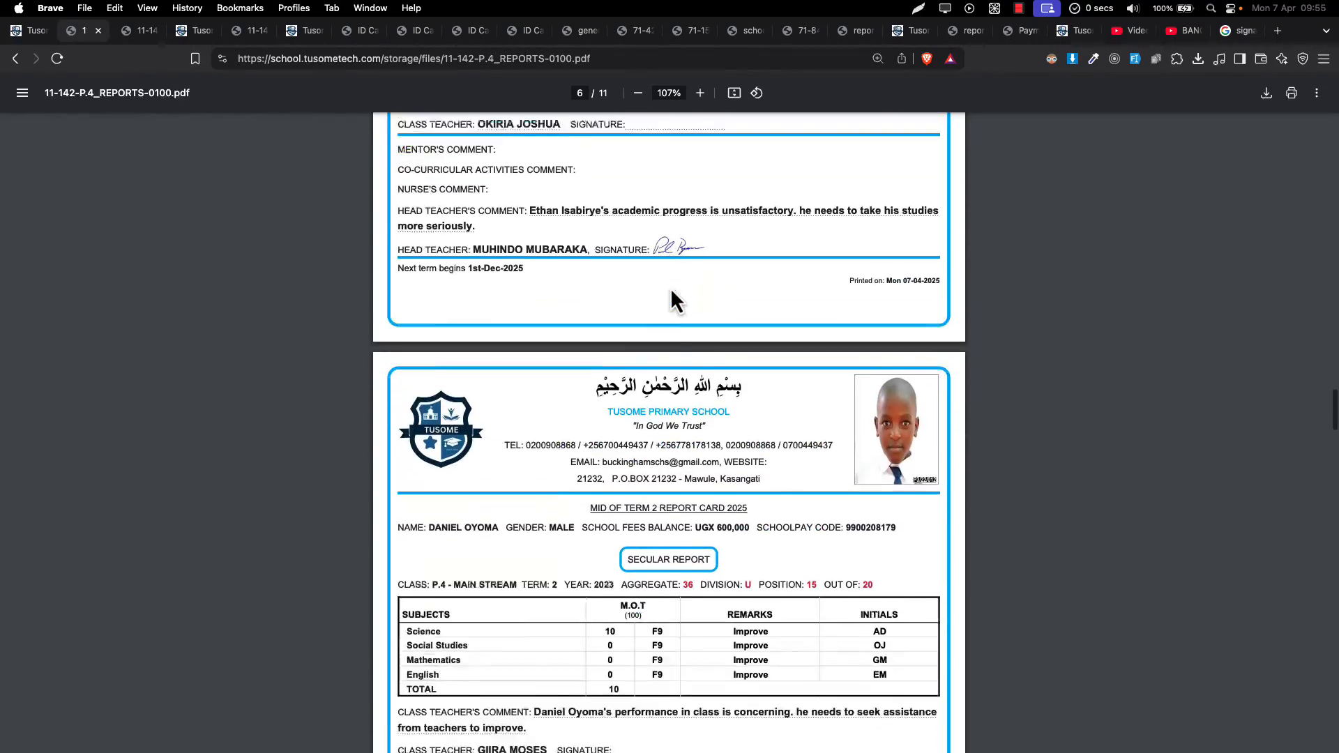
scroll(671, 288, down, 8)
- Save the batch PDF to Downloads as '11. Batch report cards - with theology.pdf'
key(super+s)
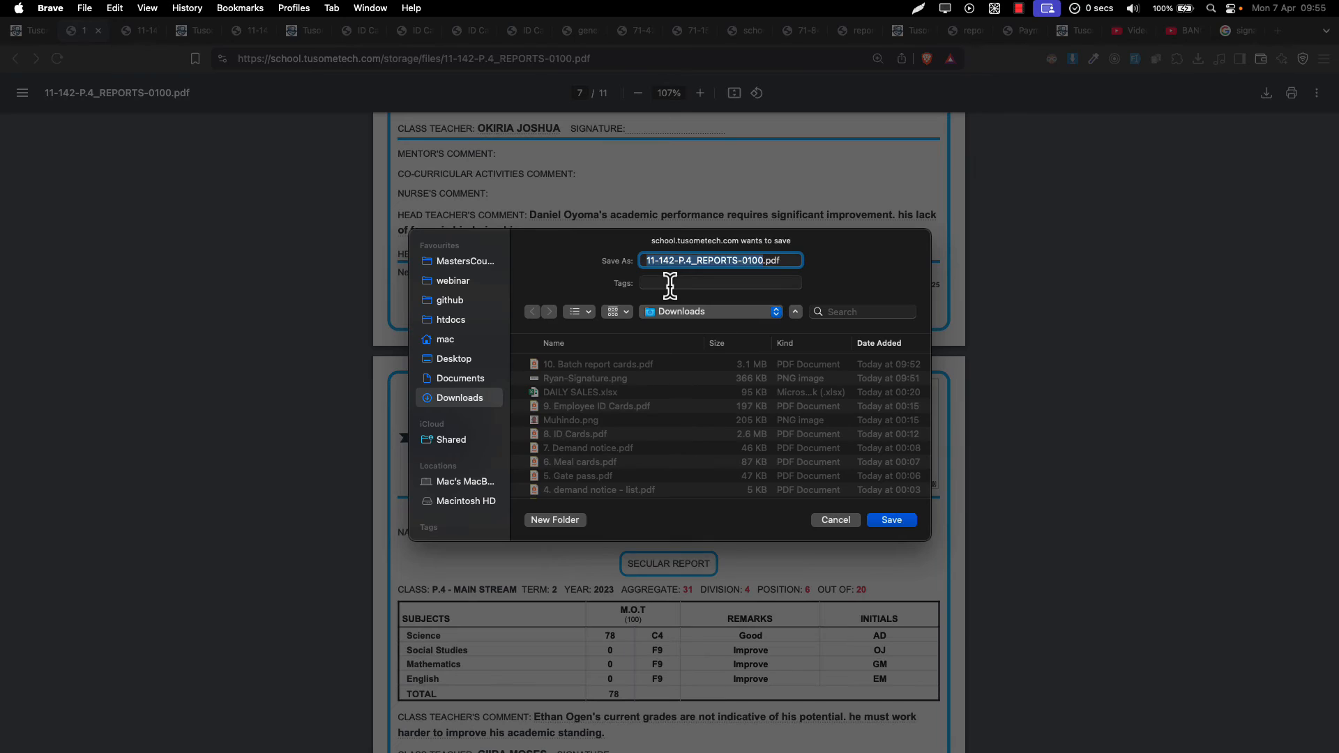
text(11.)
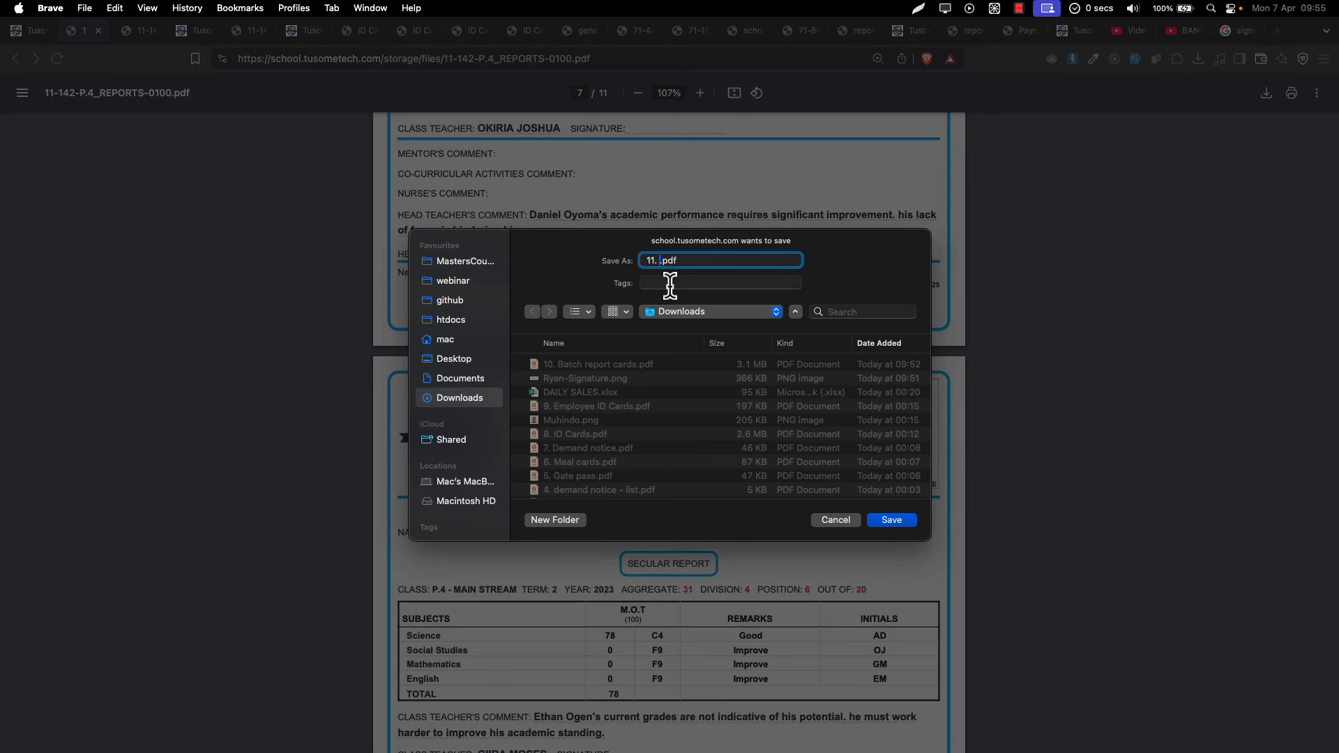
click(590, 366)
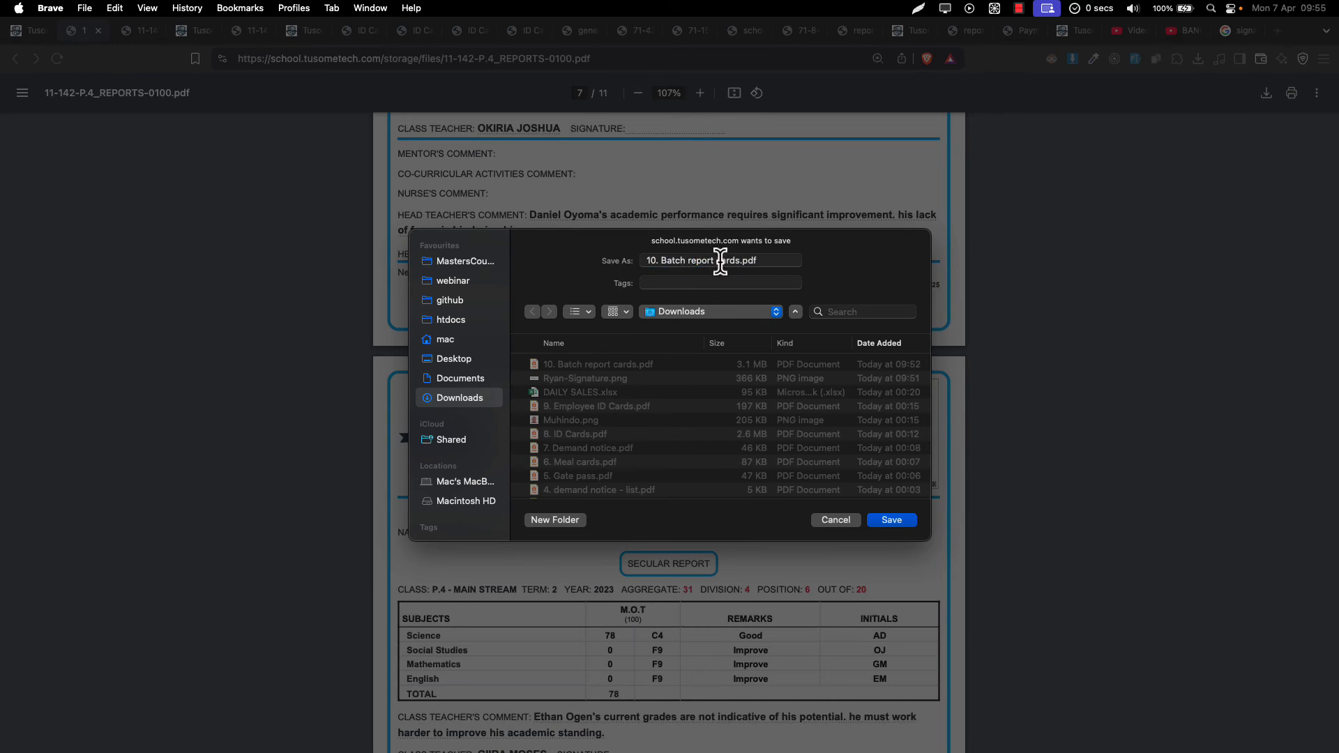
click(742, 262)
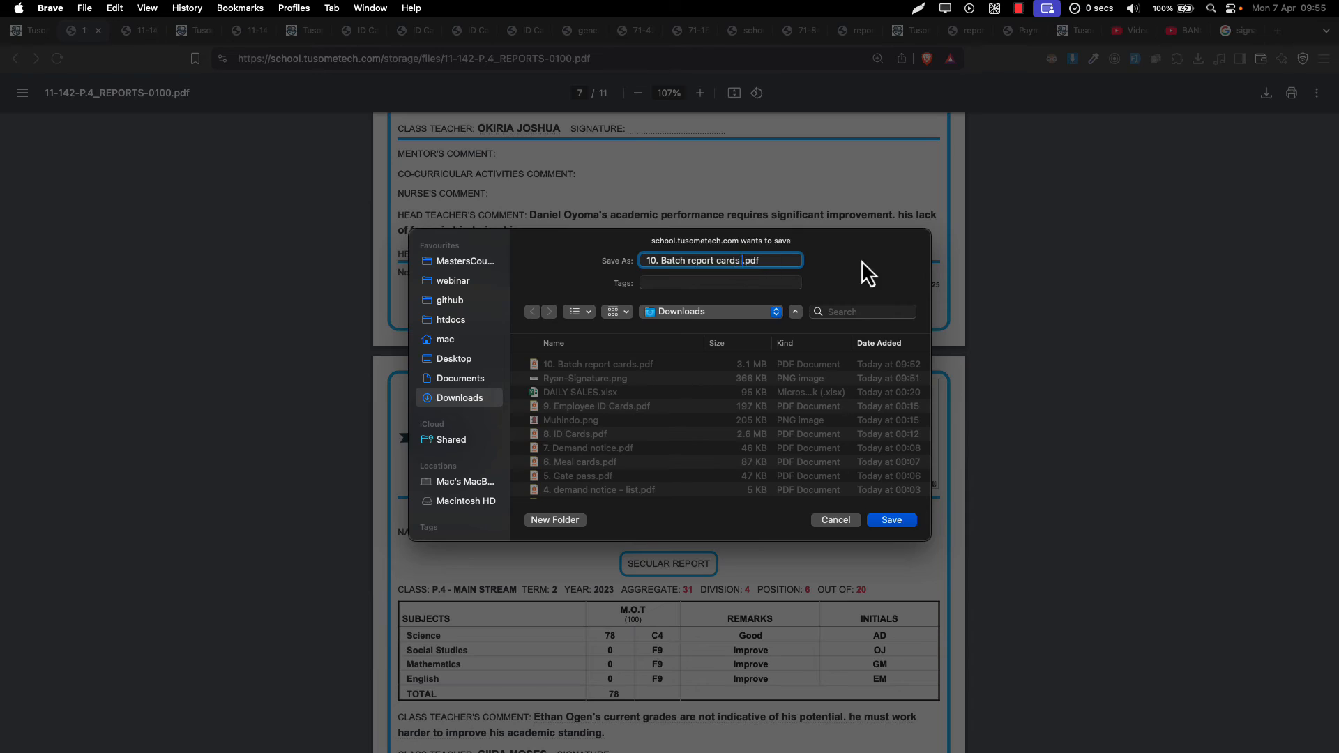
text(- with theology)
key(super+Left)
text(1)
key(Return)
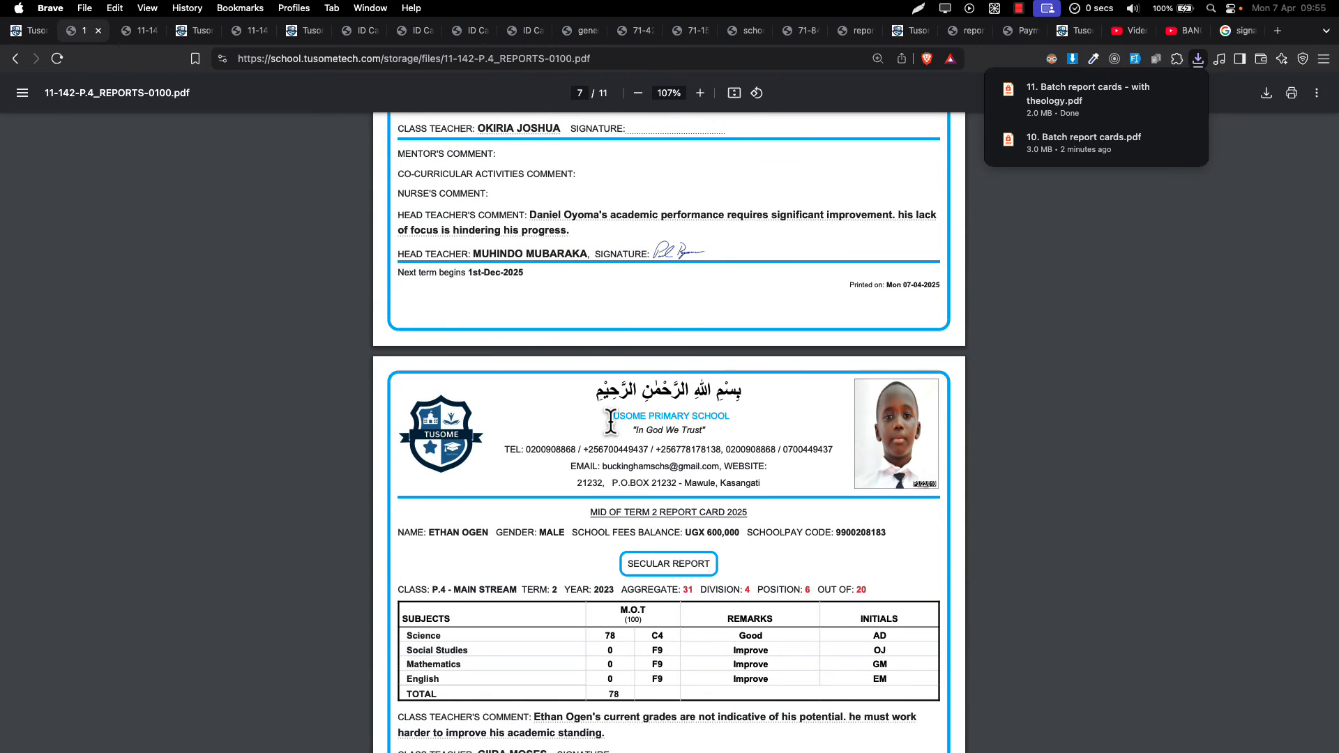
- Close the batch PDF tab and go back to the Report Cards list
scroll(663, 299, down, 10)
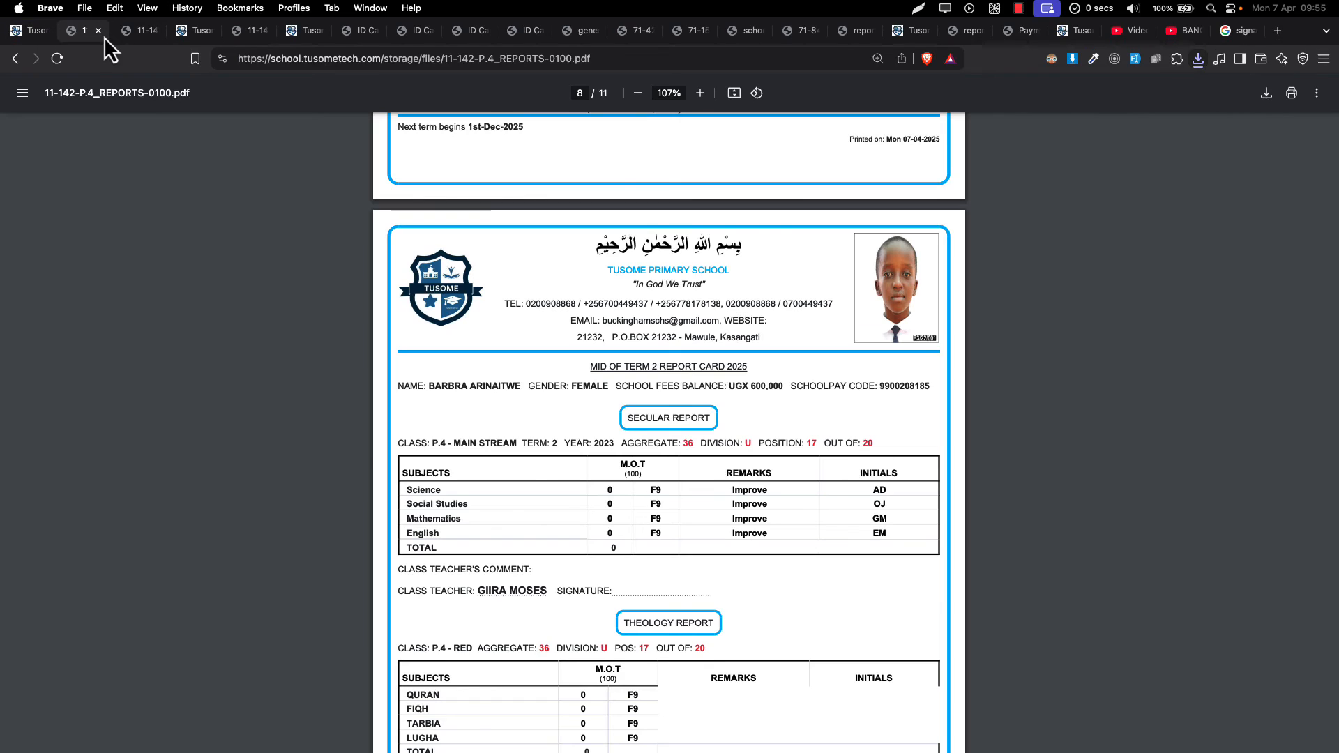
click(98, 33)
click(25, 30)
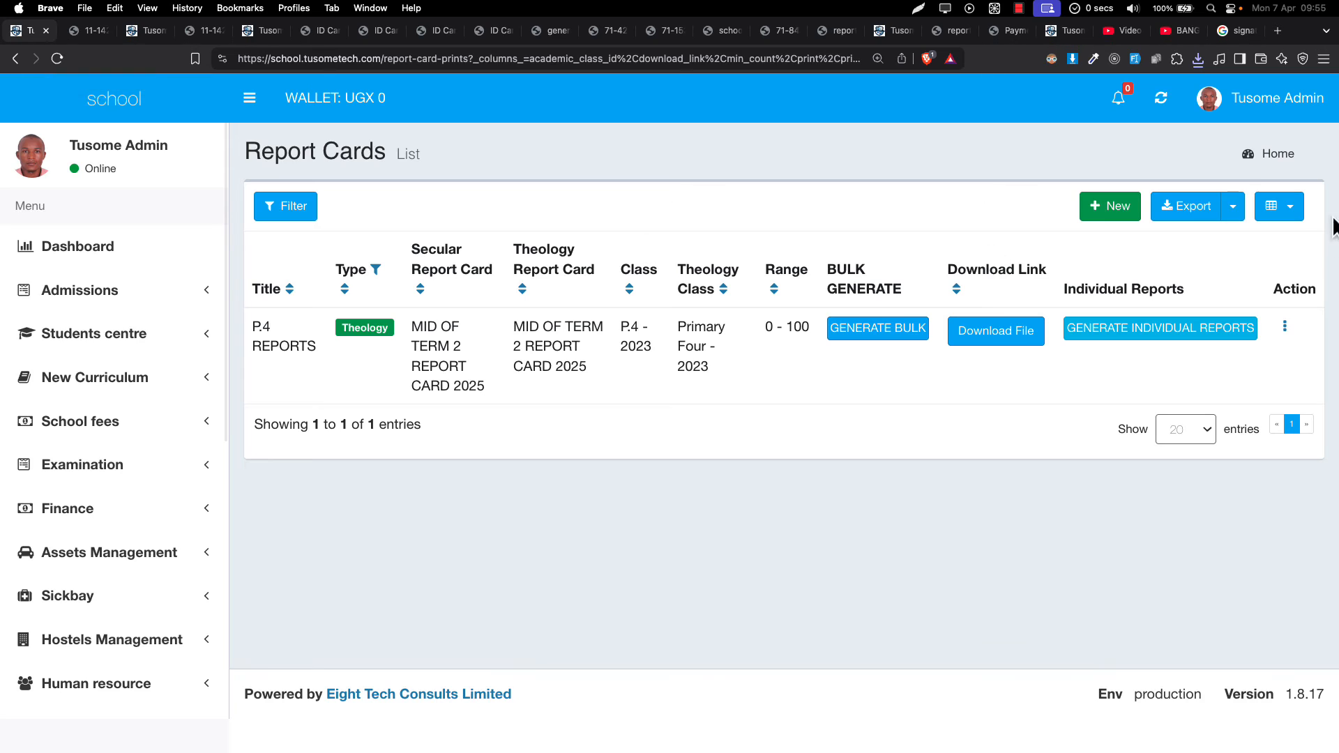
- Launch GENERATE INDIVIDUAL REPORTS for P.4 REPORTS and wait on the Report Cards list while it loads
click(1289, 207)
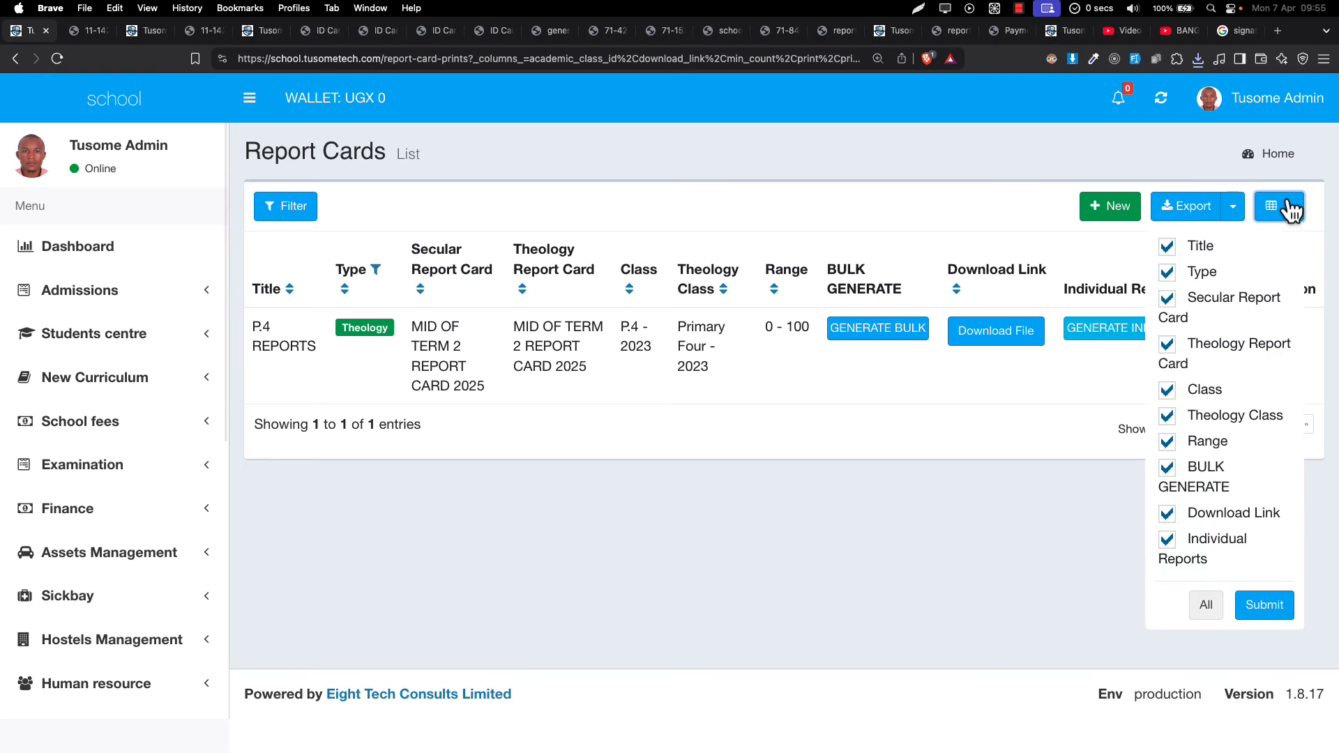
click(1092, 512)
click(1105, 332)
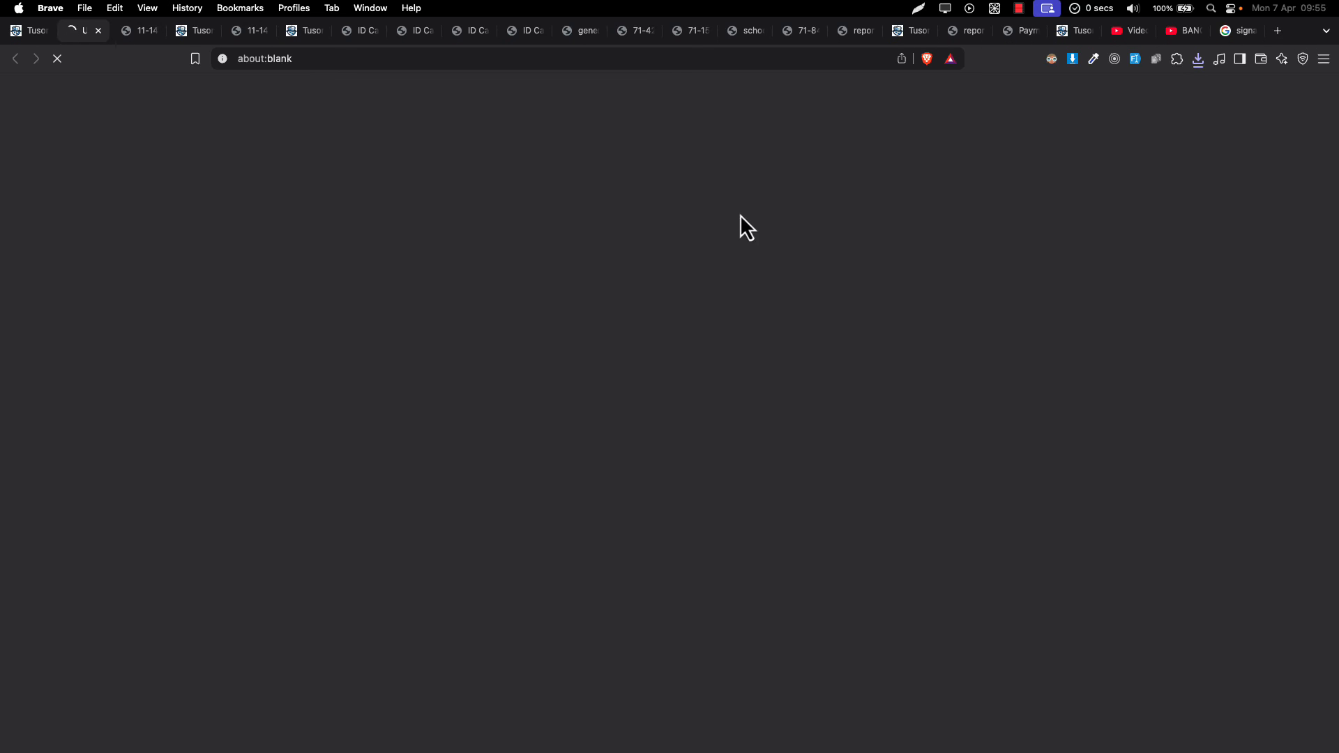
click(30, 40)
click(77, 33)
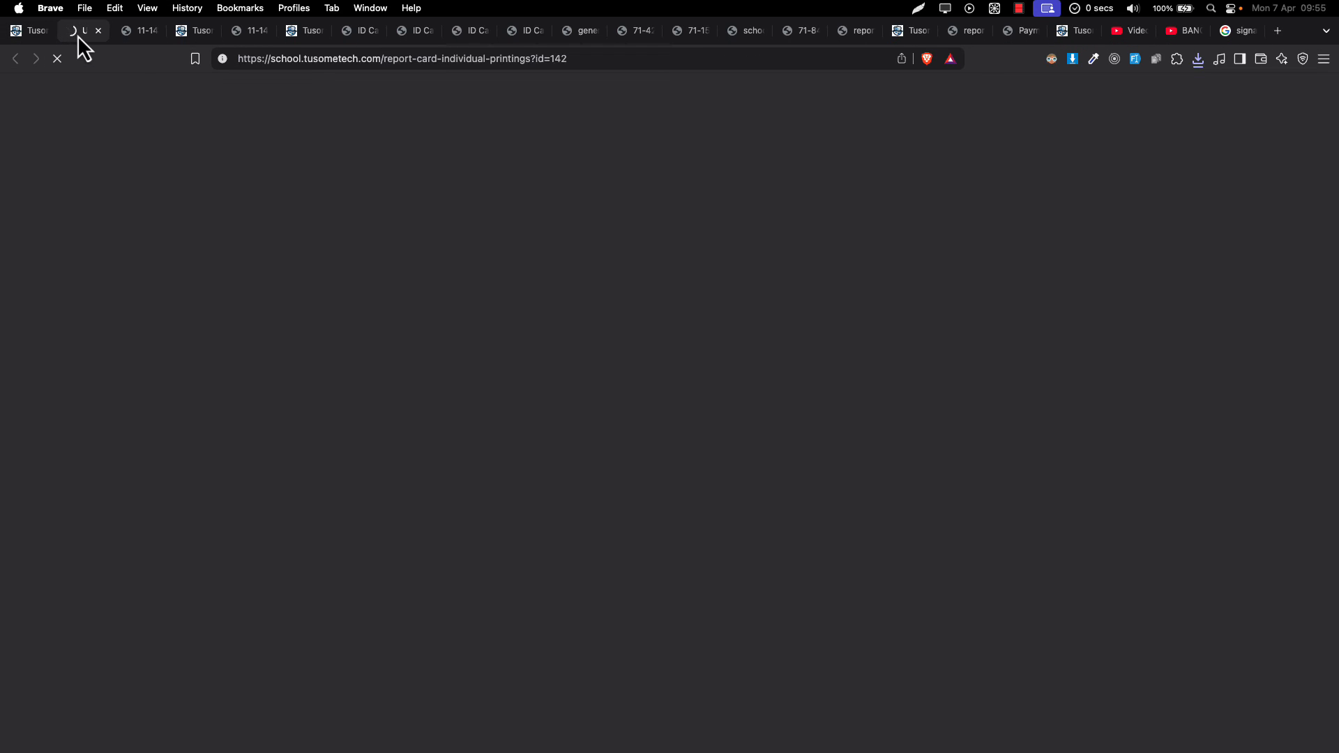
click(31, 31)
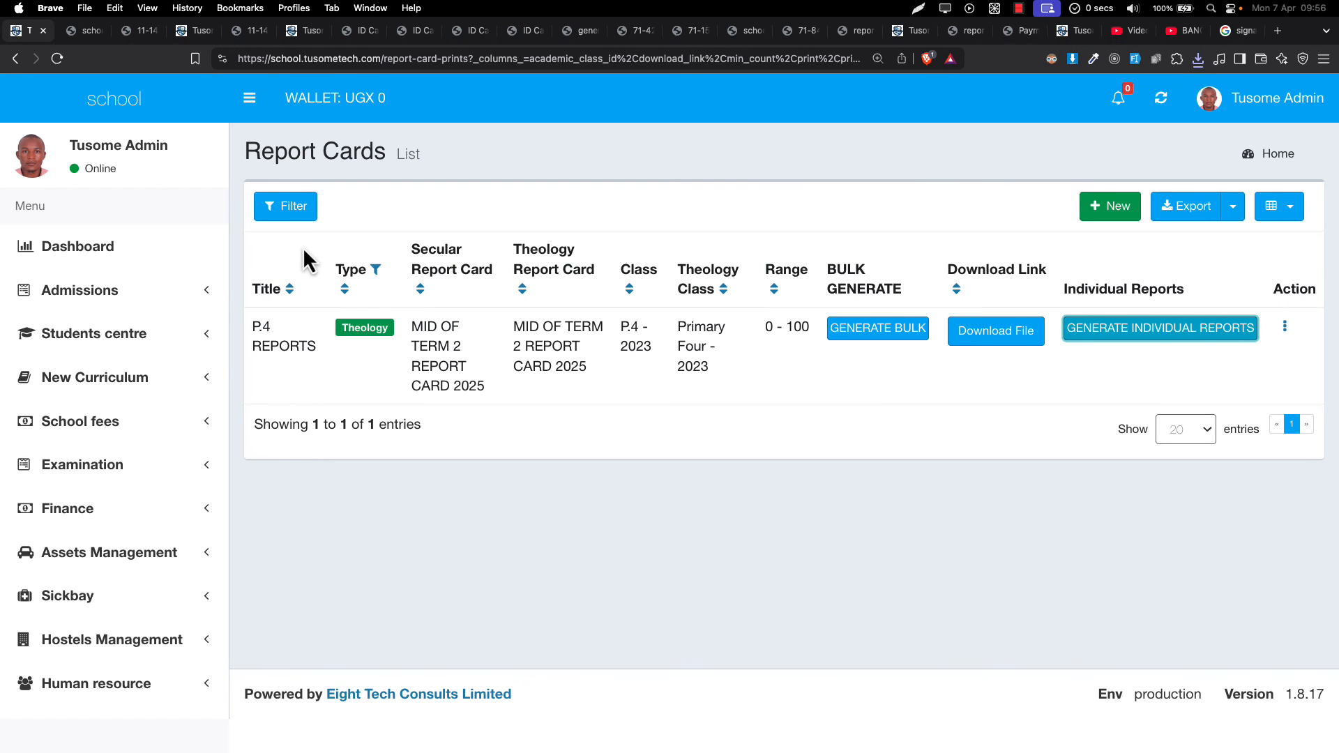
- Open the fifth student's individual report PDF from the 18 generated reports, then close it
click(86, 30)
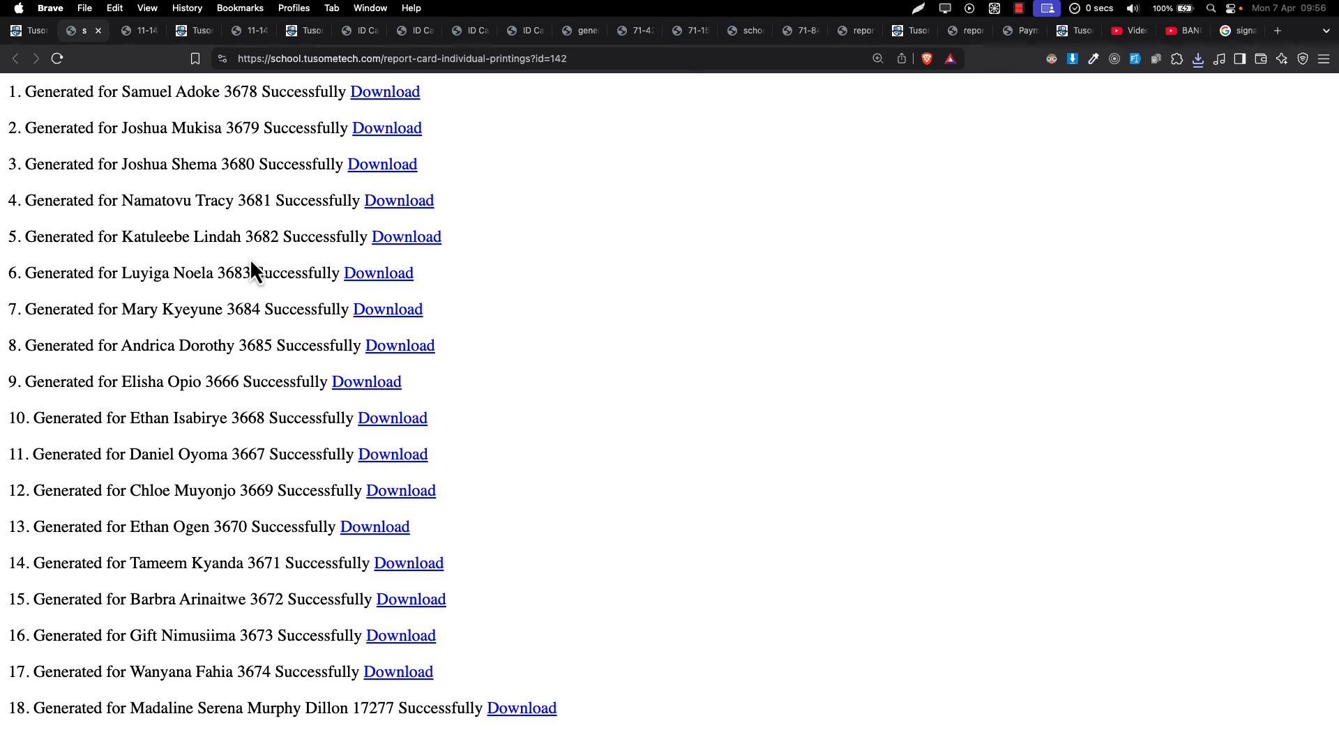
drag(228, 289, 237, 697)
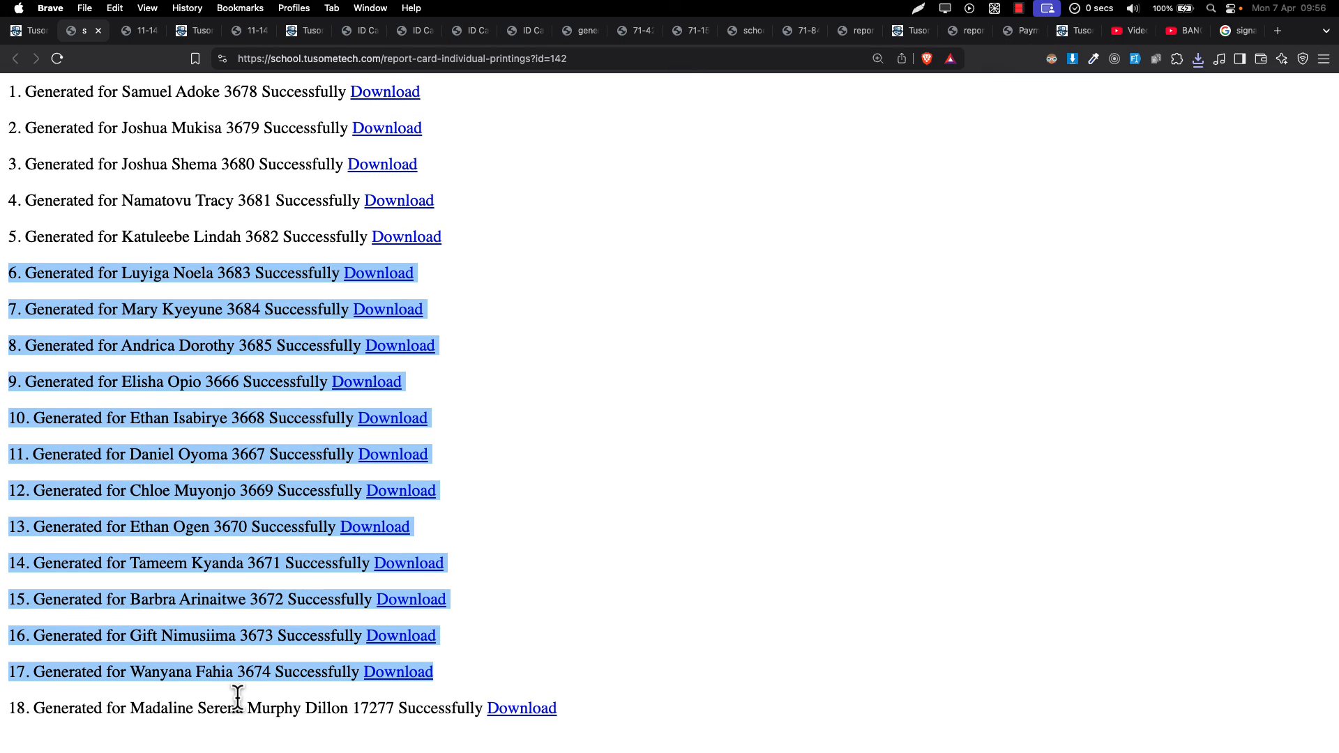
click(394, 241)
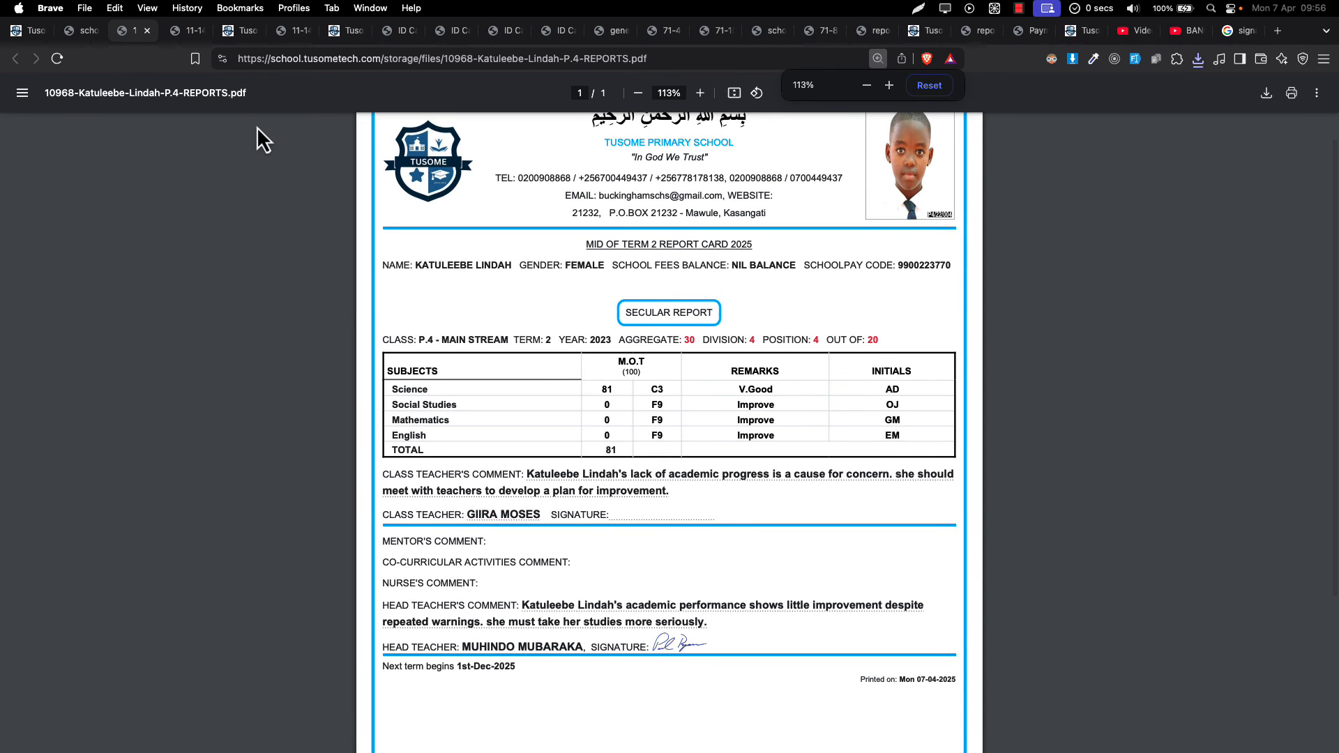
click(147, 31)
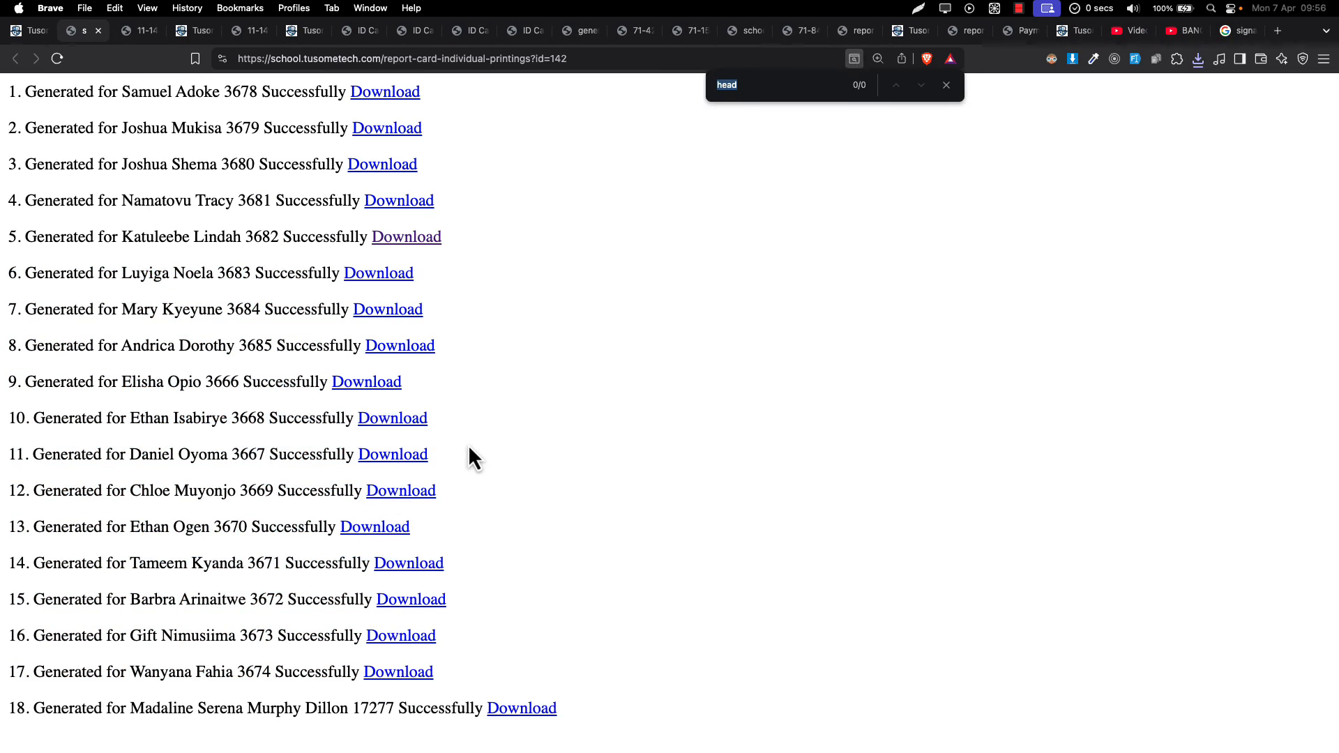
- Open the individual report PDF of the last student, row 18
text(mao)
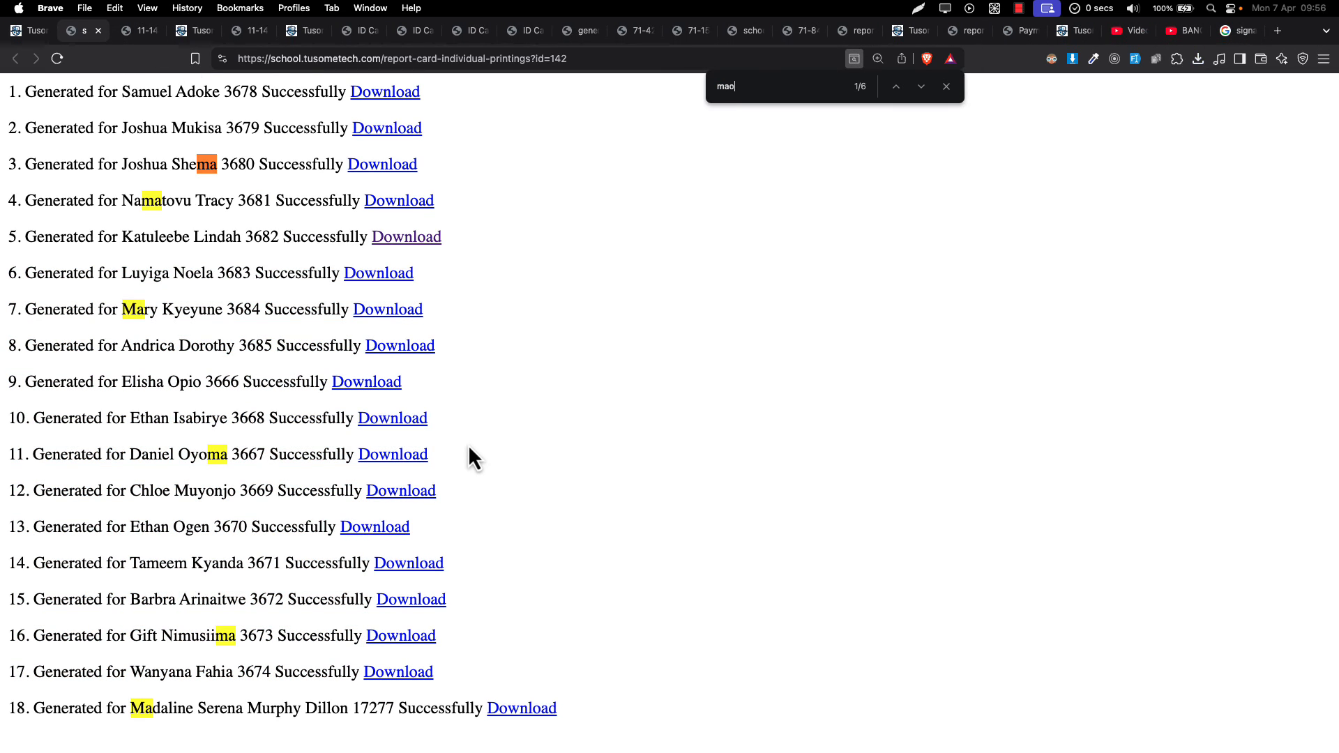
key(BackSpace)
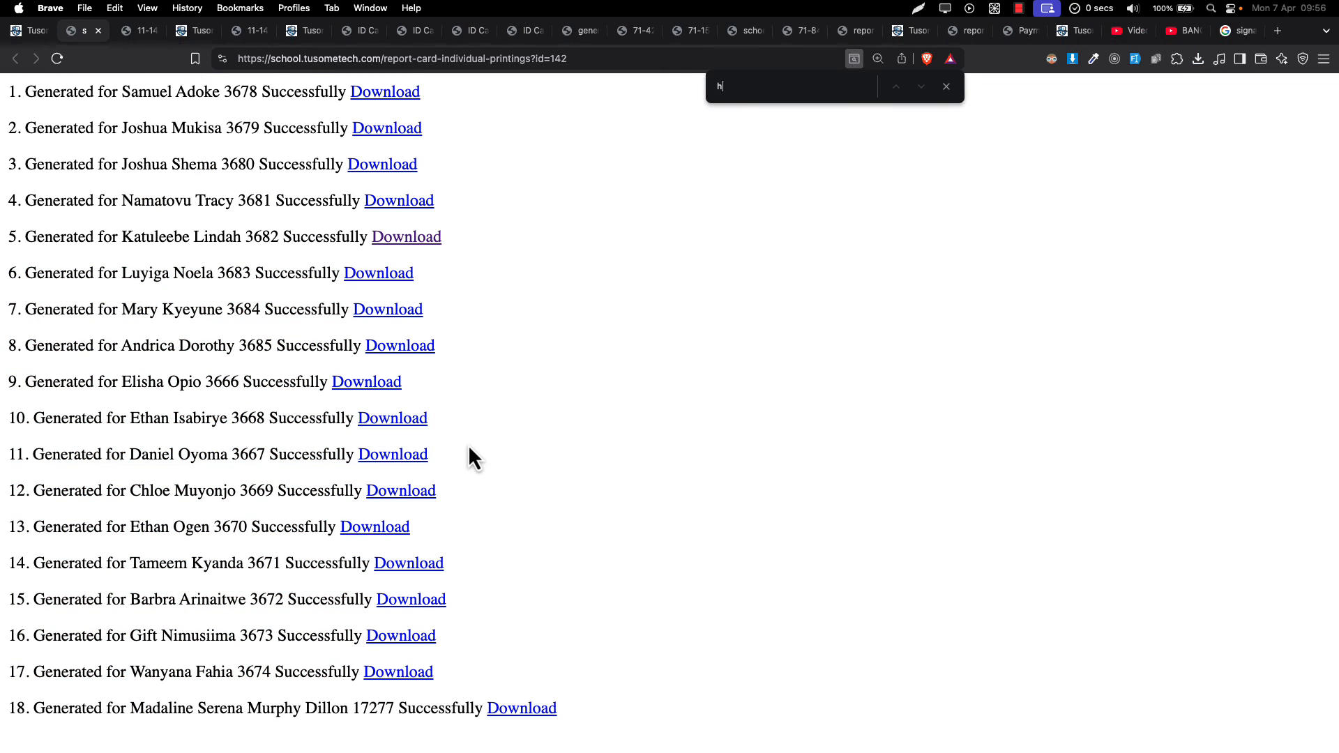
key(super+a)
click(499, 708)
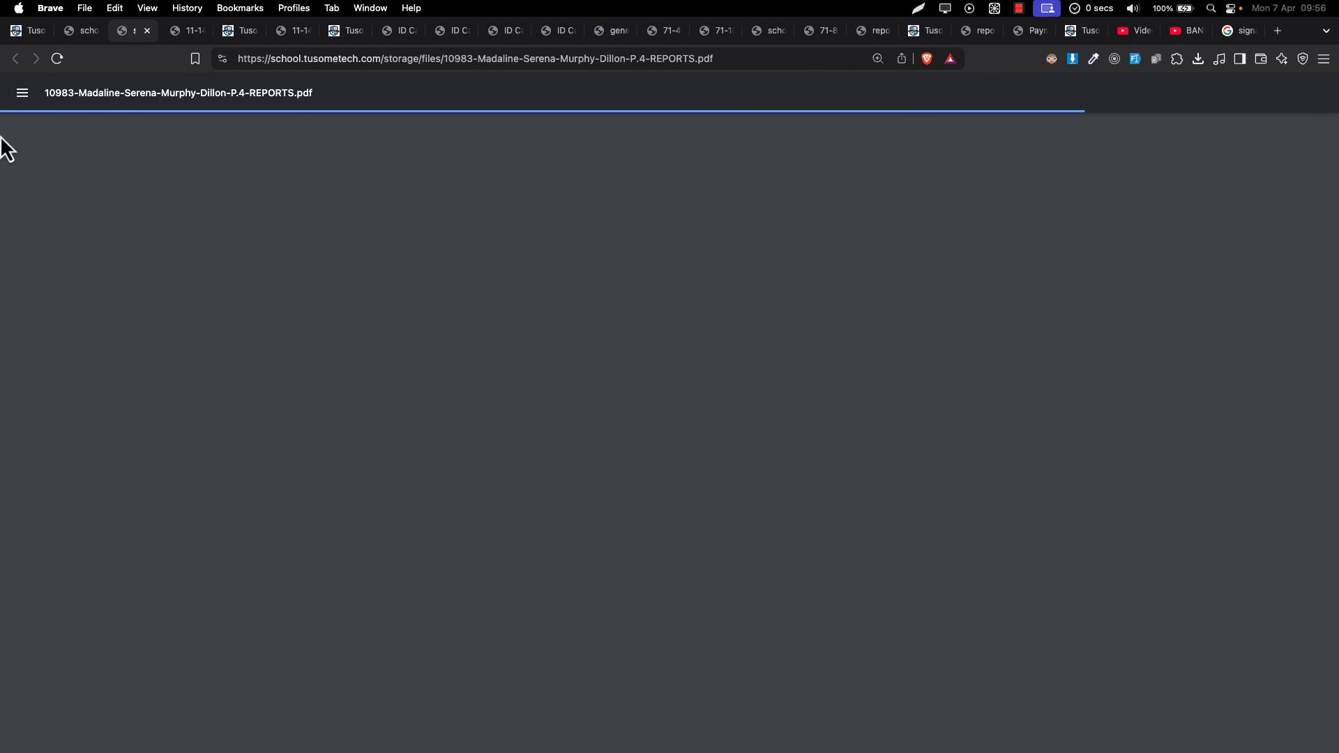
scroll(452, 390, down, 4)
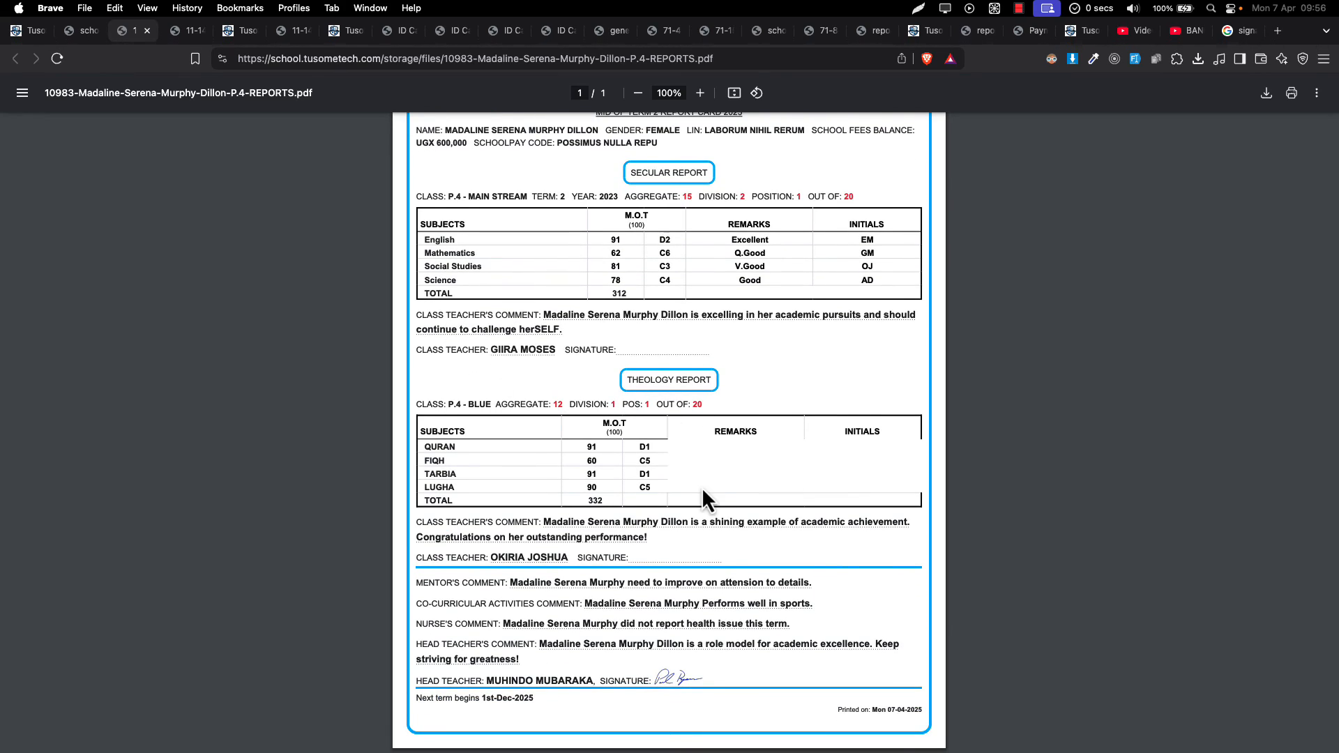
scroll(705, 498, down, 1)
scroll(702, 487, up, 3)
scroll(702, 487, down, 1)
scroll(702, 487, up, 3)
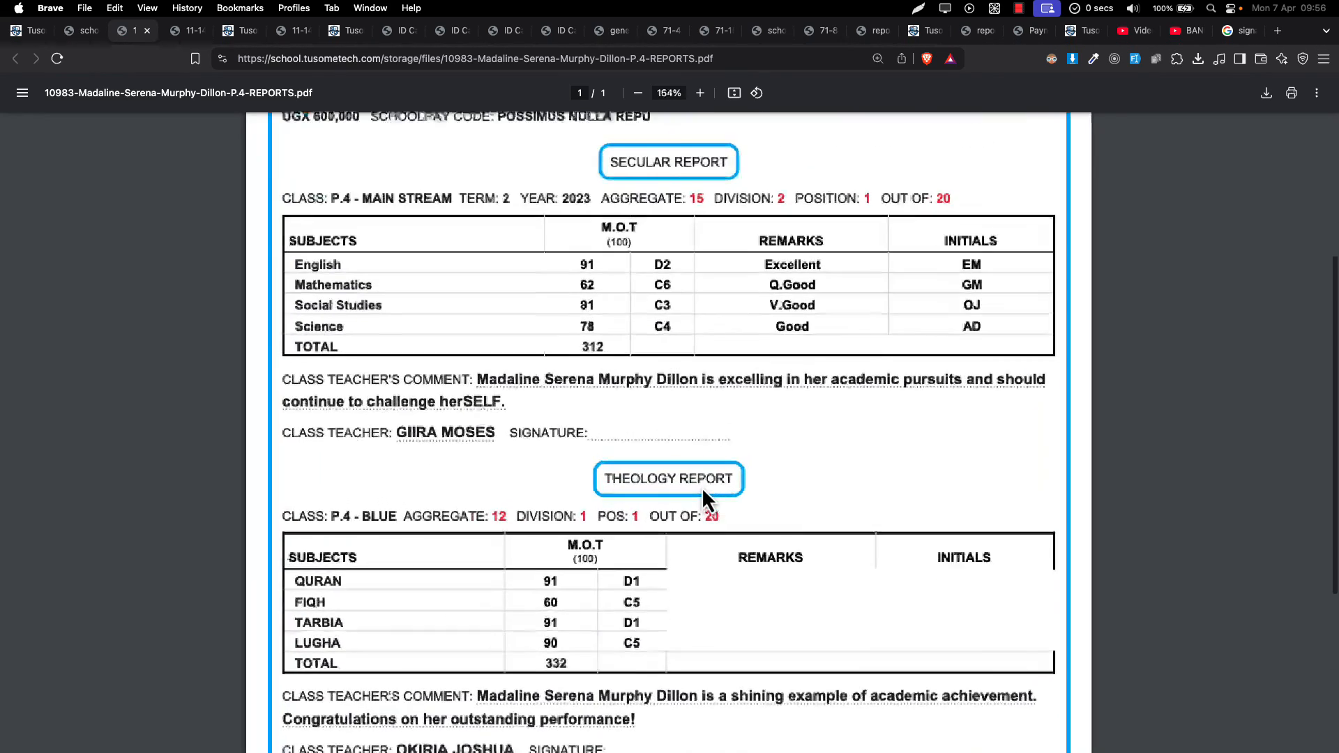
scroll(702, 486, up, 5)
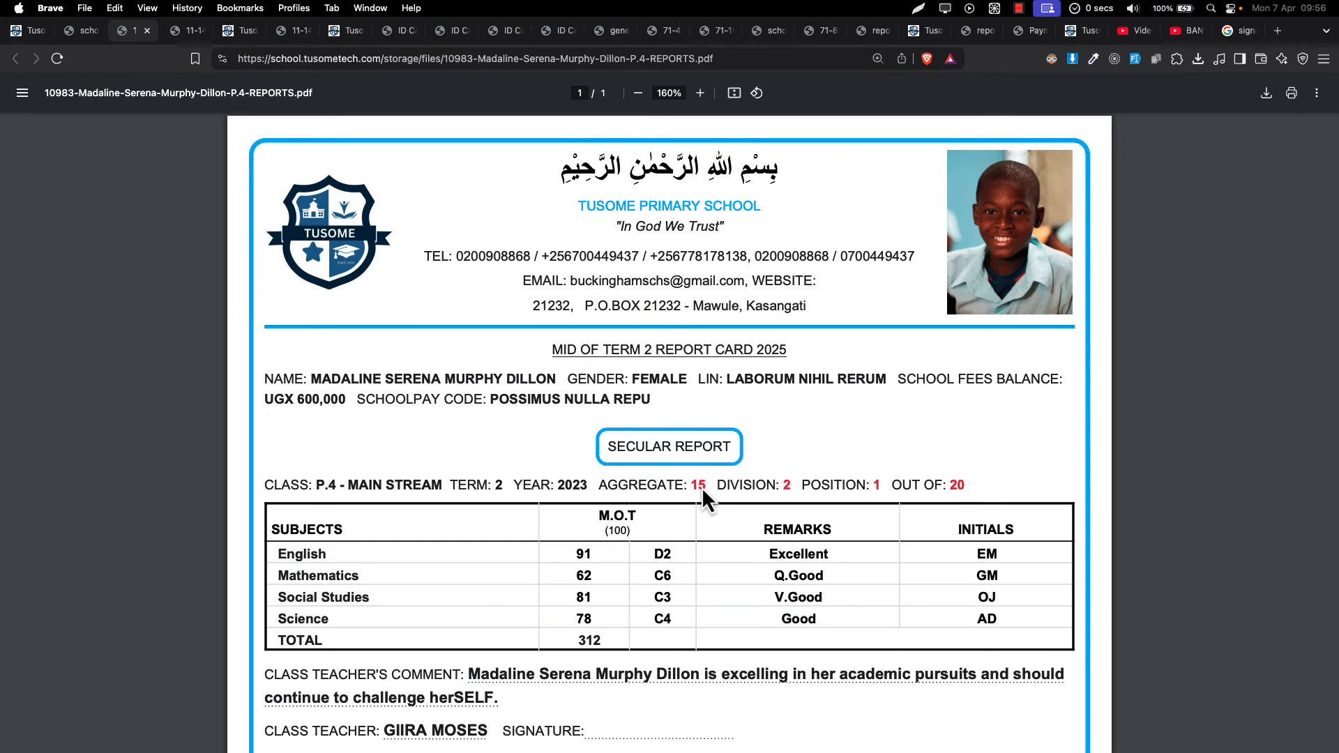
scroll(702, 487, down, 5)
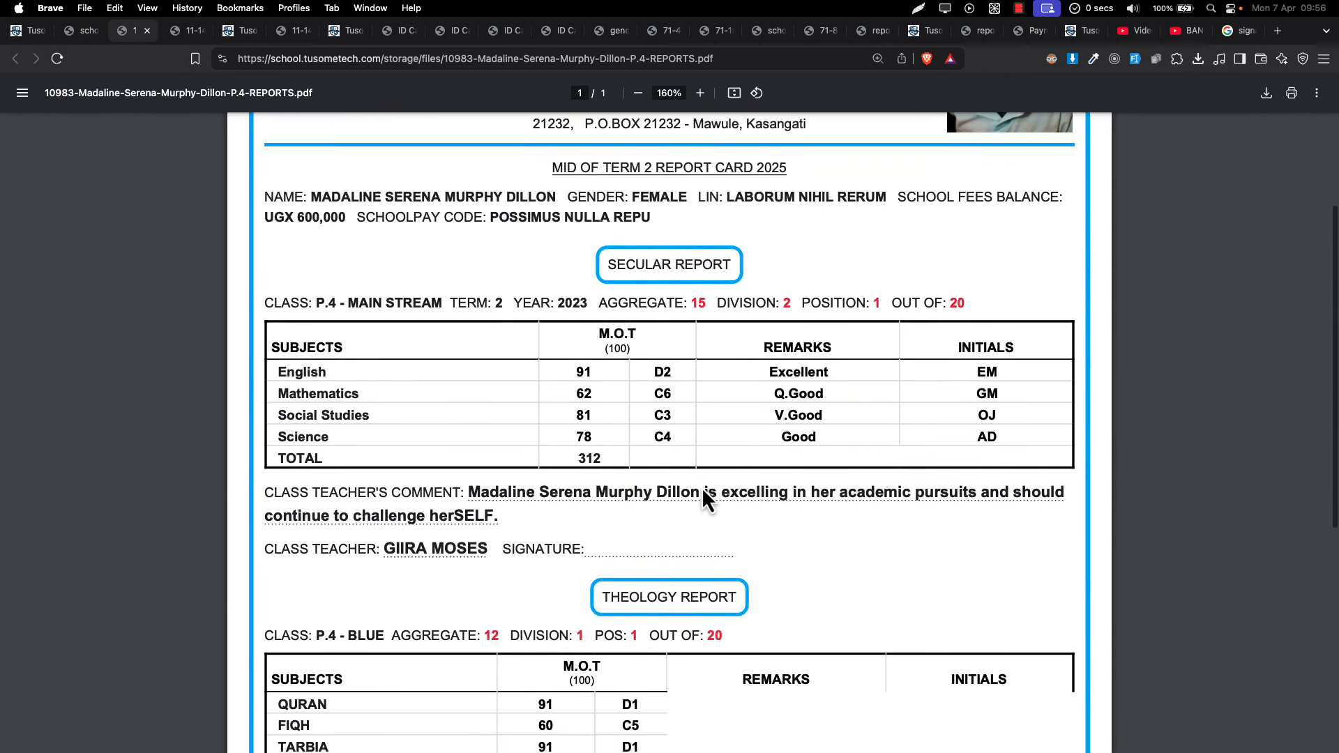
scroll(655, 455, down, 10)
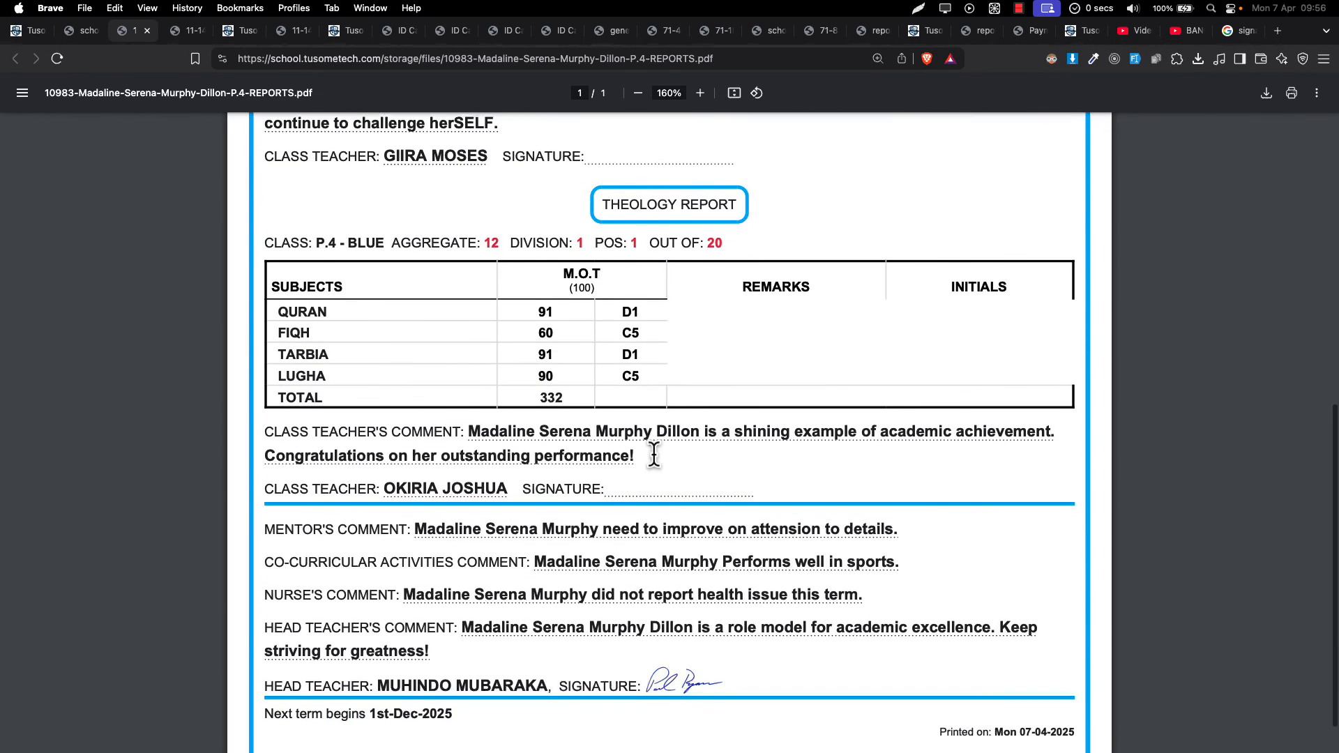
scroll(655, 455, down, 1)
scroll(650, 356, down, 1)
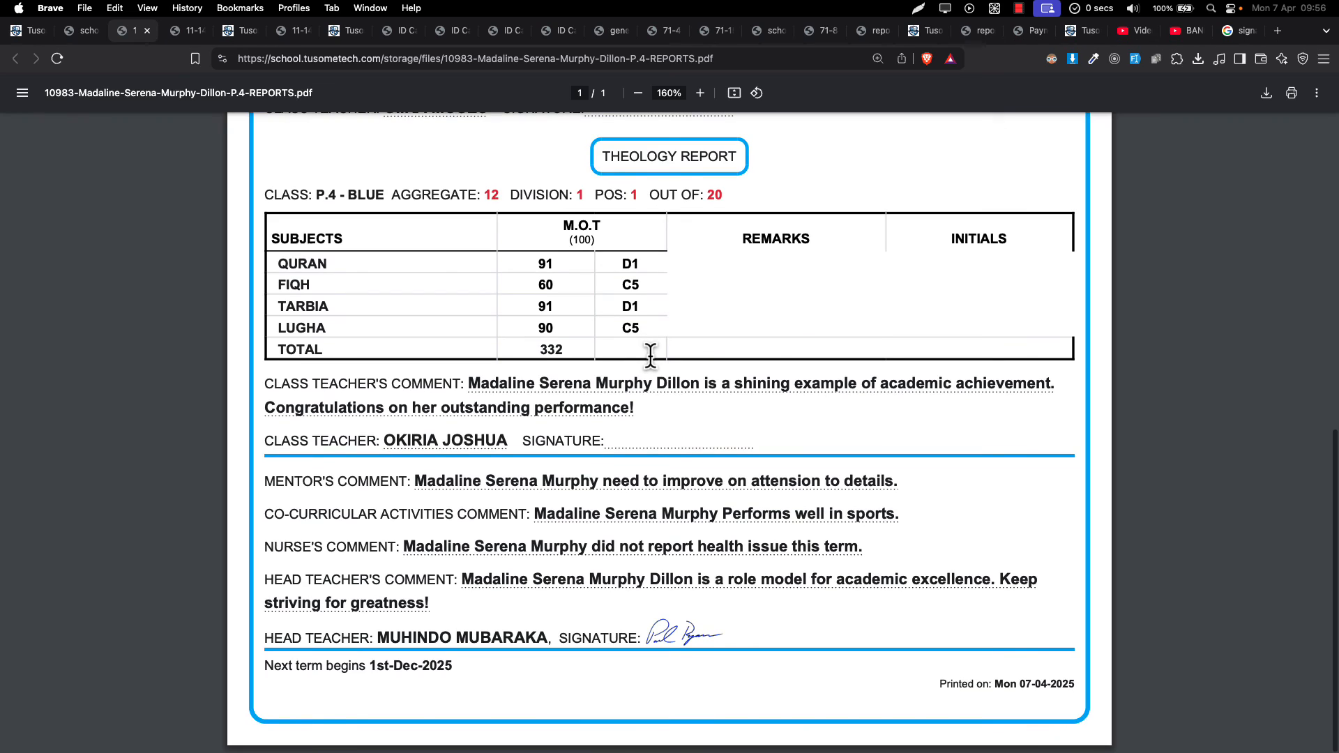
scroll(650, 356, up, 10)
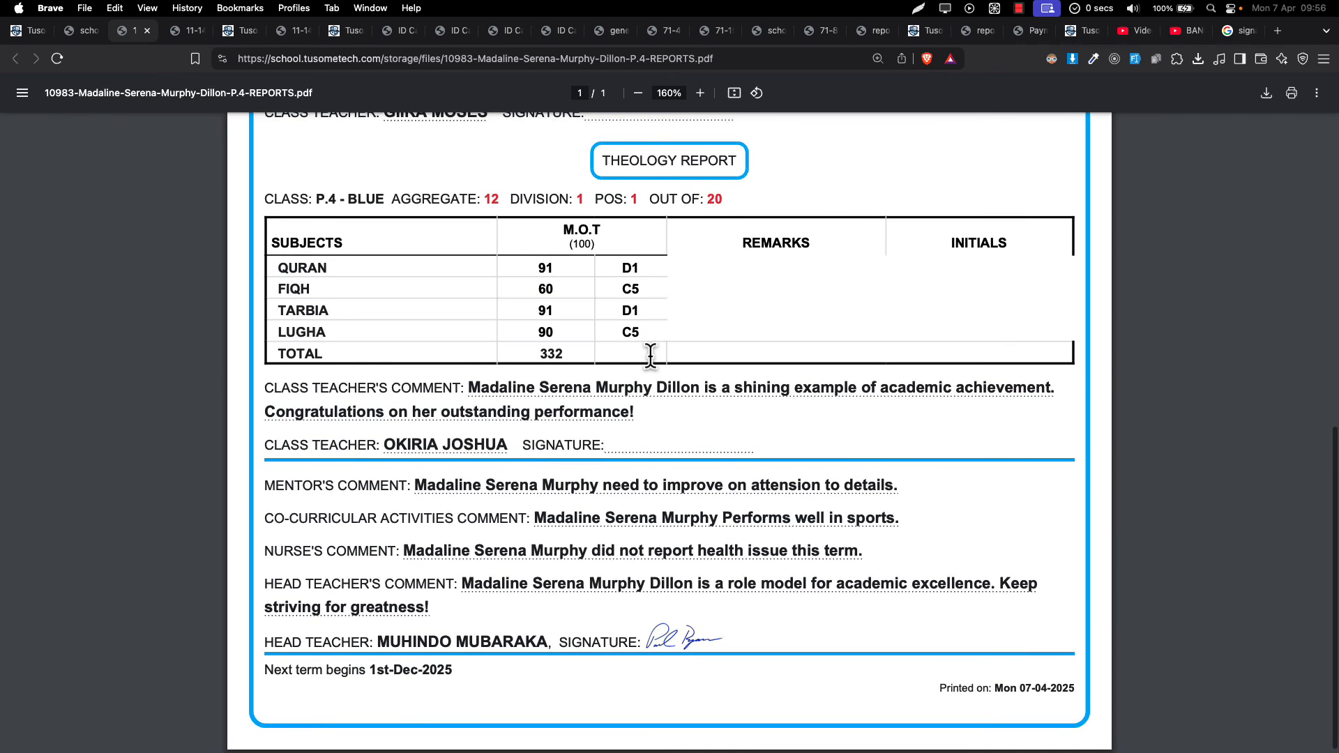
- Save the student's report card PDF to Downloads as '12. Single report card.pdf'
key(super+s)
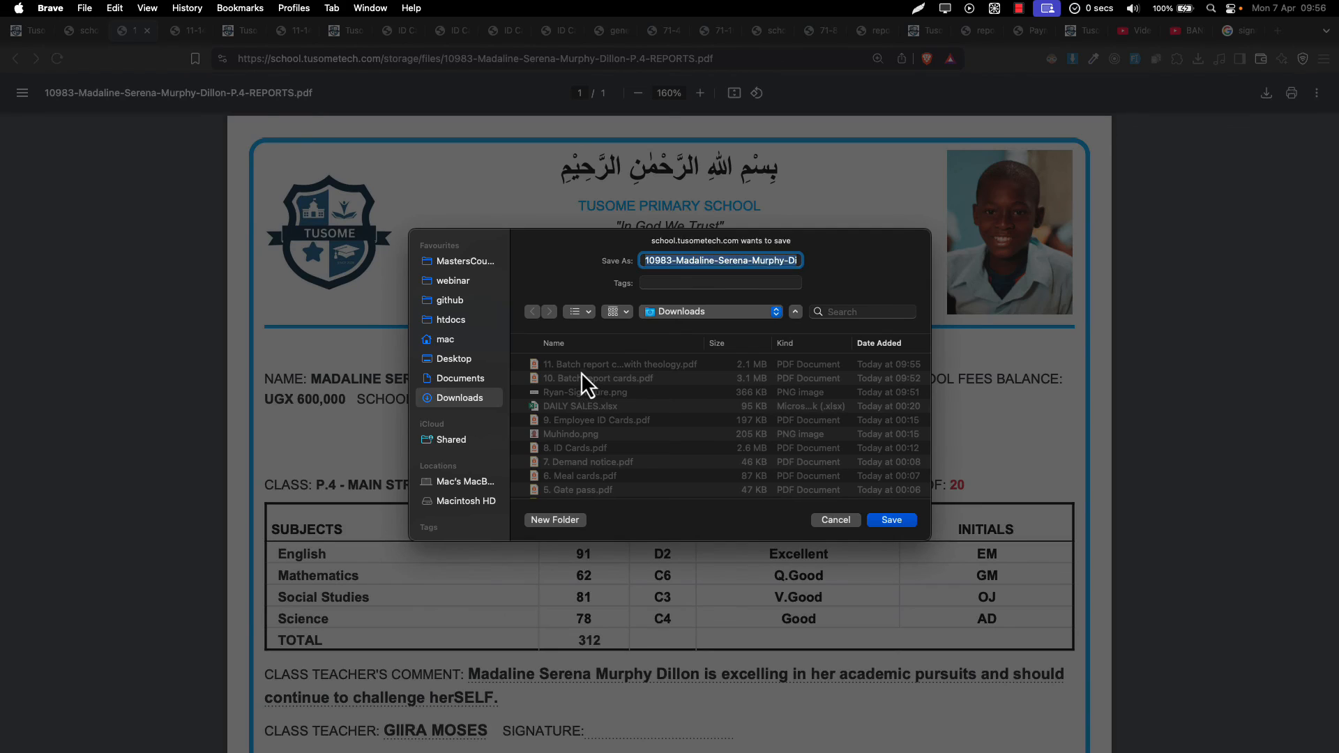
click(579, 366)
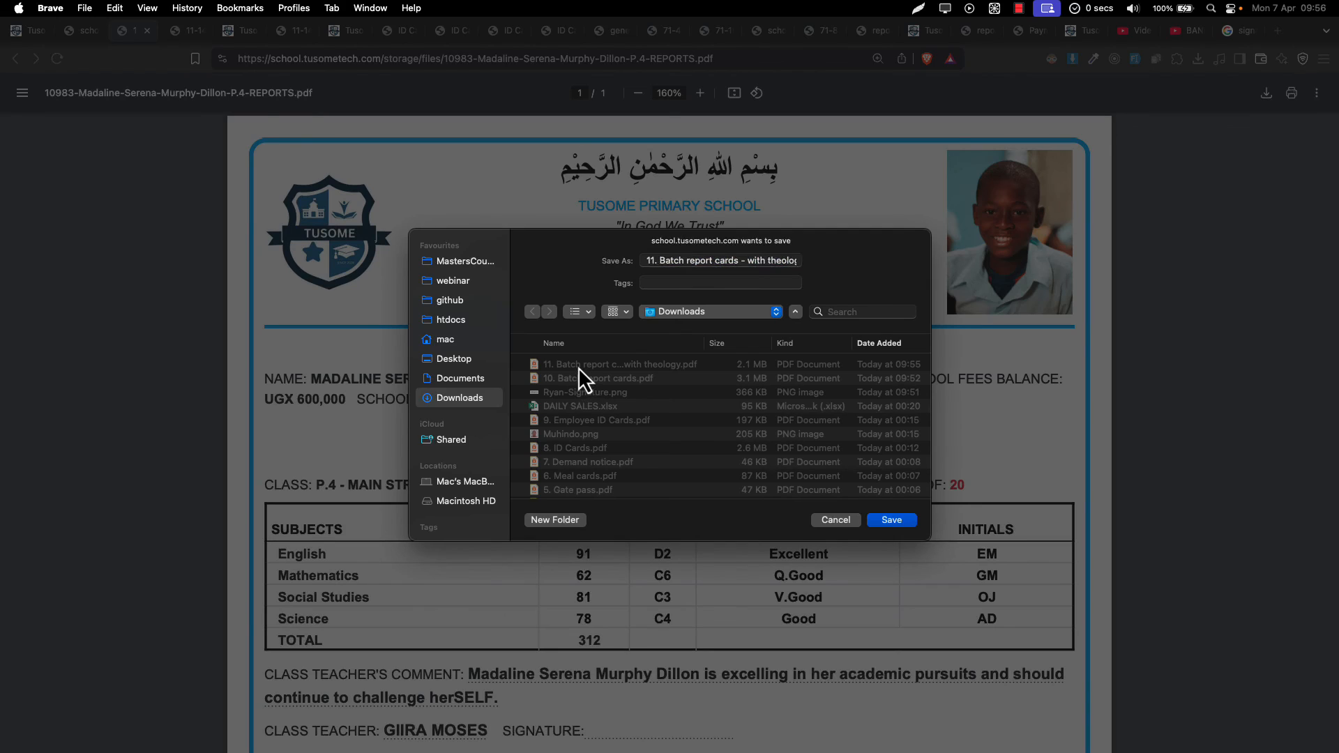
click(653, 262)
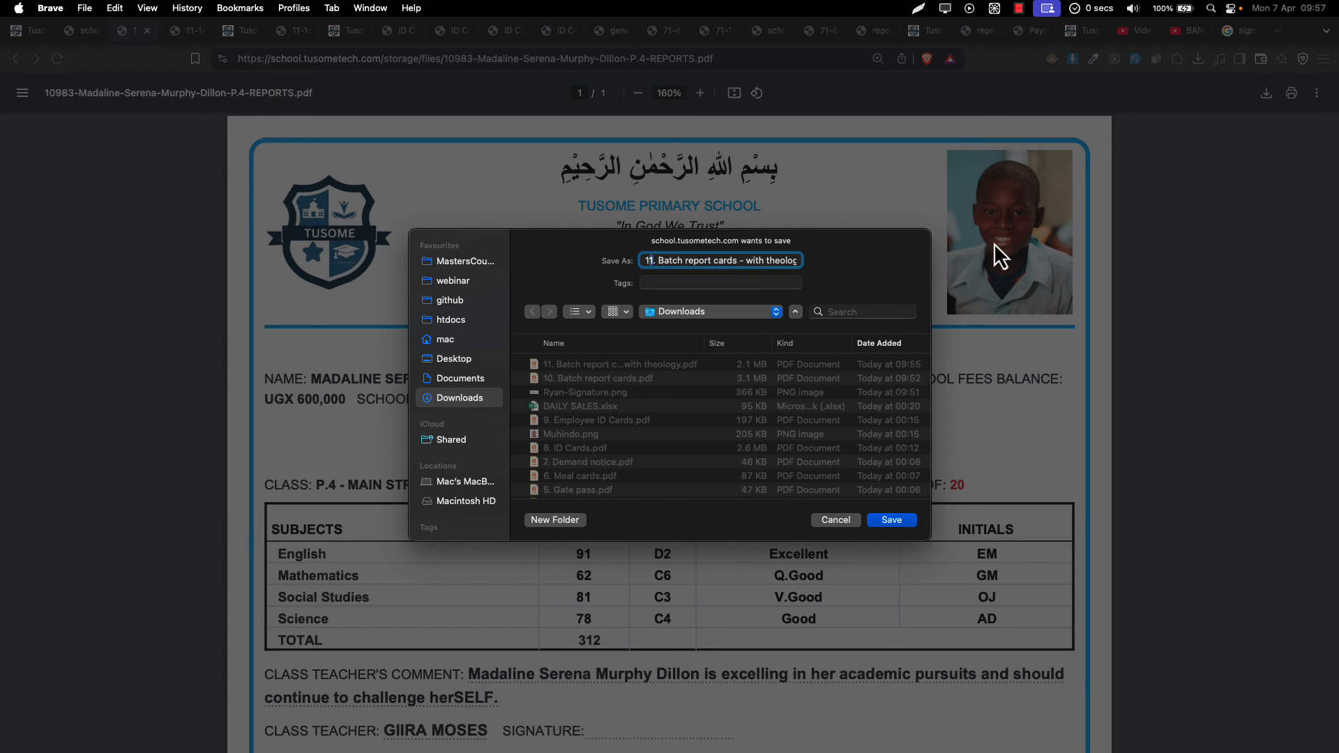
key(BackSpace)
text(2)
key(shift+super+Right)
text(Single report card)
key(Return)
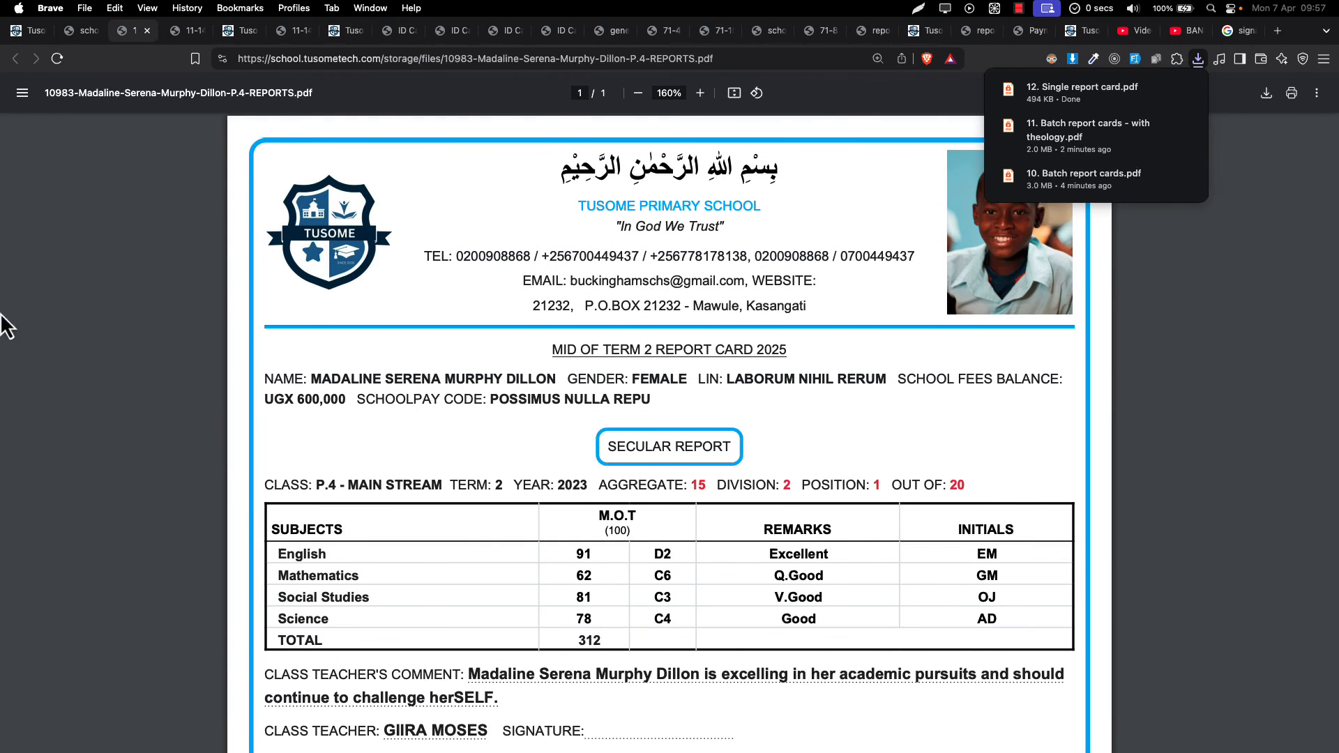
scroll(450, 321, down, 5)
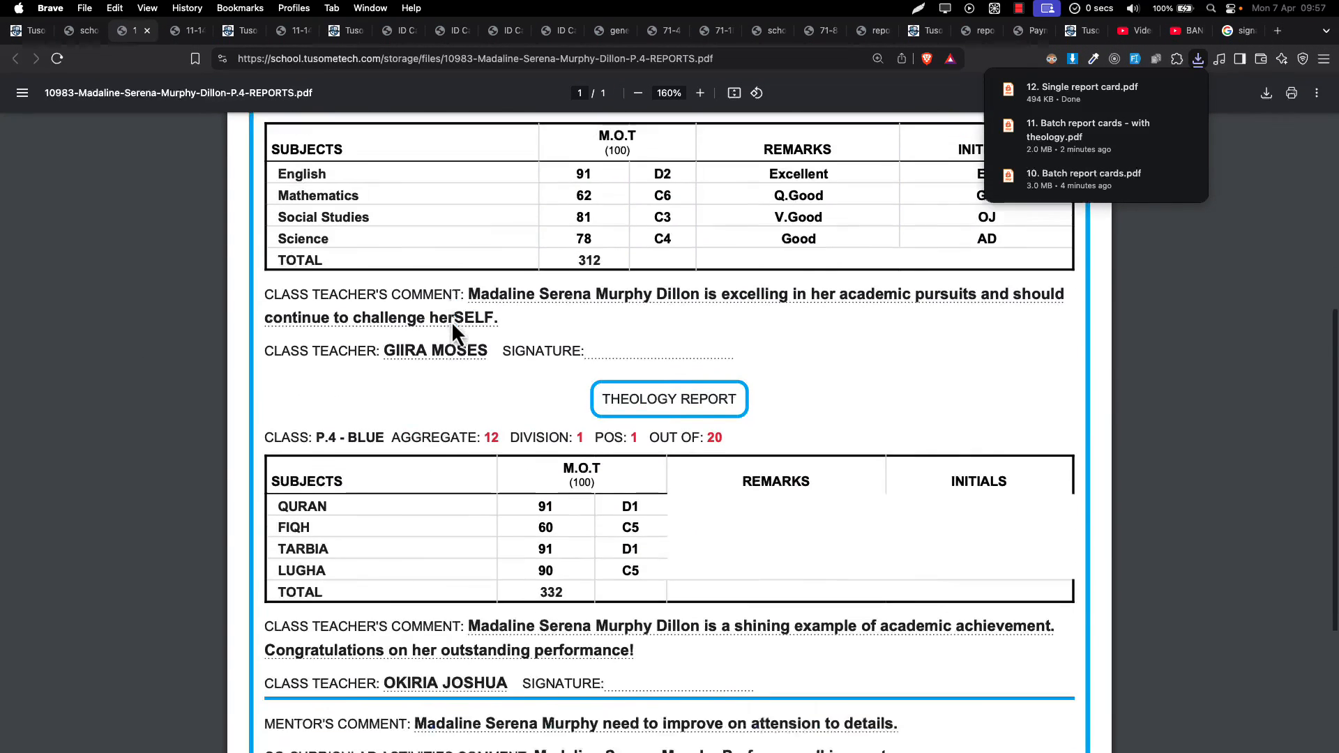
scroll(450, 321, down, 3)
scroll(451, 321, up, 9)
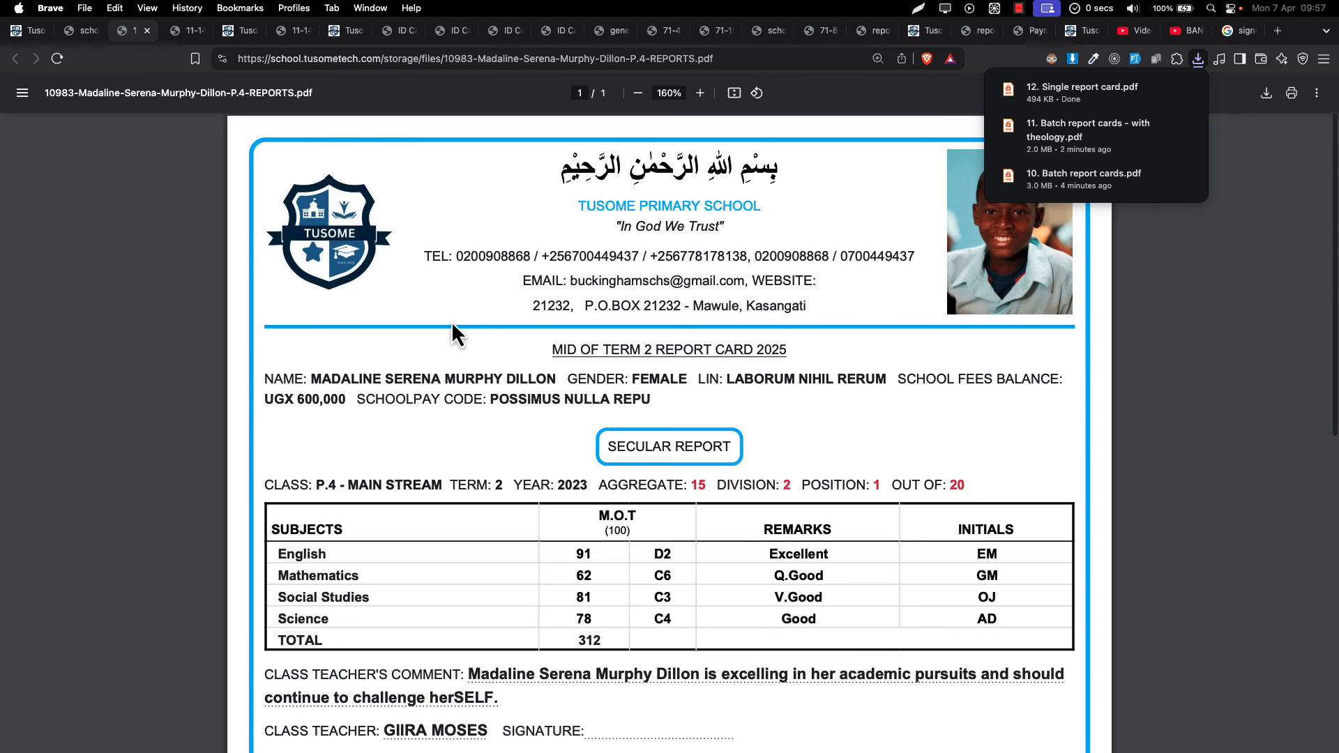
- Back on Report Cards, review the Theology P.4 REPORTS entry and expand the Examination menu
click(28, 30)
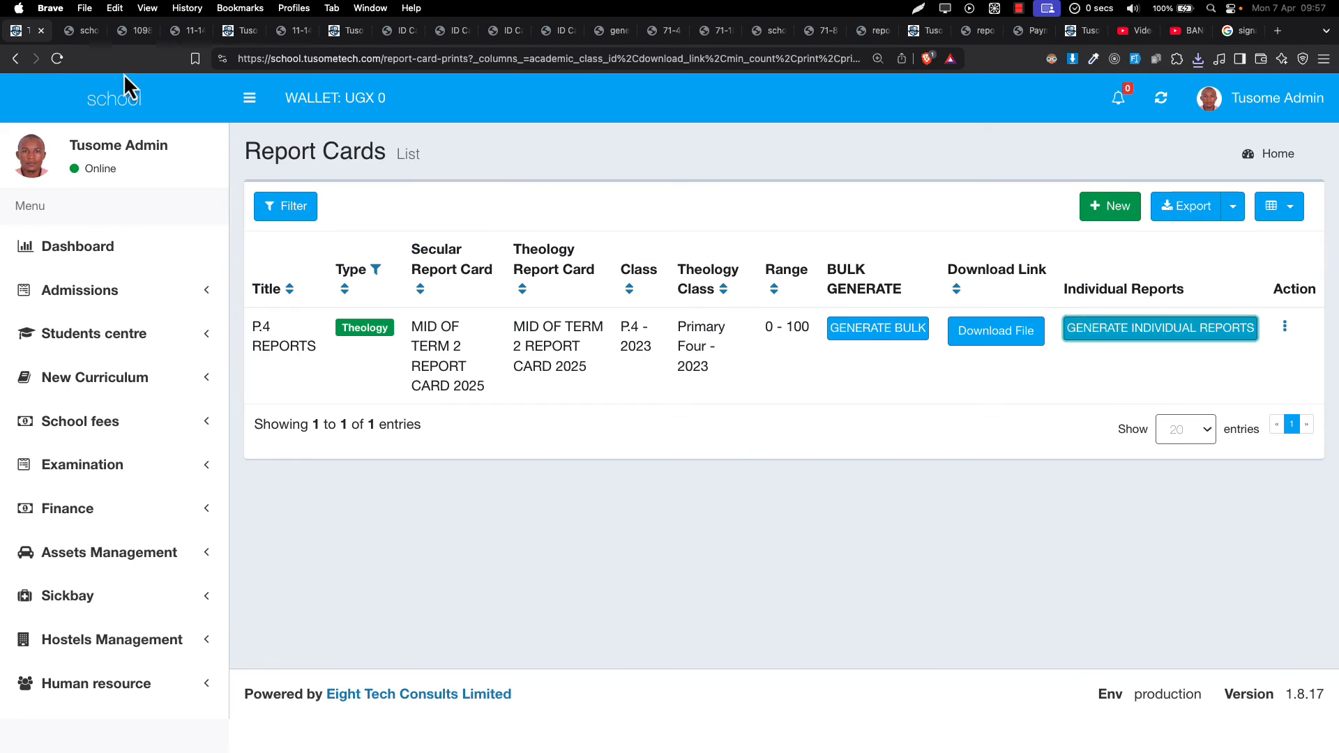
scroll(475, 319, down, 1)
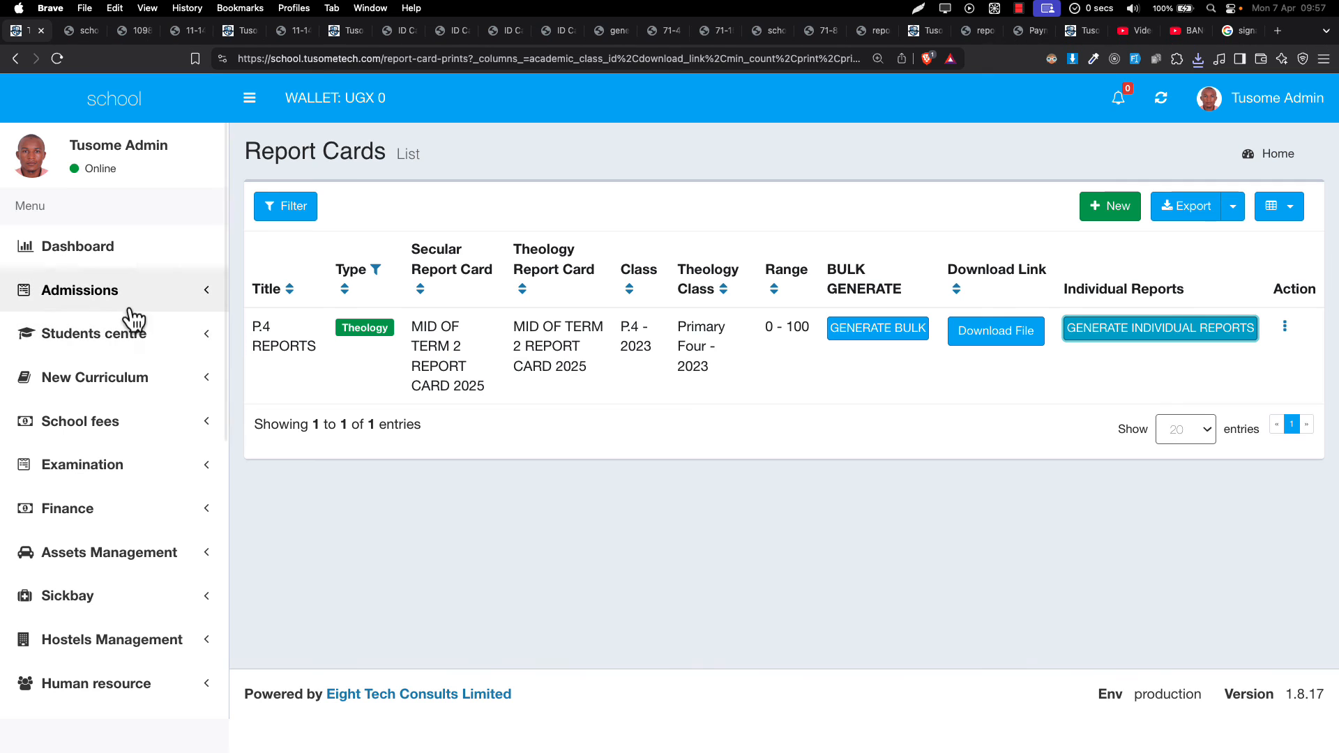
scroll(162, 320, down, 1)
scroll(160, 317, down, 10)
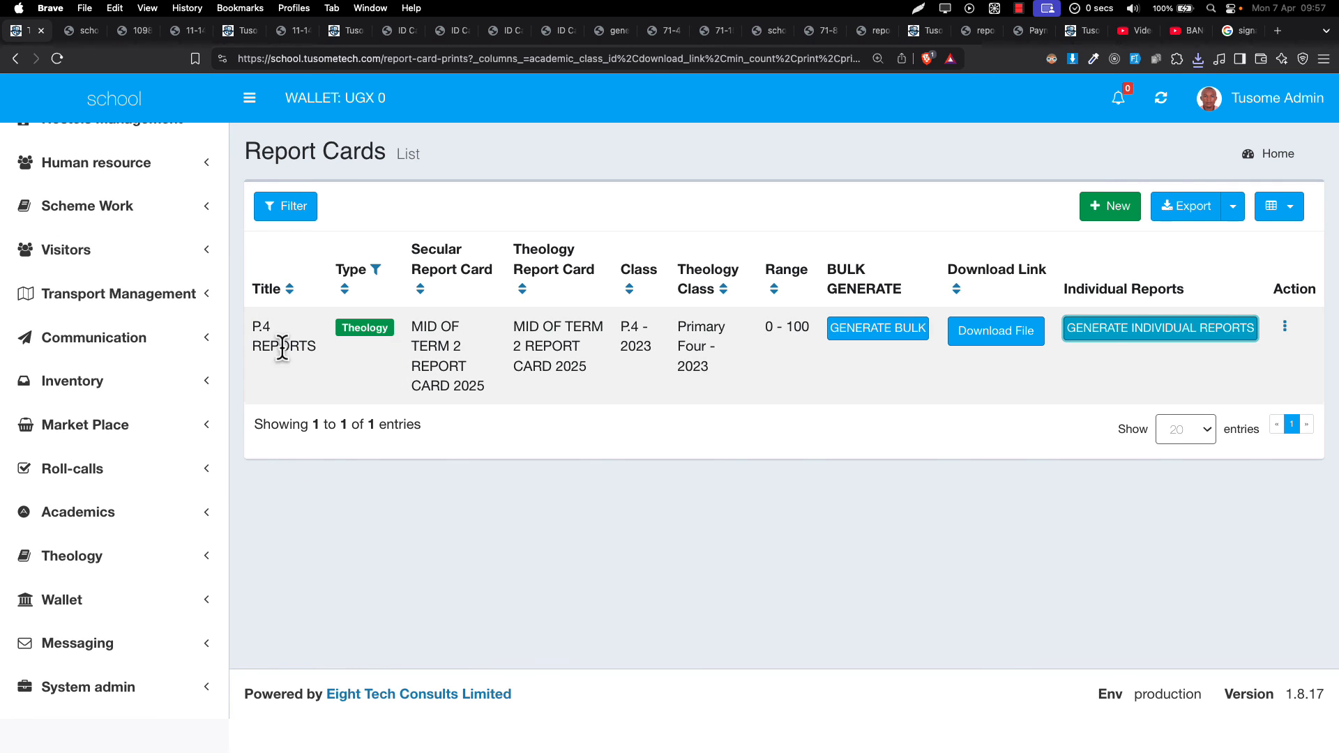
scroll(191, 427, up, 10)
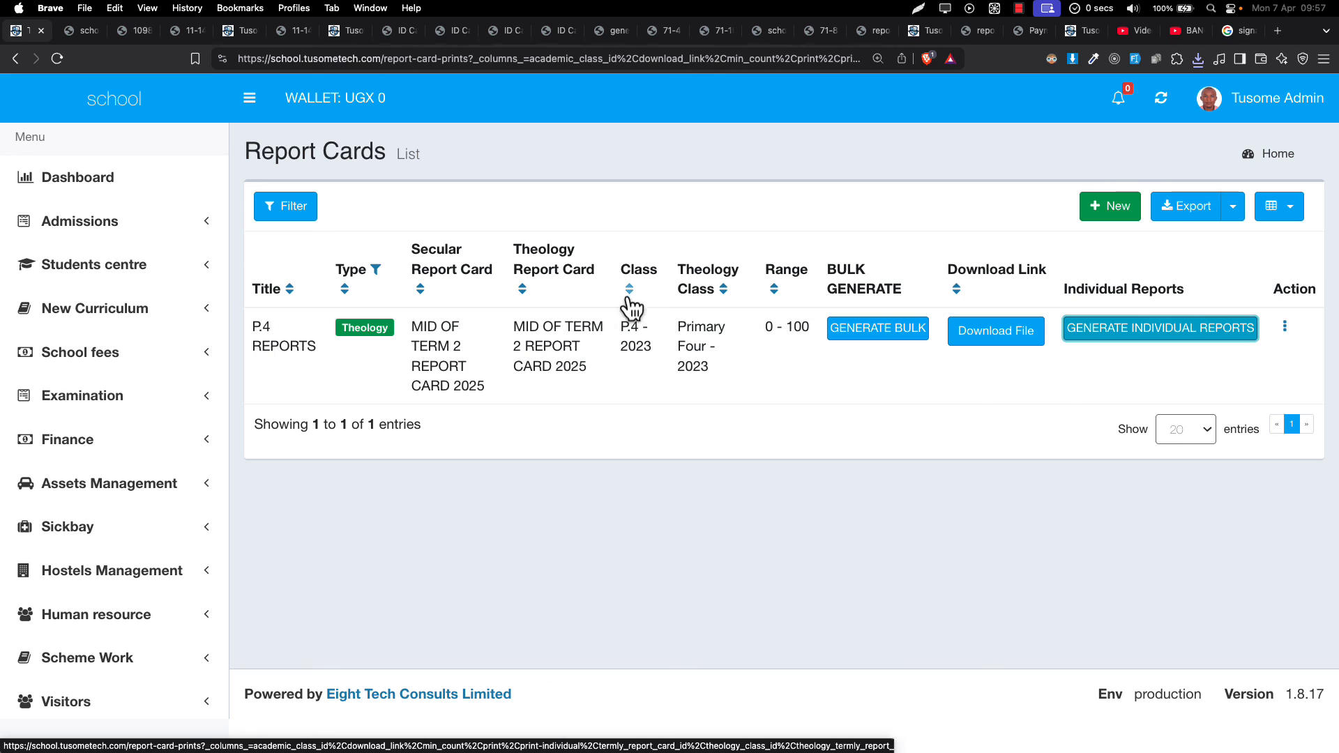
drag(632, 307, 1207, 329)
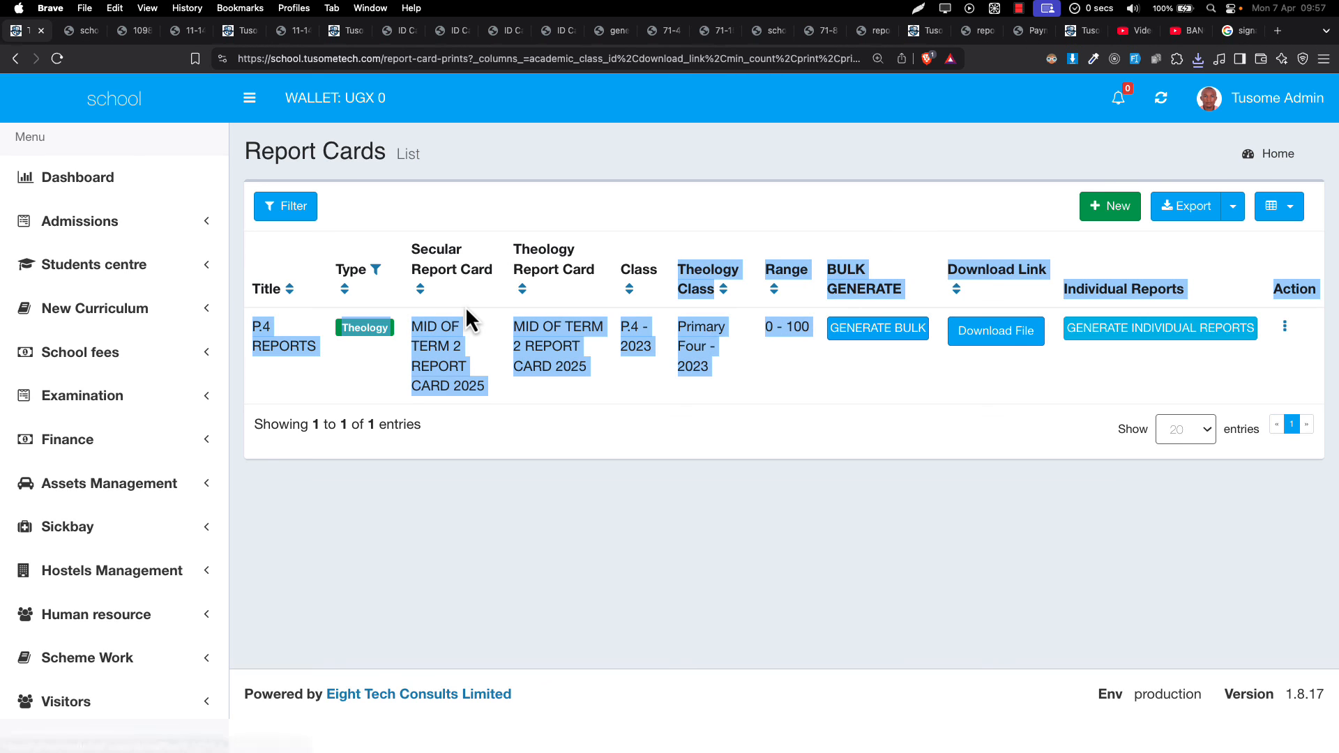
scroll(143, 489, down, 3)
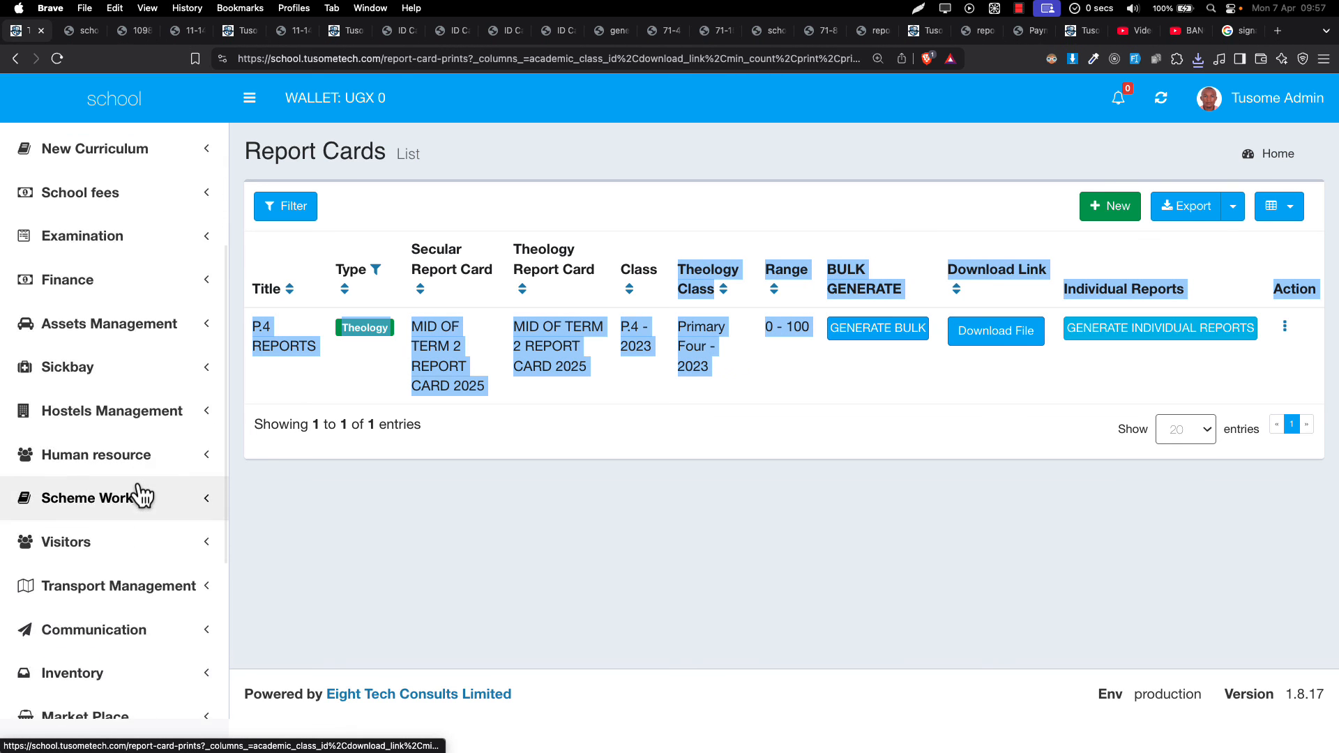
scroll(144, 497, up, 5)
click(119, 469)
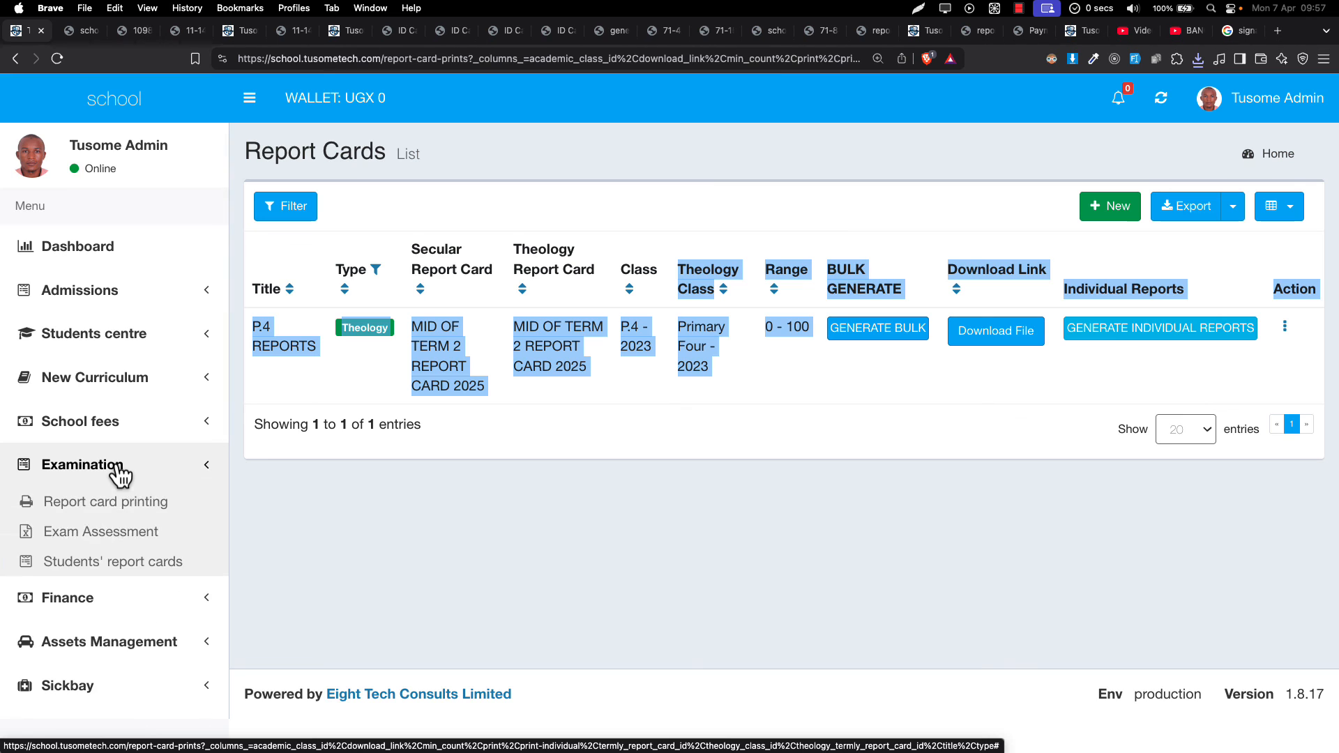
- Open Students' report cards and browse the P.4 - 2023 table's marks, remarks and GENERATE buttons
click(95, 573)
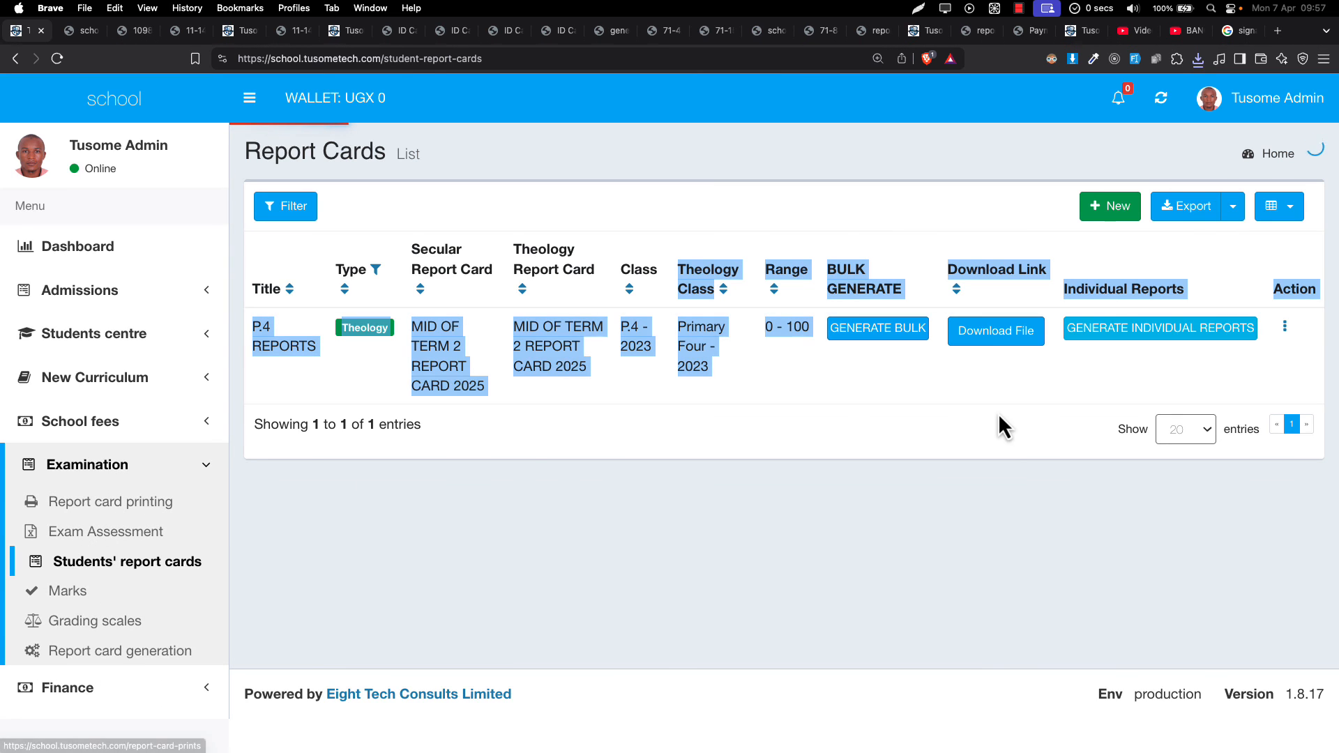
scroll(1002, 418, down, 2)
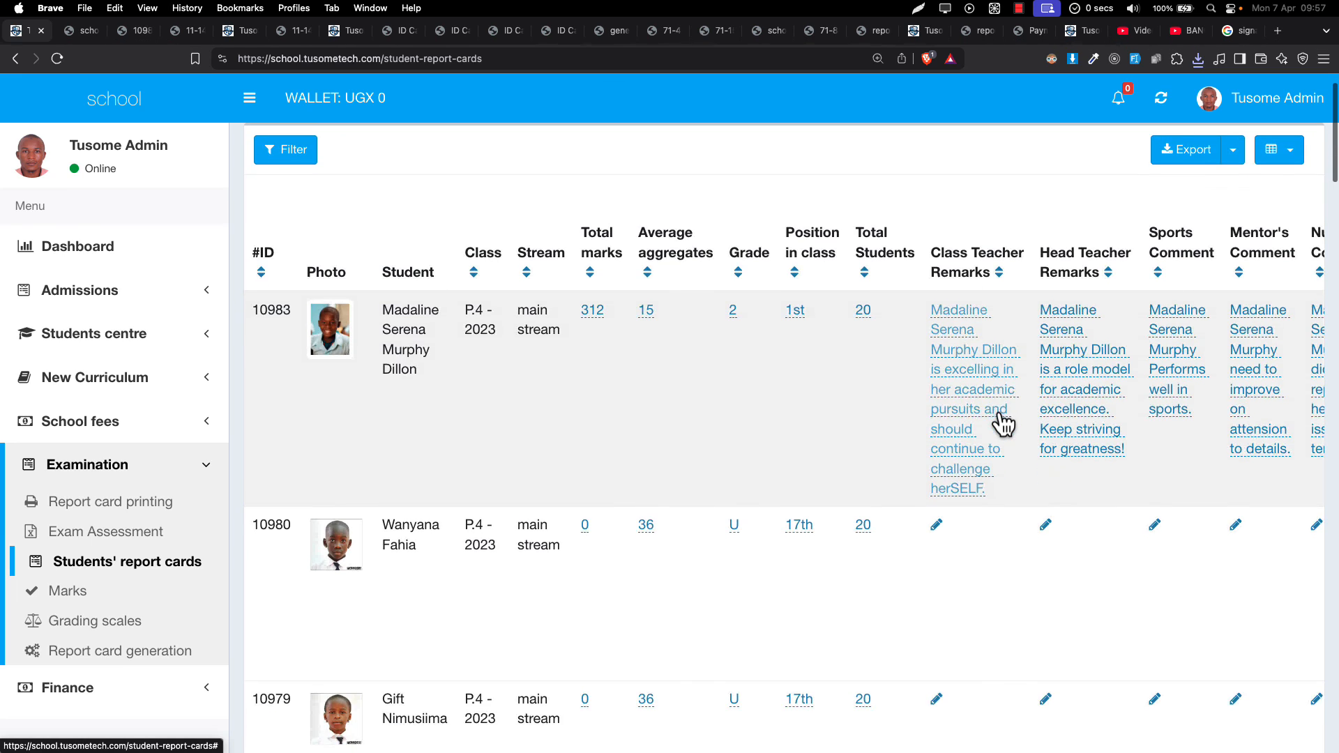
scroll(1002, 419, right, 5)
scroll(998, 413, left, 2)
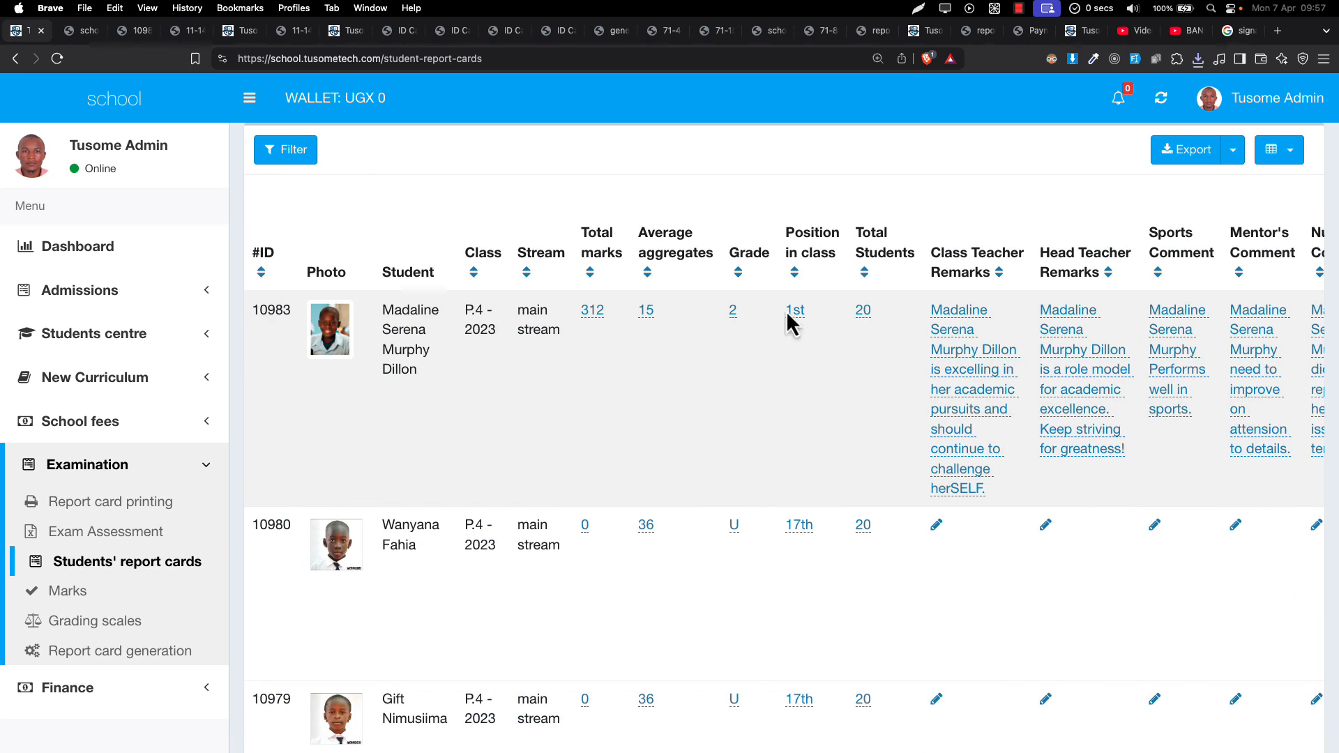
scroll(926, 357, right, 5)
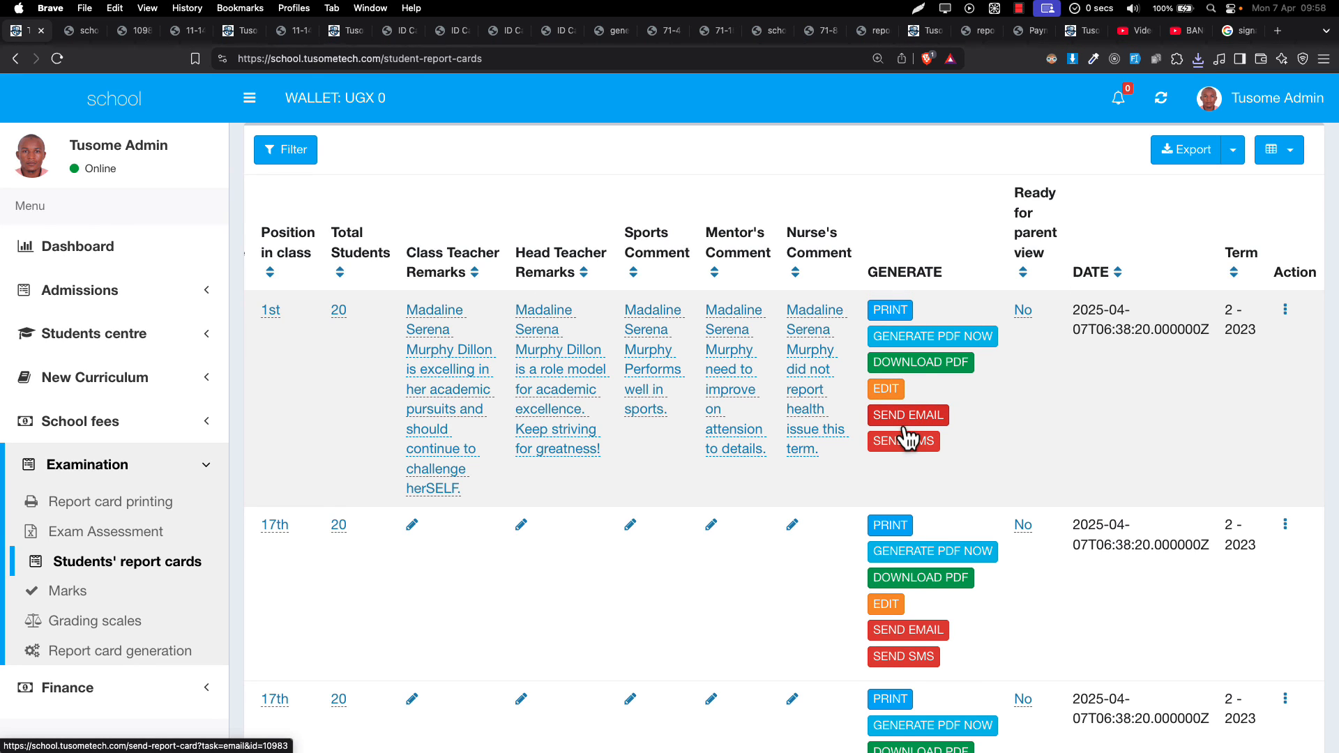
scroll(915, 378, down, 5)
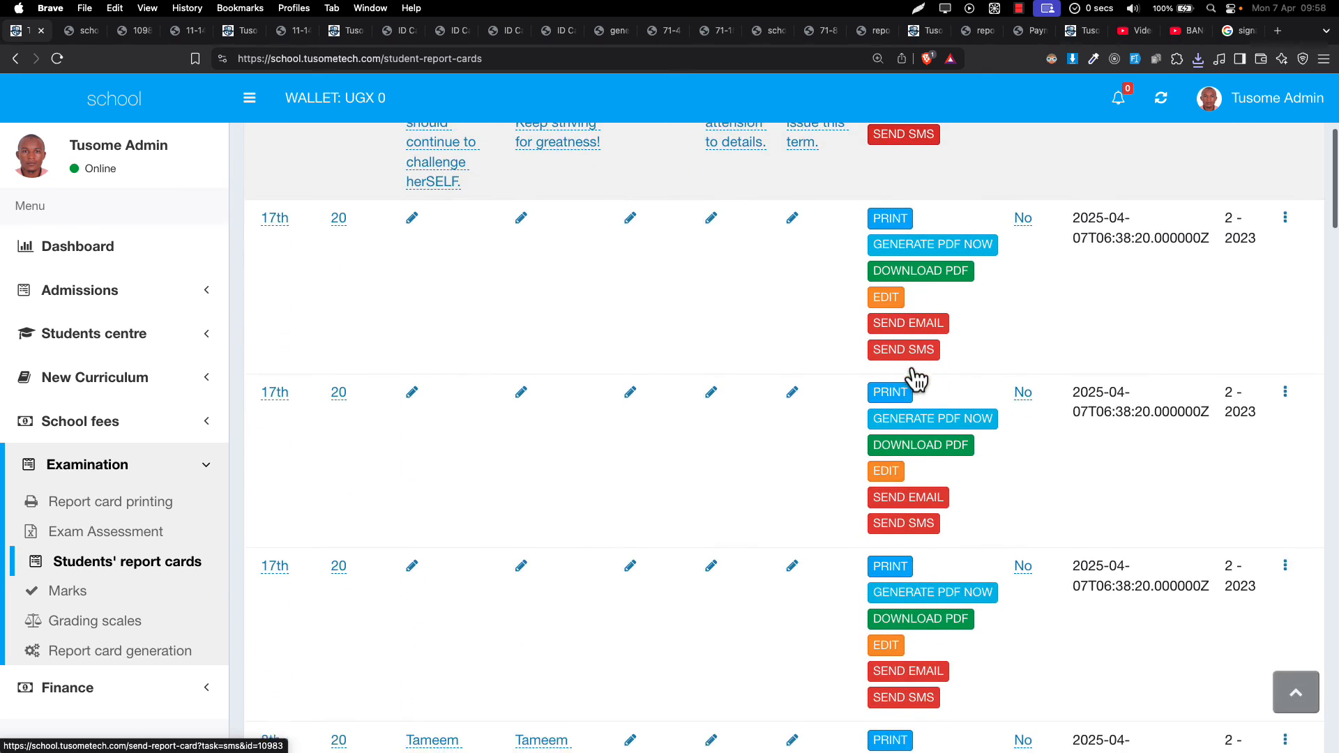
scroll(915, 378, left, 6)
scroll(915, 378, up, 5)
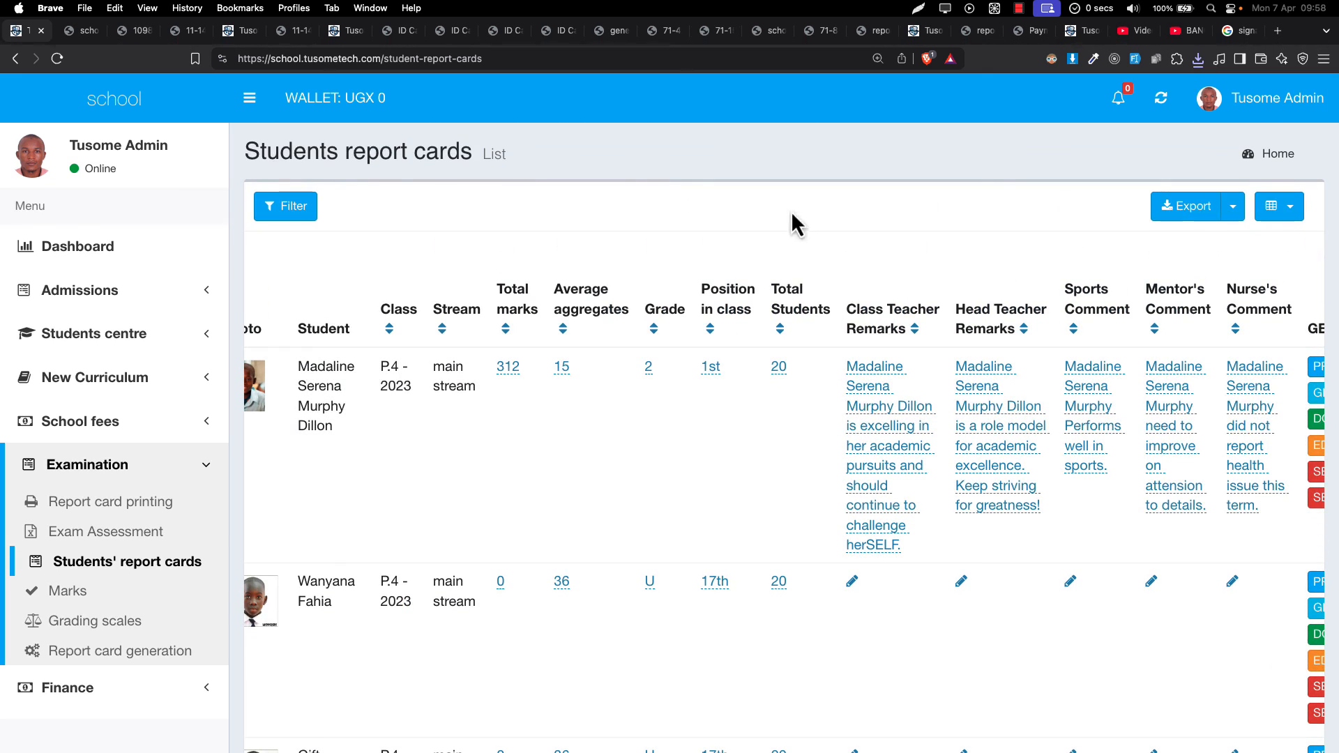
click(1019, 8)
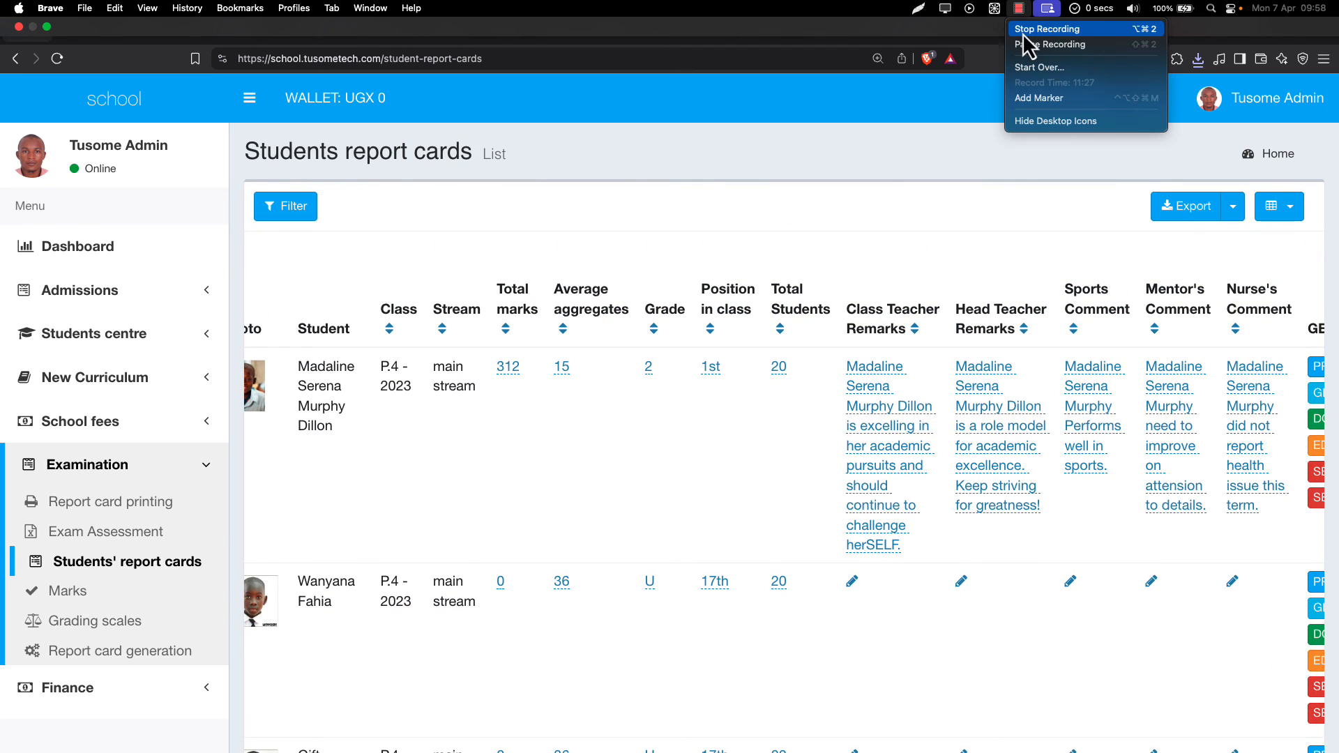